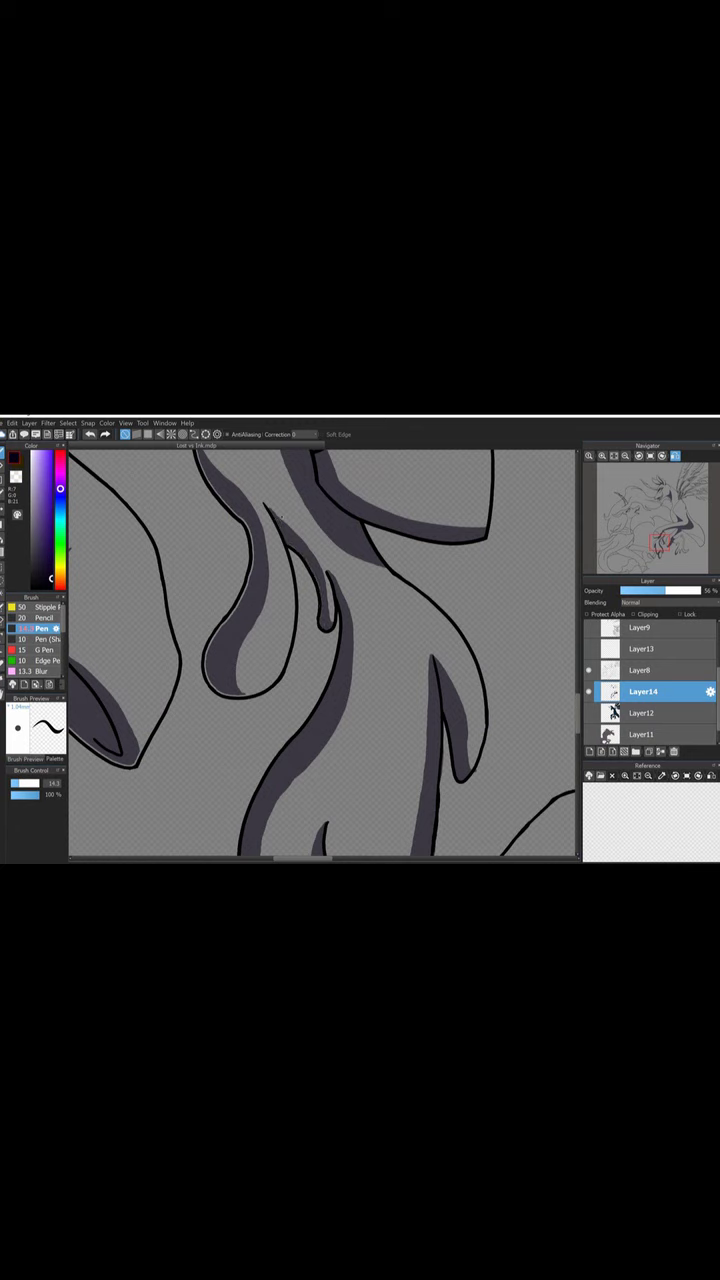
Fill the light gaps between the shading and the outlines of the drooping digits with the Pen brush.
{"action": "left_click_drag", "start_coordinate": [226, 690], "coordinate": [253, 698]}
{"action": "left_click_drag", "start_coordinate": [245, 580], "coordinate": [205, 670]}
{"action": "scroll", "coordinate": [322, 652], "scroll_direction": "up", "scroll_amount": 3}
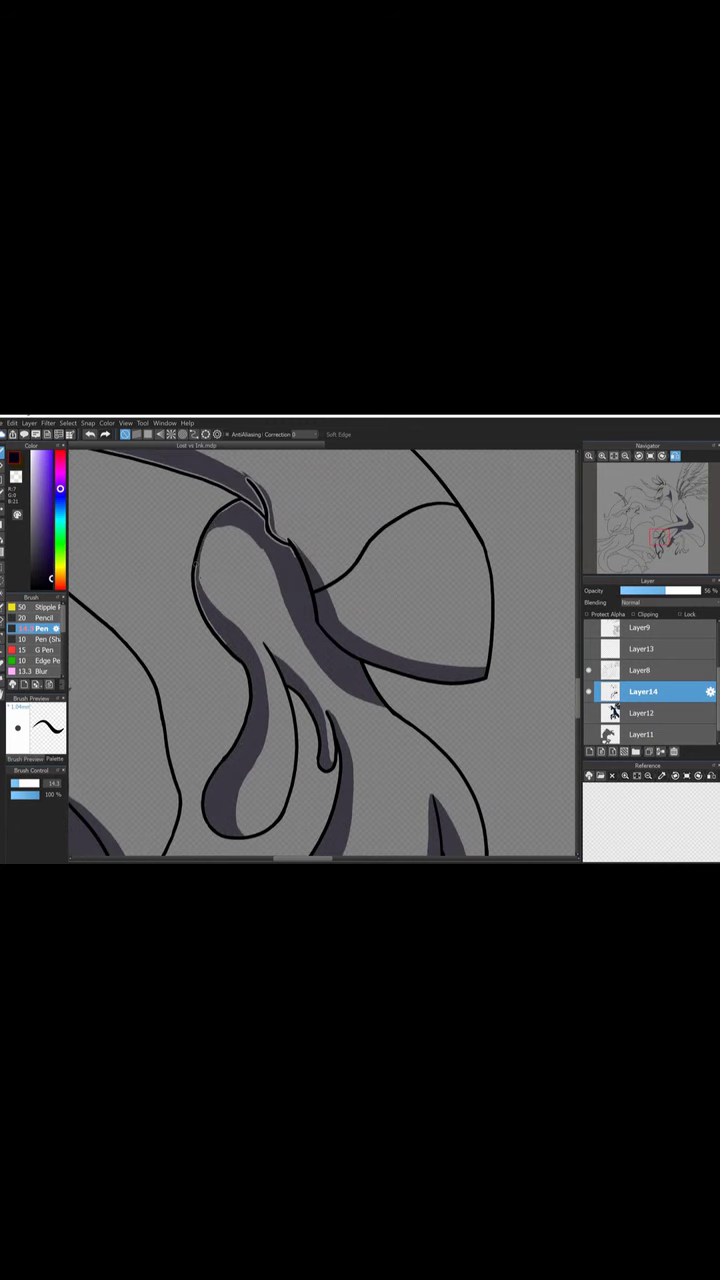
{"action": "left_click_drag", "start_coordinate": [198, 555], "coordinate": [198, 580]}
{"action": "scroll", "coordinate": [322, 652], "scroll_direction": "up", "scroll_amount": 3}
{"action": "mouse_move", "coordinate": [272, 668]}
{"action": "left_mouse_down"}
{"action": "mouse_move", "coordinate": [224, 621]}
{"action": "mouse_move", "coordinate": [200, 578]}
{"action": "mouse_move", "coordinate": [171, 569]}
{"action": "left_mouse_up"}
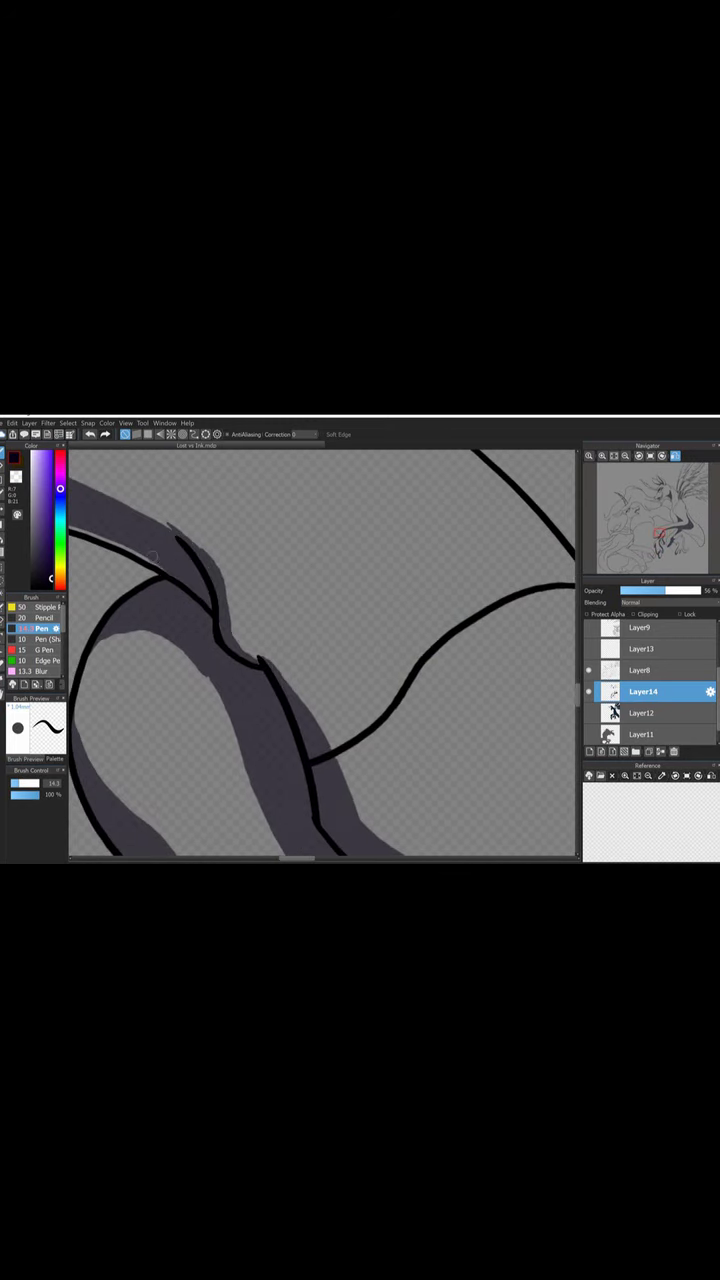
Extend the shading up to the line art along the forelimb, closing the light gaps beside its outlines.
{"action": "key", "text": "h"}
{"action": "left_click_drag", "start_coordinate": [302, 541], "coordinate": [556, 472]}
{"action": "key", "text": "h"}
{"action": "left_click_drag", "start_coordinate": [530, 545], "coordinate": [183, 588]}
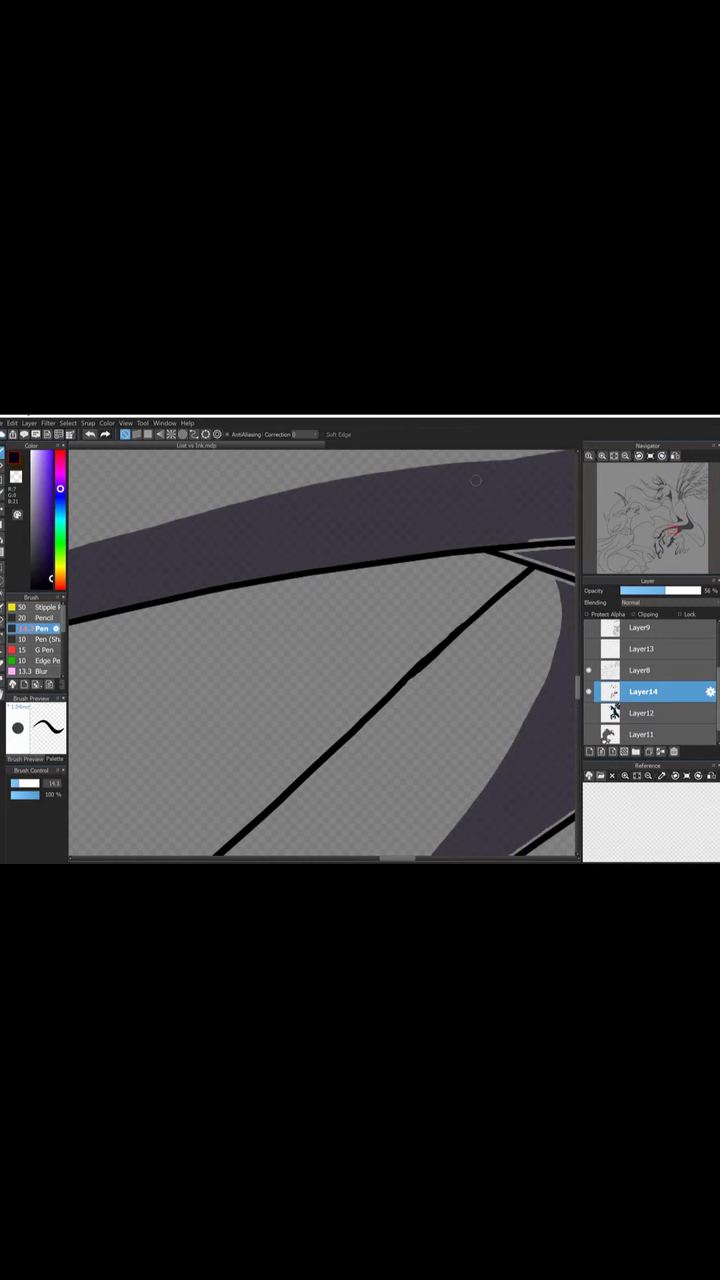
{"action": "key", "text": "h"}
{"action": "left_click_drag", "start_coordinate": [300, 546], "coordinate": [507, 531]}
{"action": "mouse_move", "coordinate": [515, 645]}
{"action": "left_mouse_down"}
{"action": "mouse_move", "coordinate": [495, 609]}
{"action": "mouse_move", "coordinate": [390, 585]}
{"action": "left_mouse_up"}
{"action": "key", "text": "h"}
{"action": "left_click_drag", "start_coordinate": [310, 546], "coordinate": [530, 532]}
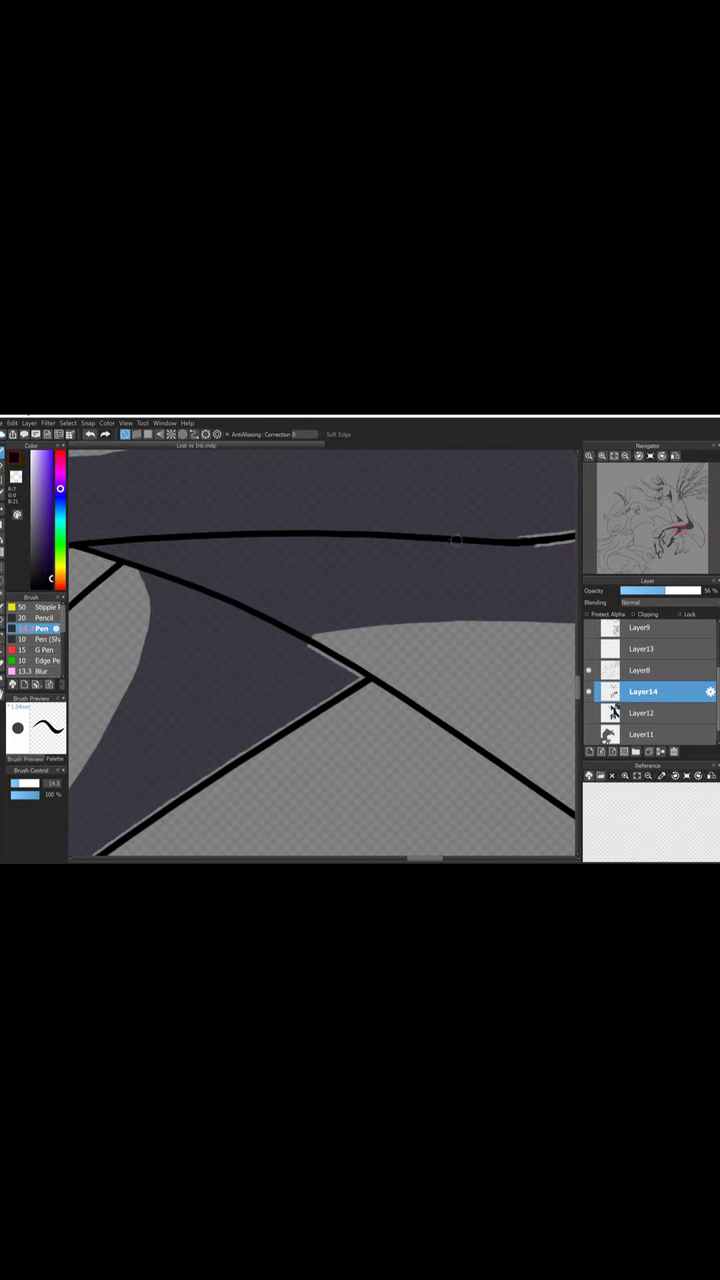
Fill the light slivers in the shading on both sides of the outline at the foreleg's elbow bend.
{"action": "key", "text": "h"}
{"action": "mouse_move", "coordinate": [165, 838]}
{"action": "left_mouse_down"}
{"action": "mouse_move", "coordinate": [305, 805]}
{"action": "mouse_move", "coordinate": [395, 608]}
{"action": "left_mouse_up"}
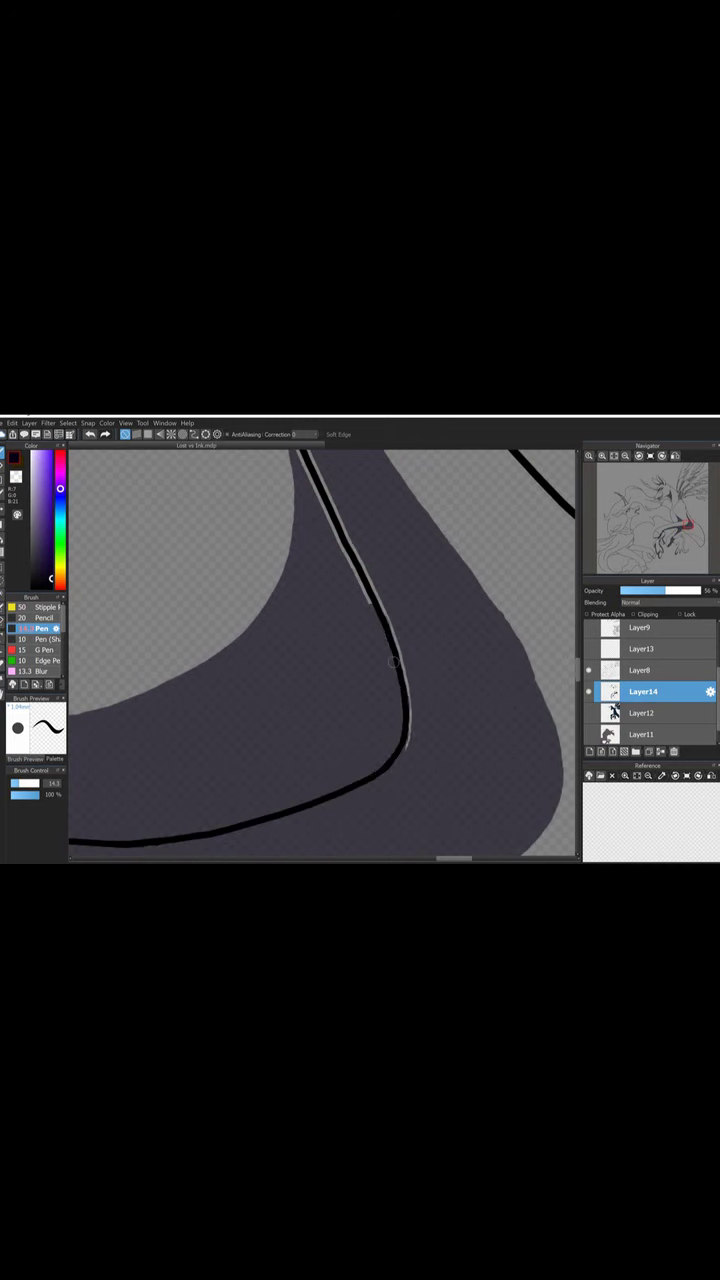
{"action": "key", "text": "h"}
{"action": "left_click_drag", "start_coordinate": [281, 667], "coordinate": [372, 855]}
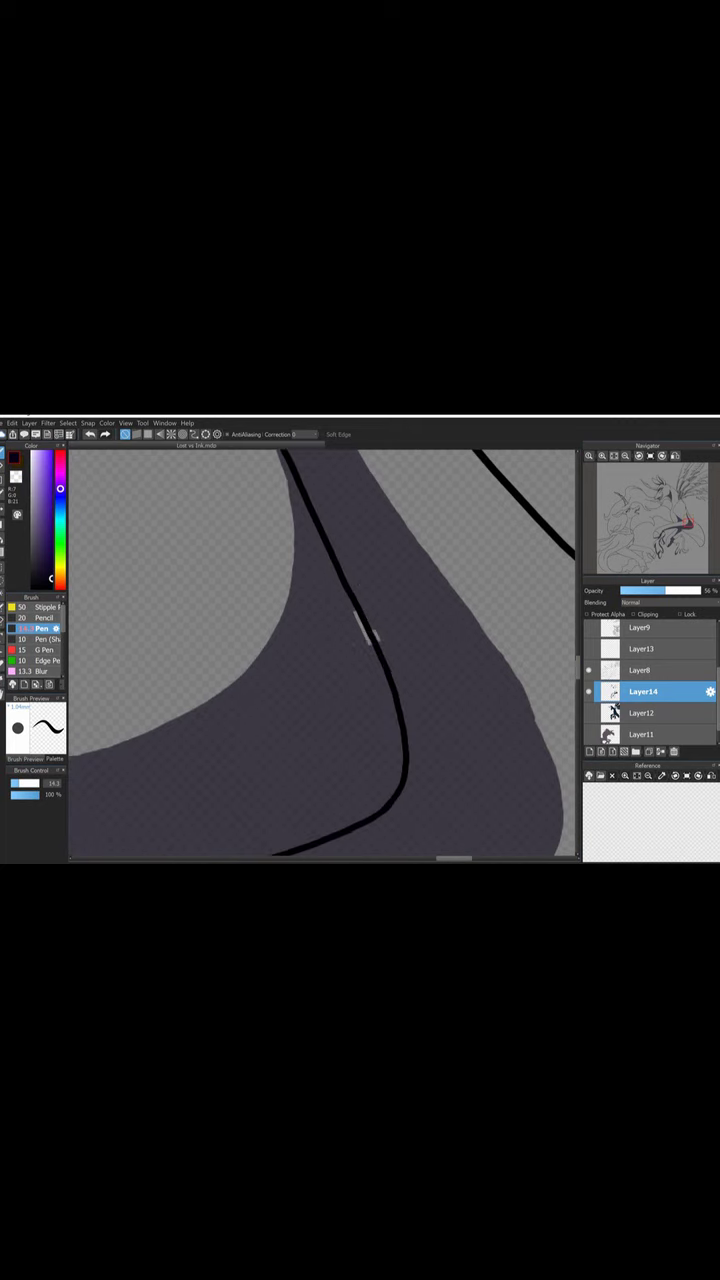
{"action": "mouse_move", "coordinate": [195, 564]}
{"action": "left_mouse_down"}
{"action": "mouse_move", "coordinate": [218, 701]}
{"action": "mouse_move", "coordinate": [265, 800]}
{"action": "left_mouse_up"}
{"action": "key", "text": "h"}
{"action": "left_click_drag", "start_coordinate": [193, 522], "coordinate": [222, 610]}
{"action": "key", "text": "h"}
{"action": "mouse_move", "coordinate": [285, 812]}
{"action": "left_mouse_down"}
{"action": "mouse_move", "coordinate": [255, 726]}
{"action": "mouse_move", "coordinate": [152, 598]}
{"action": "left_mouse_up"}
Clean up the shading along the curved inner outline of the winged creature's neck.
{"action": "key", "text": "h"}
{"action": "left_click_drag", "start_coordinate": [270, 592], "coordinate": [400, 516]}
{"action": "scroll", "coordinate": [369, 527], "scroll_direction": "up", "scroll_amount": 5}
{"action": "left_click_drag", "start_coordinate": [450, 470], "coordinate": [440, 687]}
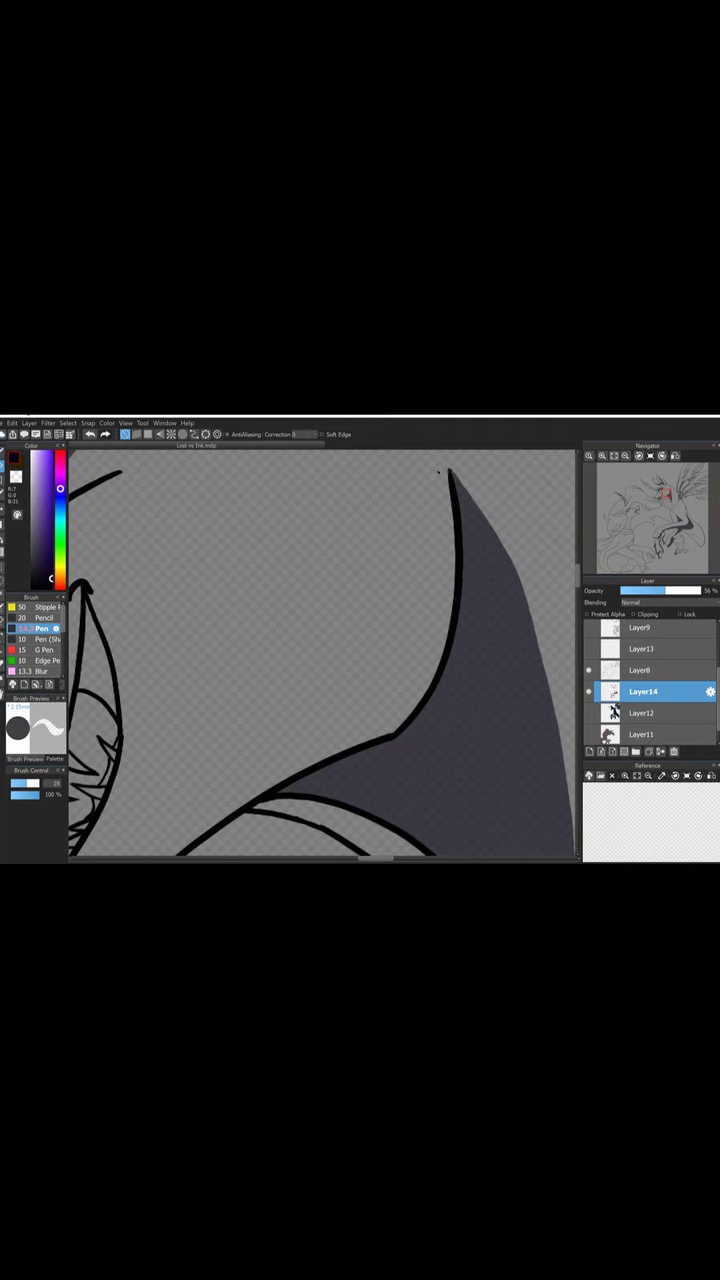
Close the gaps between the shading and the lower outline of the horn, from its base toward the tip.
{"action": "scroll", "coordinate": [450, 472], "scroll_direction": "up", "scroll_amount": 5}
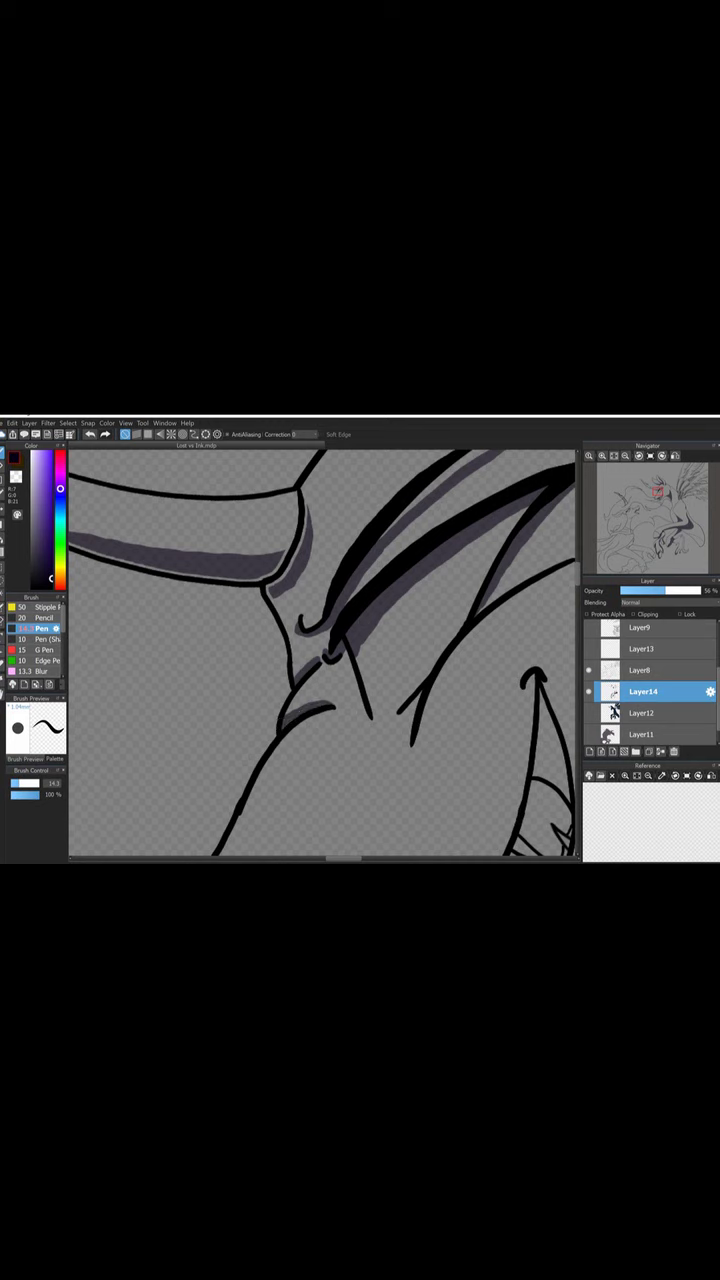
{"action": "scroll", "coordinate": [301, 664], "scroll_direction": "up", "scroll_amount": 3}
{"action": "scroll", "coordinate": [322, 652], "scroll_direction": "up", "scroll_amount": 3}
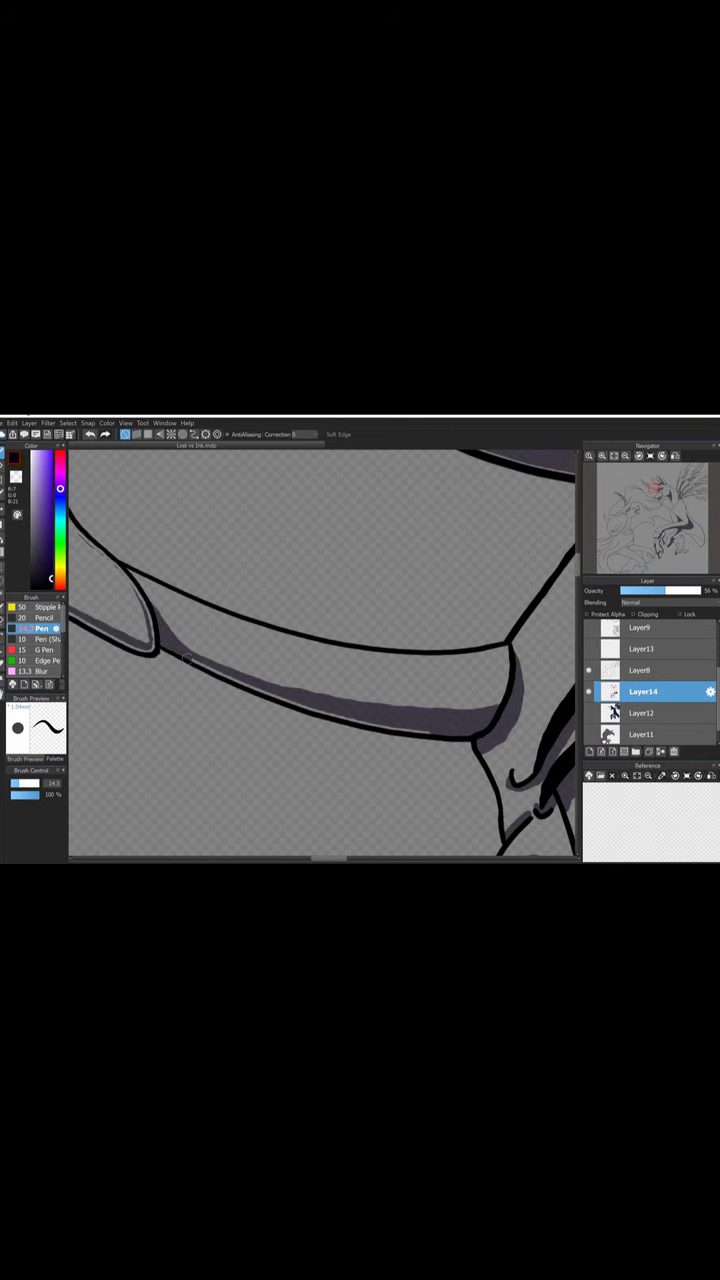
{"action": "scroll", "coordinate": [322, 652], "scroll_direction": "up", "scroll_amount": 3}
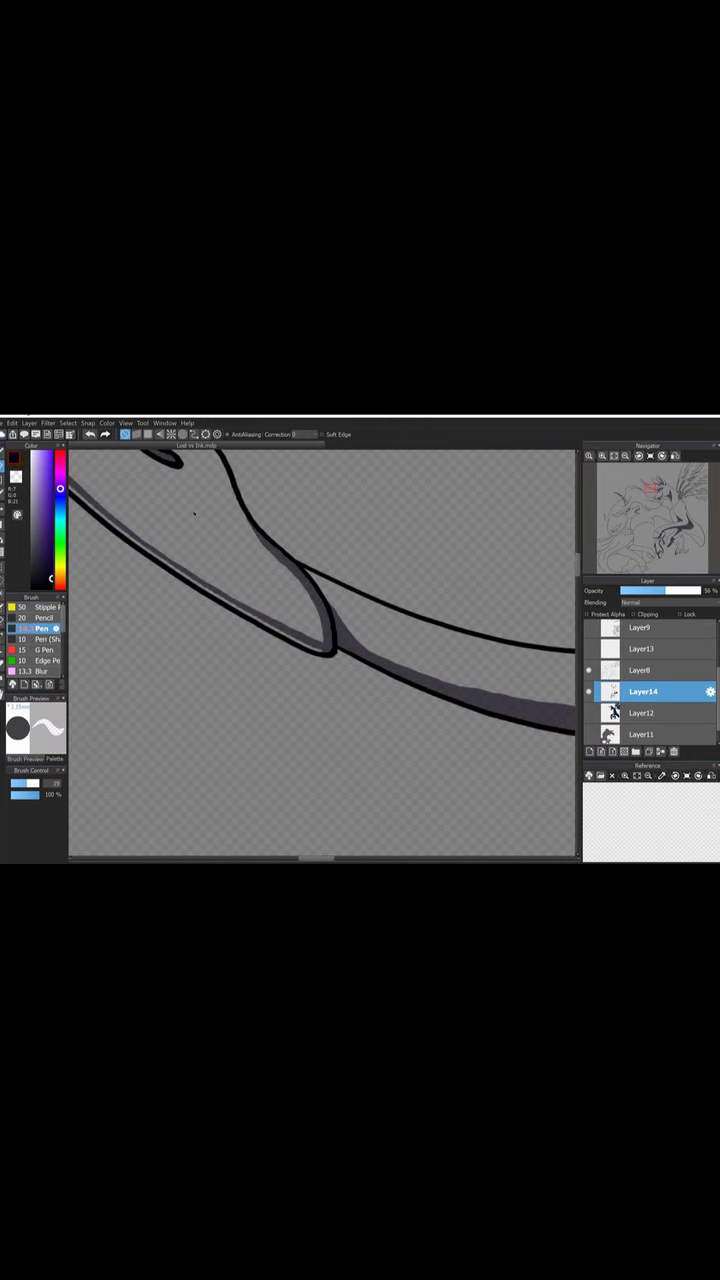
{"action": "scroll", "coordinate": [330, 646], "scroll_direction": "left", "scroll_amount": 3}
{"action": "scroll", "coordinate": [322, 652], "scroll_direction": "up", "scroll_amount": 3}
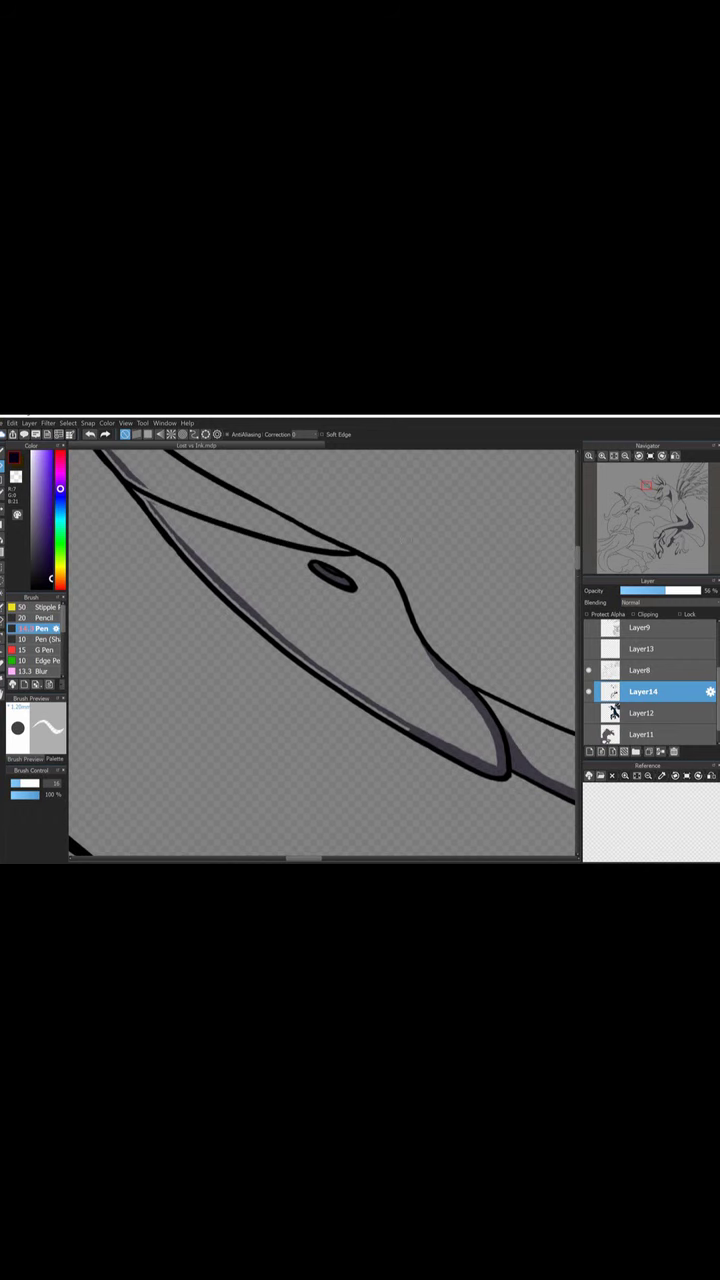
{"action": "mouse_move", "coordinate": [148, 505]}
{"action": "left_mouse_down"}
{"action": "mouse_move", "coordinate": [270, 635]}
{"action": "mouse_move", "coordinate": [408, 730]}
{"action": "left_mouse_up"}
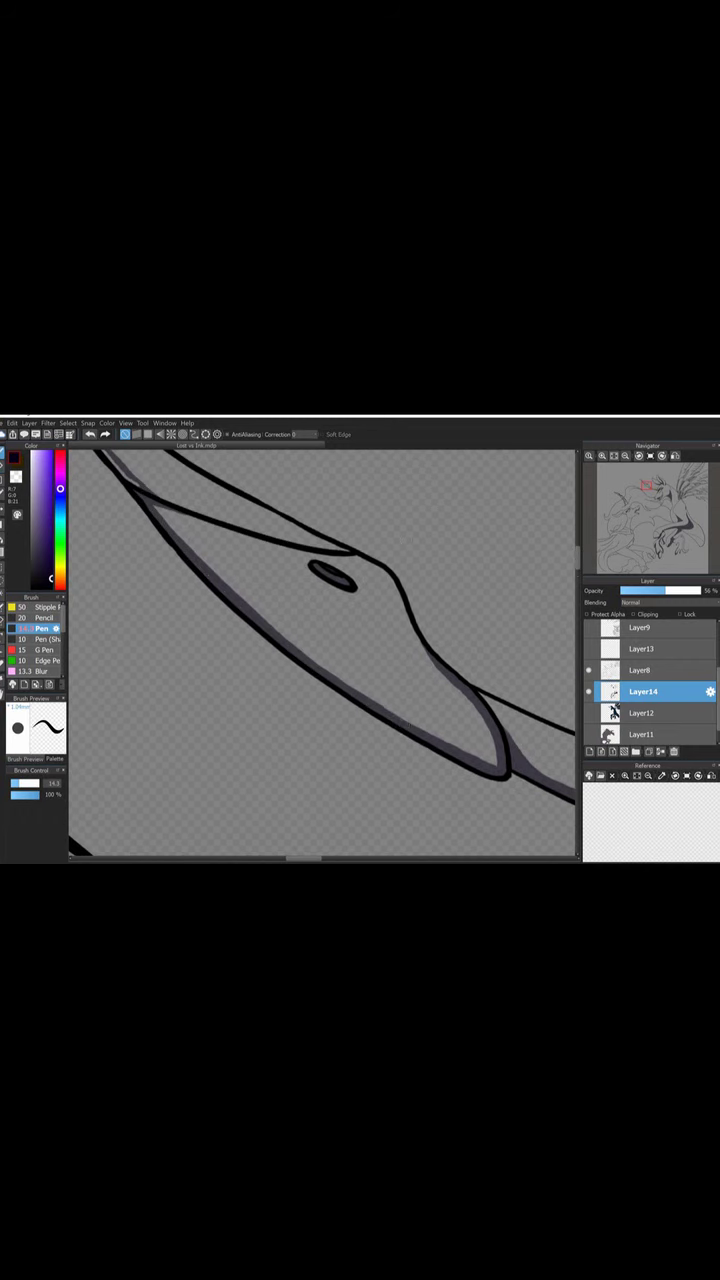
Fill the shading gaps around the outlines at the base of the ears, undoing a stray stroke.
{"action": "scroll", "coordinate": [400, 700], "scroll_direction": "up", "scroll_amount": 3}
{"action": "left_click_drag", "start_coordinate": [255, 548], "coordinate": [310, 610]}
{"action": "key", "text": "ctrl+z"}
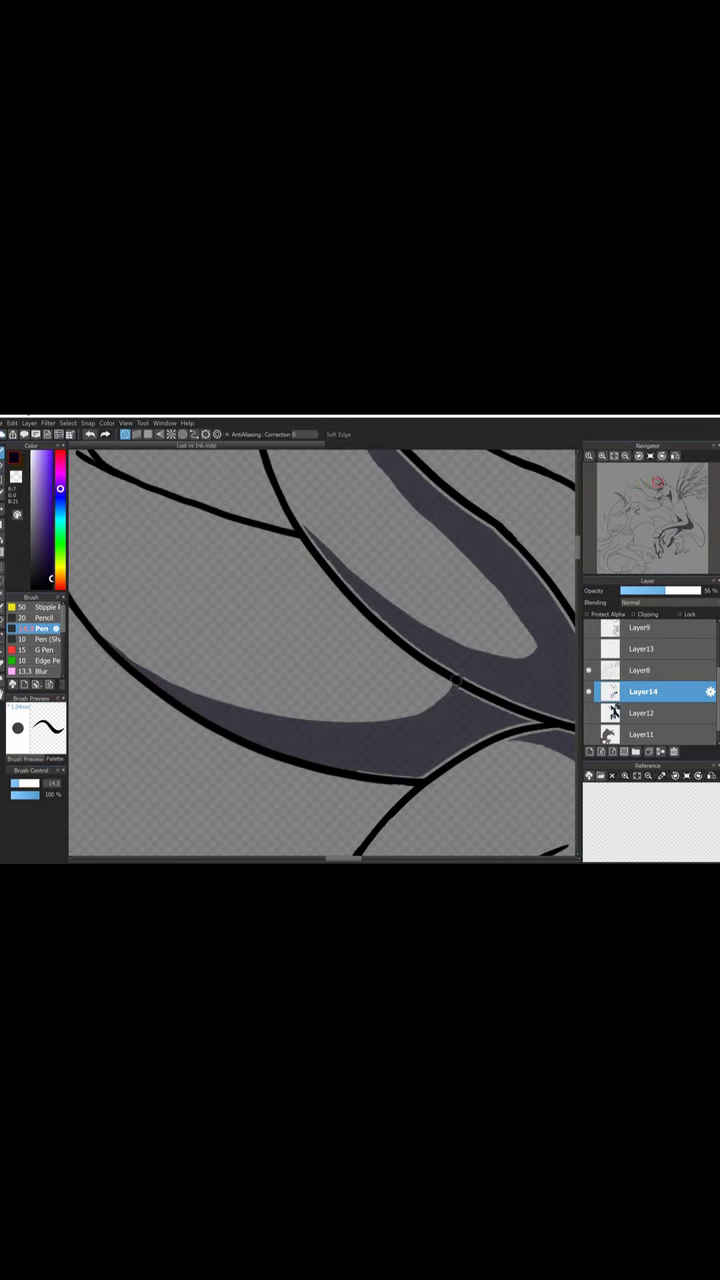
{"action": "mouse_move", "coordinate": [455, 680]}
{"action": "left_mouse_down"}
{"action": "mouse_move", "coordinate": [495, 706]}
{"action": "mouse_move", "coordinate": [432, 766]}
{"action": "left_mouse_up"}
{"action": "left_click_drag", "start_coordinate": [380, 716], "coordinate": [392, 810]}
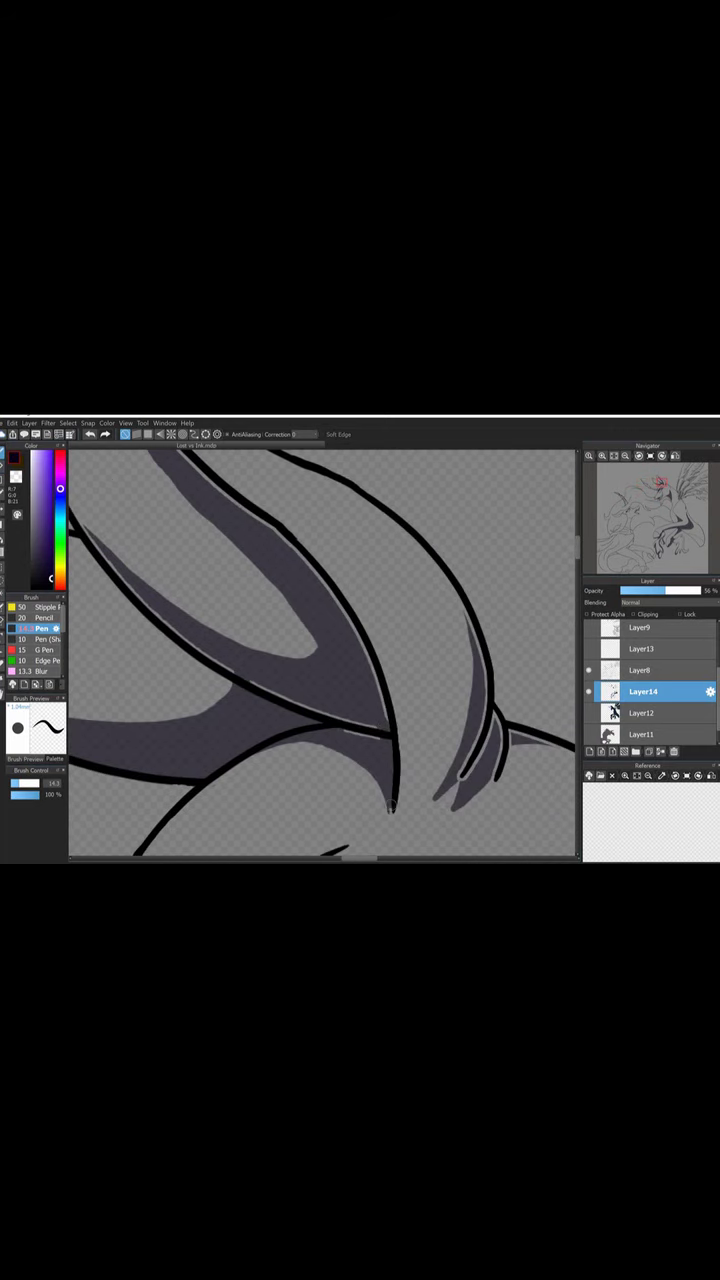
Extend the inner-ear shading to the line art along both long edges of the ears.
{"action": "left_click_drag", "start_coordinate": [370, 662], "coordinate": [388, 724]}
{"action": "left_click_drag", "start_coordinate": [380, 735], "coordinate": [302, 702]}
{"action": "left_click_drag", "start_coordinate": [140, 600], "coordinate": [312, 710]}
{"action": "mouse_move", "coordinate": [372, 662]}
{"action": "left_mouse_down"}
{"action": "mouse_move", "coordinate": [334, 597]}
{"action": "mouse_move", "coordinate": [296, 553]}
{"action": "left_mouse_up"}
{"action": "left_click_drag", "start_coordinate": [305, 563], "coordinate": [219, 490]}
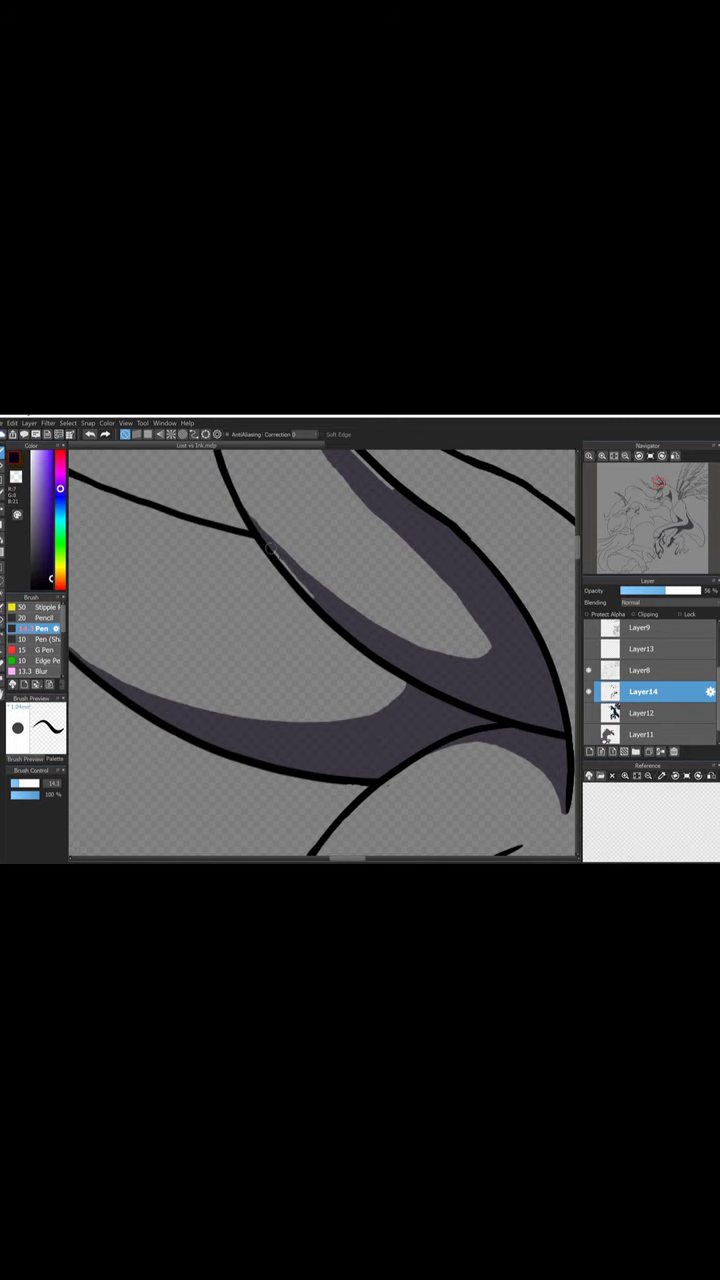
{"action": "left_click_drag", "start_coordinate": [266, 545], "coordinate": [312, 598]}
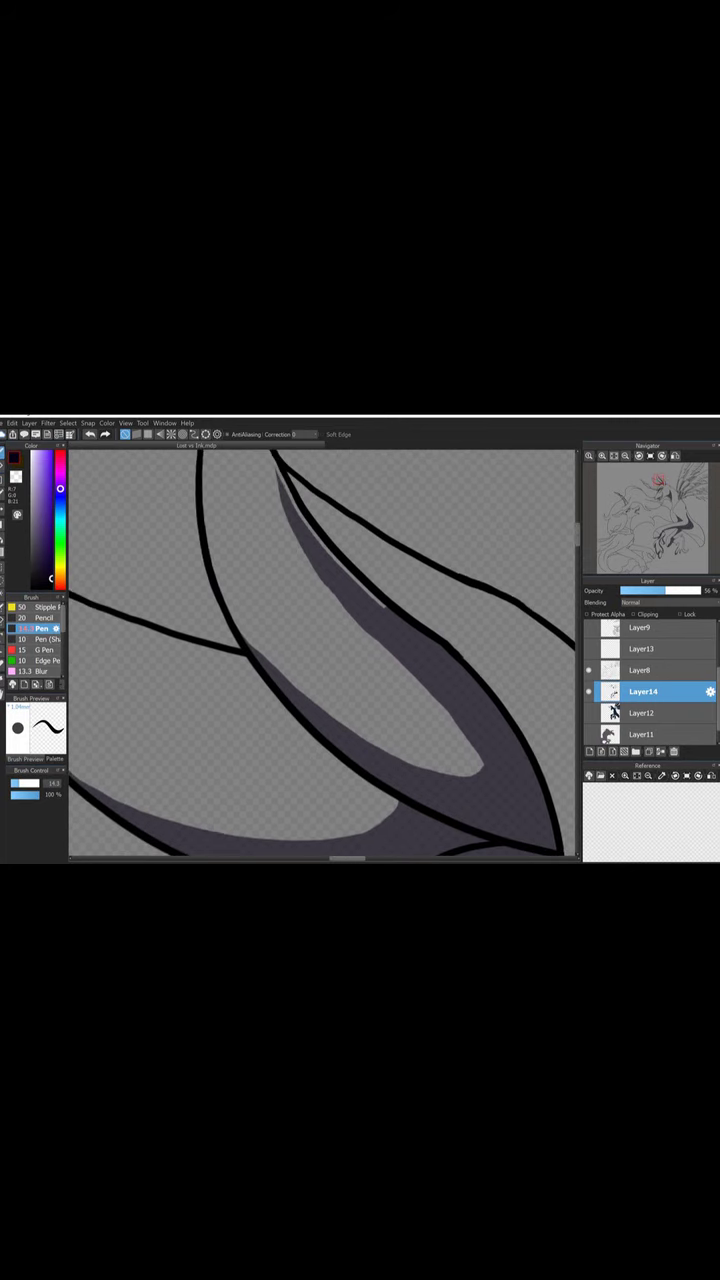
{"action": "left_click_drag", "start_coordinate": [275, 552], "coordinate": [343, 661]}
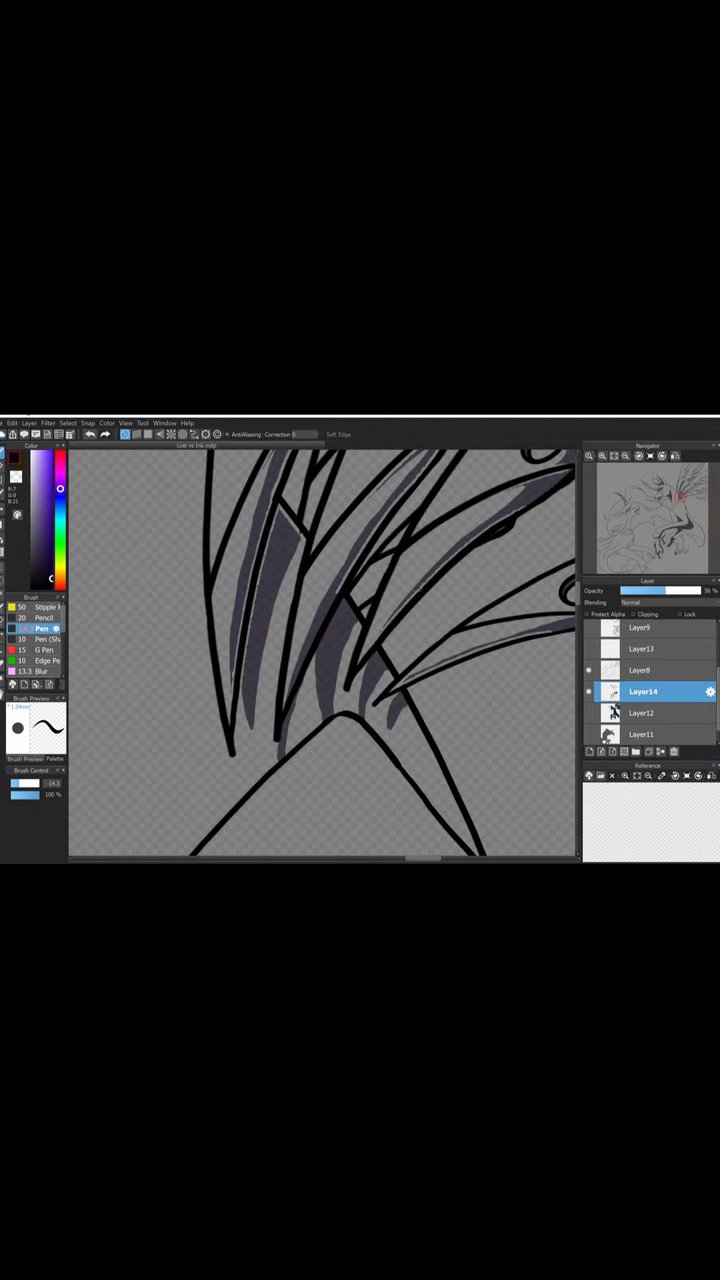
Fill the light gaps in the shading along the lower wing feathers and their shafts.
{"action": "left_click_drag", "start_coordinate": [446, 564], "coordinate": [526, 507]}
{"action": "mouse_move", "coordinate": [526, 634]}
{"action": "left_mouse_down"}
{"action": "mouse_move", "coordinate": [395, 688]}
{"action": "mouse_move", "coordinate": [248, 715]}
{"action": "mouse_move", "coordinate": [245, 703]}
{"action": "left_mouse_up"}
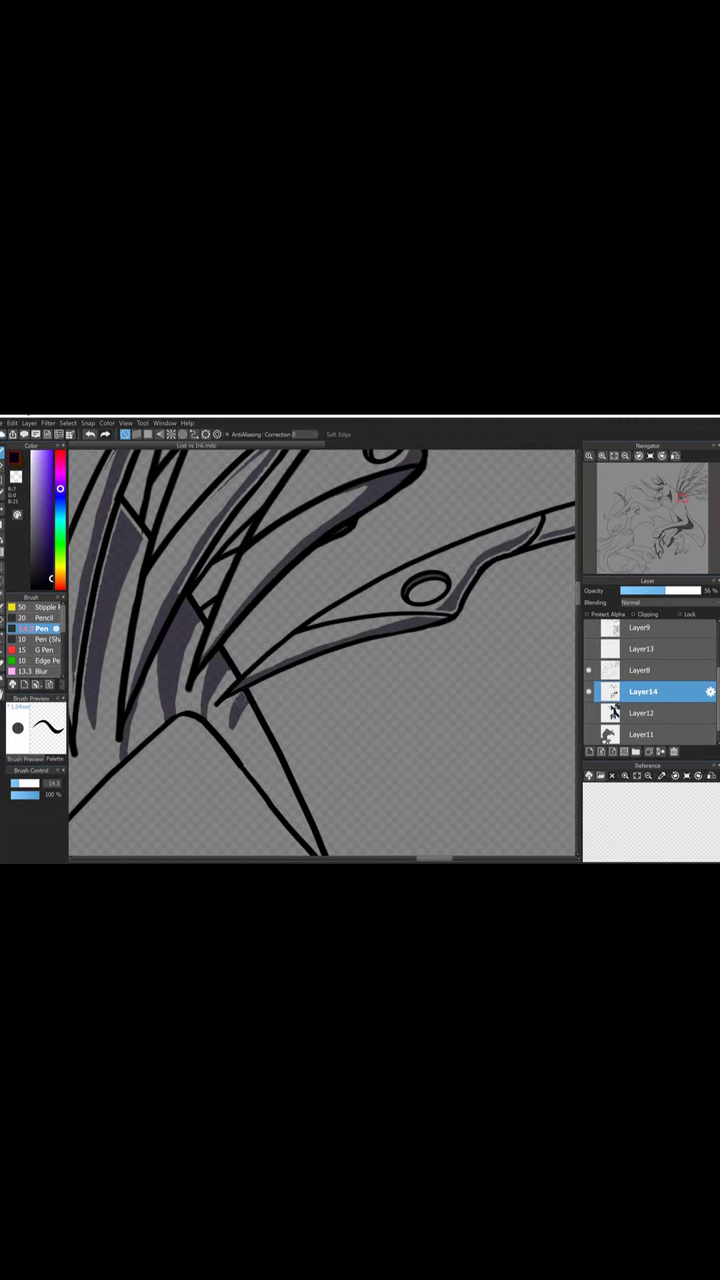
{"action": "mouse_move", "coordinate": [300, 650]}
{"action": "left_mouse_down"}
{"action": "mouse_move", "coordinate": [390, 640]}
{"action": "mouse_move", "coordinate": [500, 700]}
{"action": "left_mouse_up"}
{"action": "left_click_drag", "start_coordinate": [441, 494], "coordinate": [244, 515]}
{"action": "mouse_move", "coordinate": [367, 506]}
{"action": "left_mouse_down"}
{"action": "mouse_move", "coordinate": [330, 600]}
{"action": "mouse_move", "coordinate": [300, 560]}
{"action": "mouse_move", "coordinate": [397, 501]}
{"action": "mouse_move", "coordinate": [272, 635]}
{"action": "left_mouse_up"}
{"action": "key", "text": "bracketright"}
{"action": "left_click_drag", "start_coordinate": [415, 490], "coordinate": [295, 662]}
{"action": "key", "text": "bracketleft"}
{"action": "left_click_drag", "start_coordinate": [400, 560], "coordinate": [300, 740]}
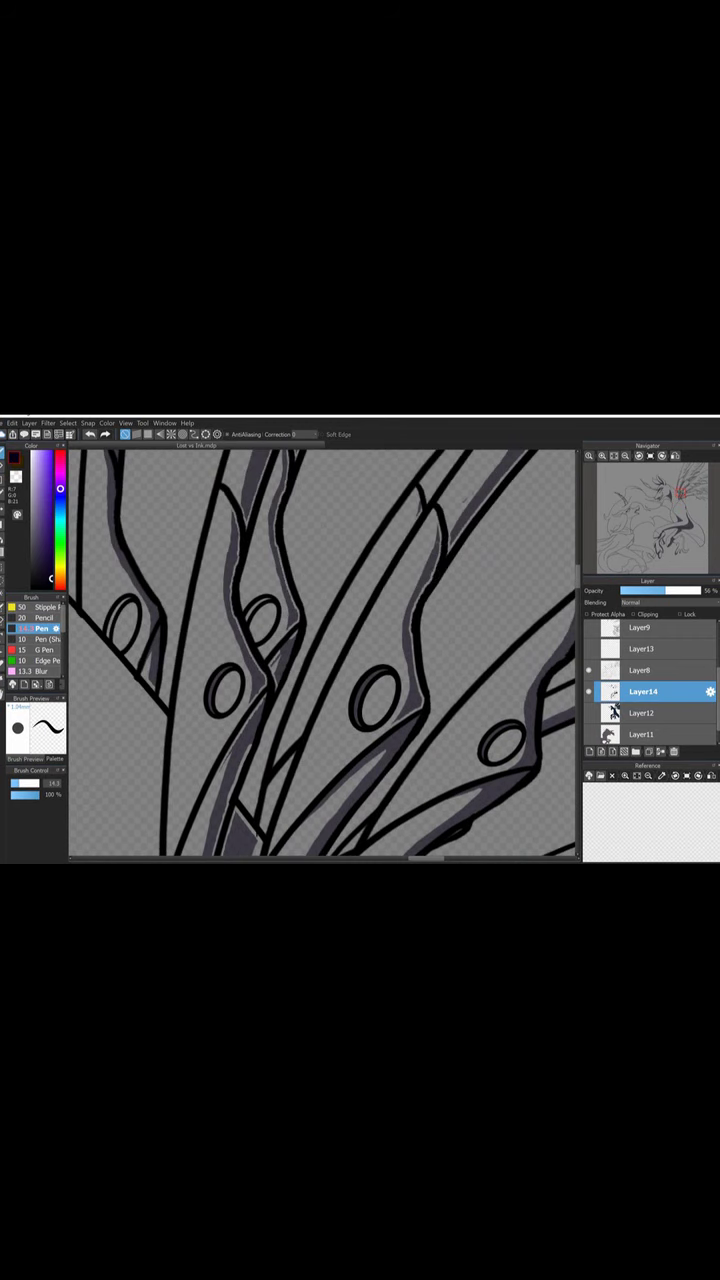
Extend the shading to the outlines of the middle wing feathers around and above the oval markings.
{"action": "left_click_drag", "start_coordinate": [440, 515], "coordinate": [412, 660]}
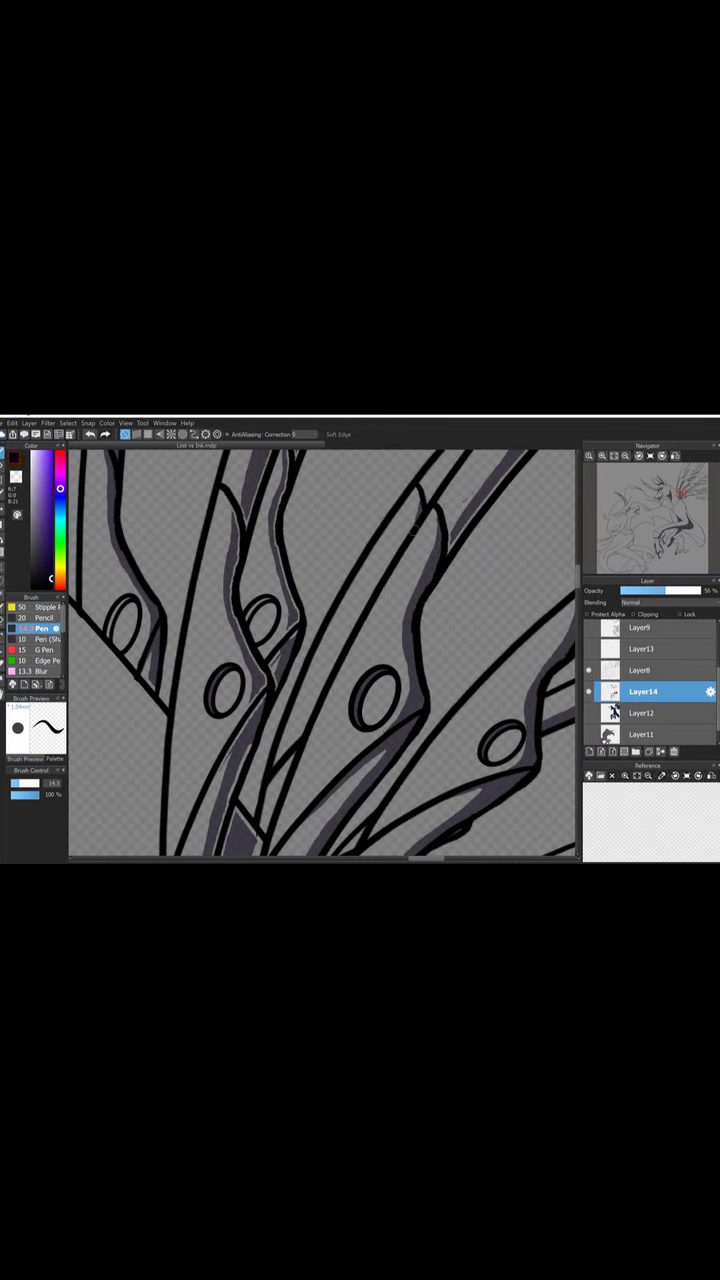
{"action": "left_click_drag", "start_coordinate": [518, 522], "coordinate": [346, 706]}
{"action": "mouse_move", "coordinate": [468, 733]}
{"action": "left_mouse_down"}
{"action": "mouse_move", "coordinate": [314, 720]}
{"action": "mouse_move", "coordinate": [340, 515]}
{"action": "left_mouse_up"}
{"action": "scroll", "coordinate": [340, 515], "scroll_direction": "down", "scroll_amount": 3}
{"action": "left_click_drag", "start_coordinate": [300, 556], "coordinate": [276, 468]}
{"action": "scroll", "coordinate": [278, 606], "scroll_direction": "up", "scroll_amount": 3}
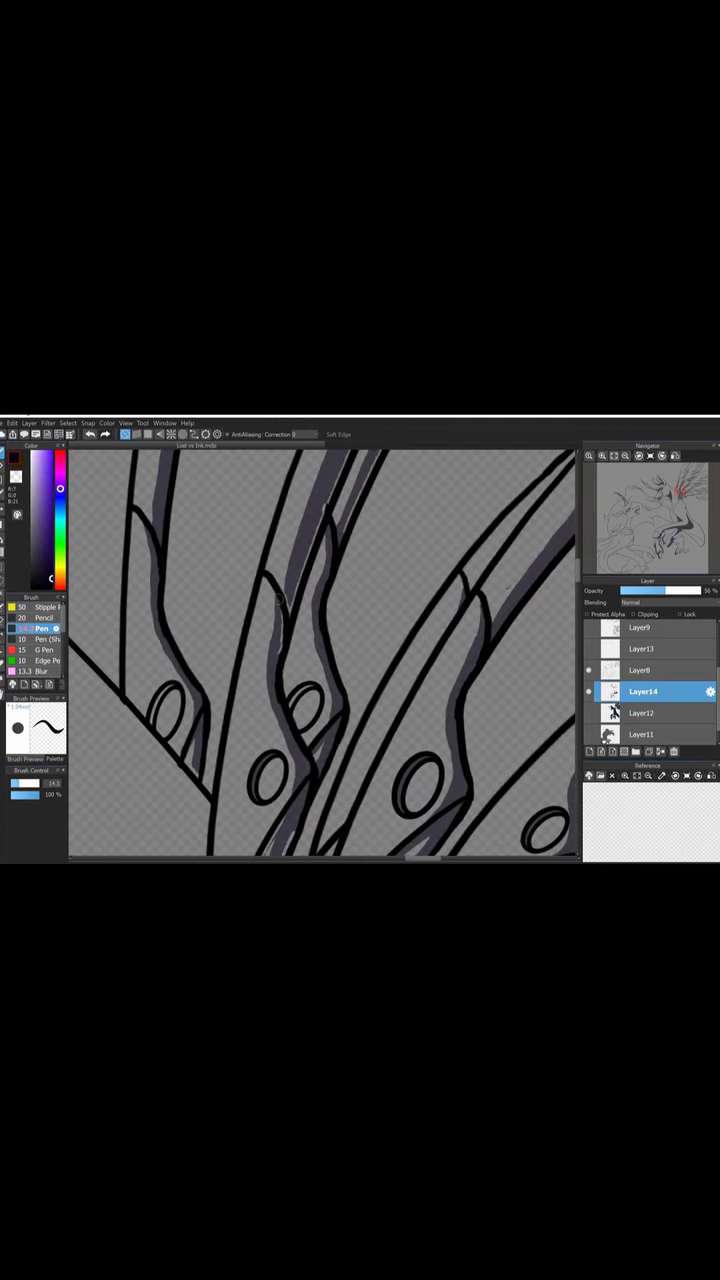
{"action": "scroll", "coordinate": [302, 553], "scroll_direction": "up", "scroll_amount": 3}
{"action": "mouse_move", "coordinate": [345, 750]}
{"action": "left_mouse_down"}
{"action": "mouse_move", "coordinate": [400, 640]}
{"action": "mouse_move", "coordinate": [512, 452]}
{"action": "left_mouse_up"}
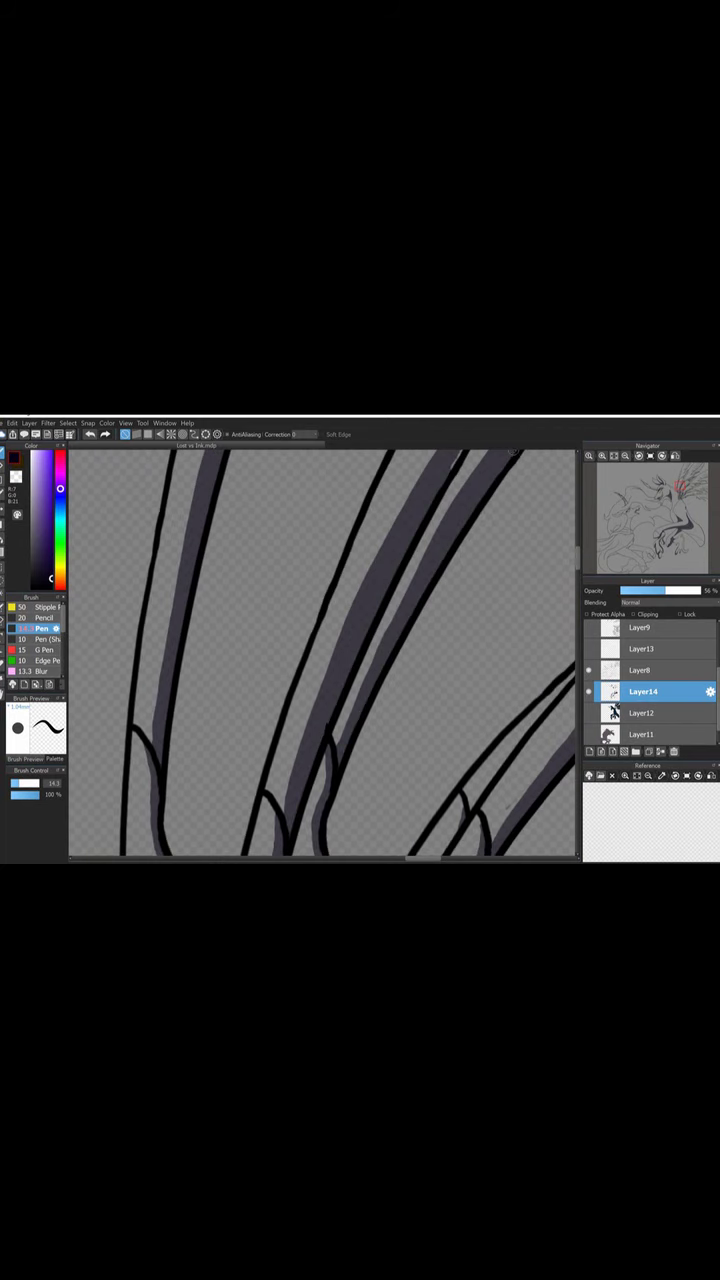
Touch up the shading at the bases of the innermost wing feathers, down to their pointed tips.
{"action": "scroll", "coordinate": [515, 551], "scroll_direction": "up", "scroll_amount": 2}
{"action": "scroll", "coordinate": [375, 674], "scroll_direction": "down", "scroll_amount": 3}
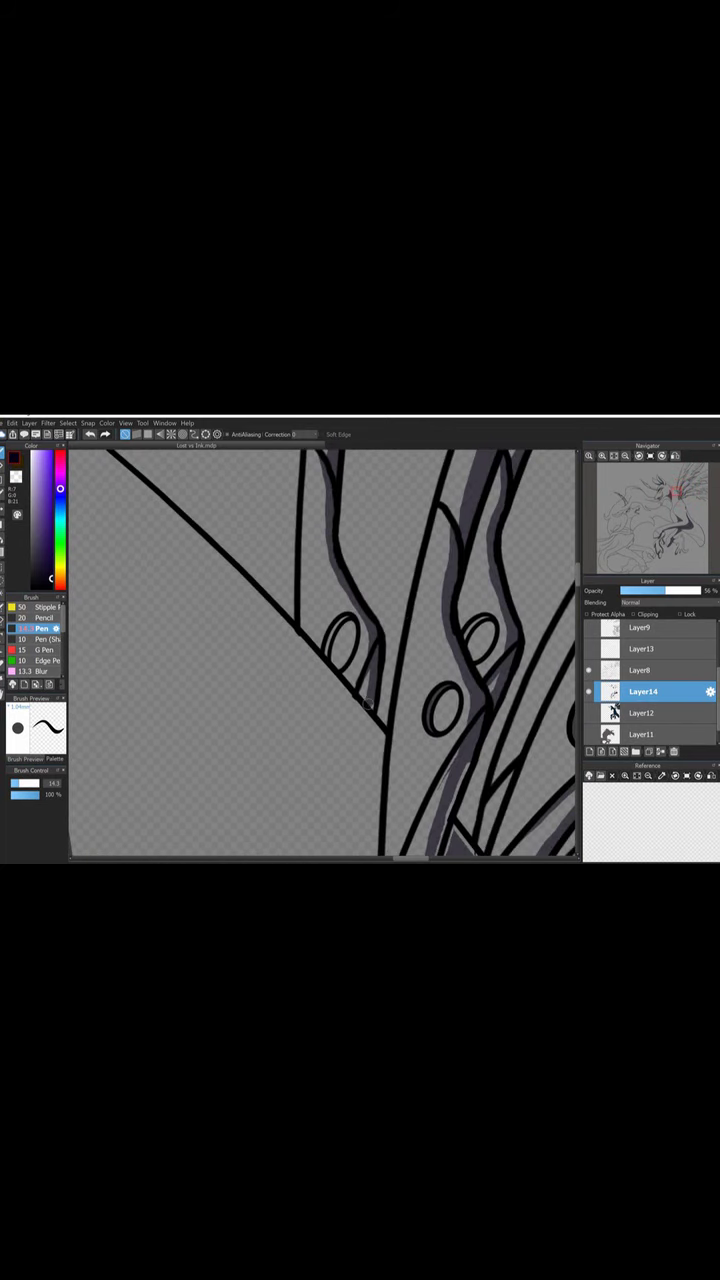
{"action": "scroll", "coordinate": [470, 766], "scroll_direction": "down", "scroll_amount": 3}
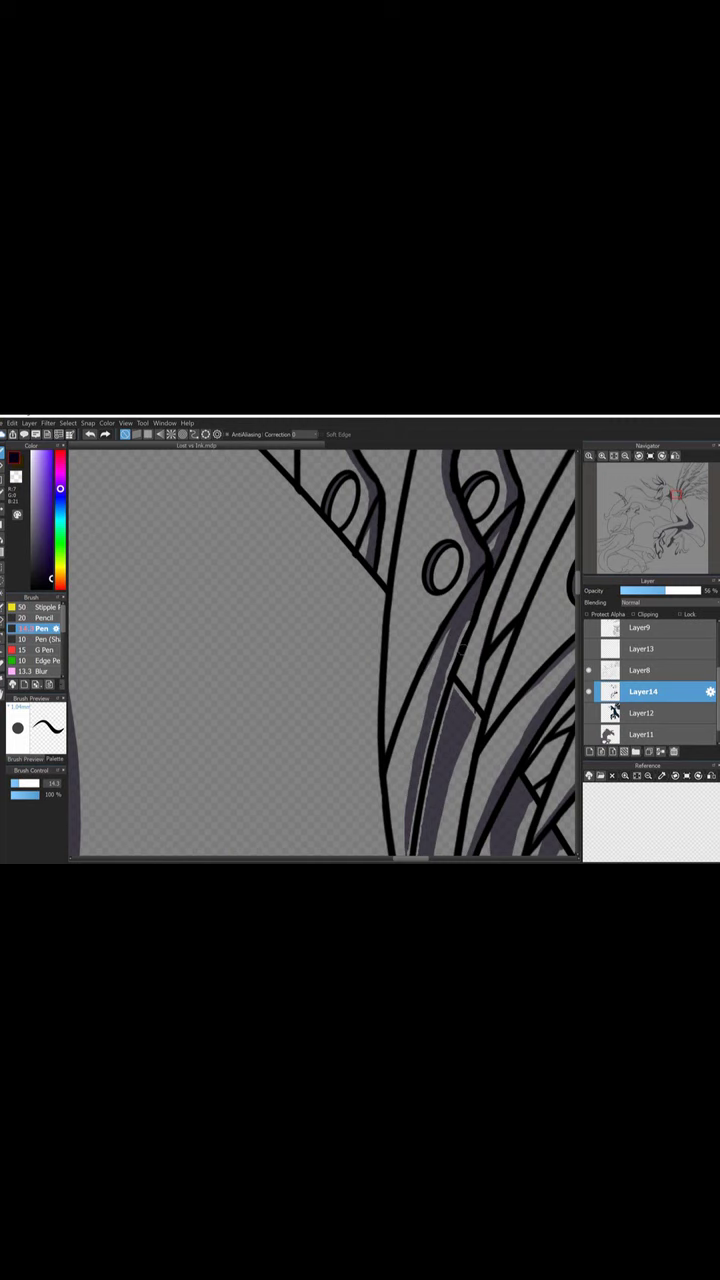
{"action": "left_click_drag", "start_coordinate": [440, 625], "coordinate": [471, 712]}
{"action": "scroll", "coordinate": [408, 675], "scroll_direction": "down", "scroll_amount": 3}
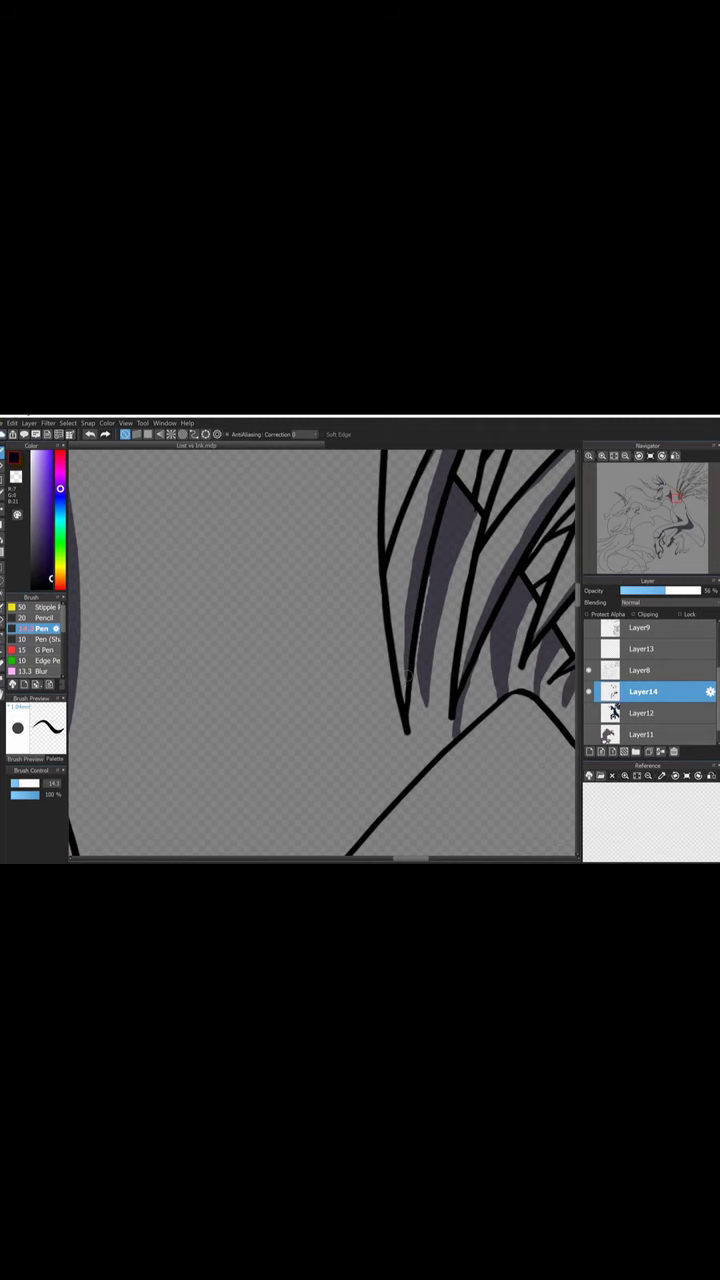
{"action": "left_click_drag", "start_coordinate": [495, 690], "coordinate": [530, 614]}
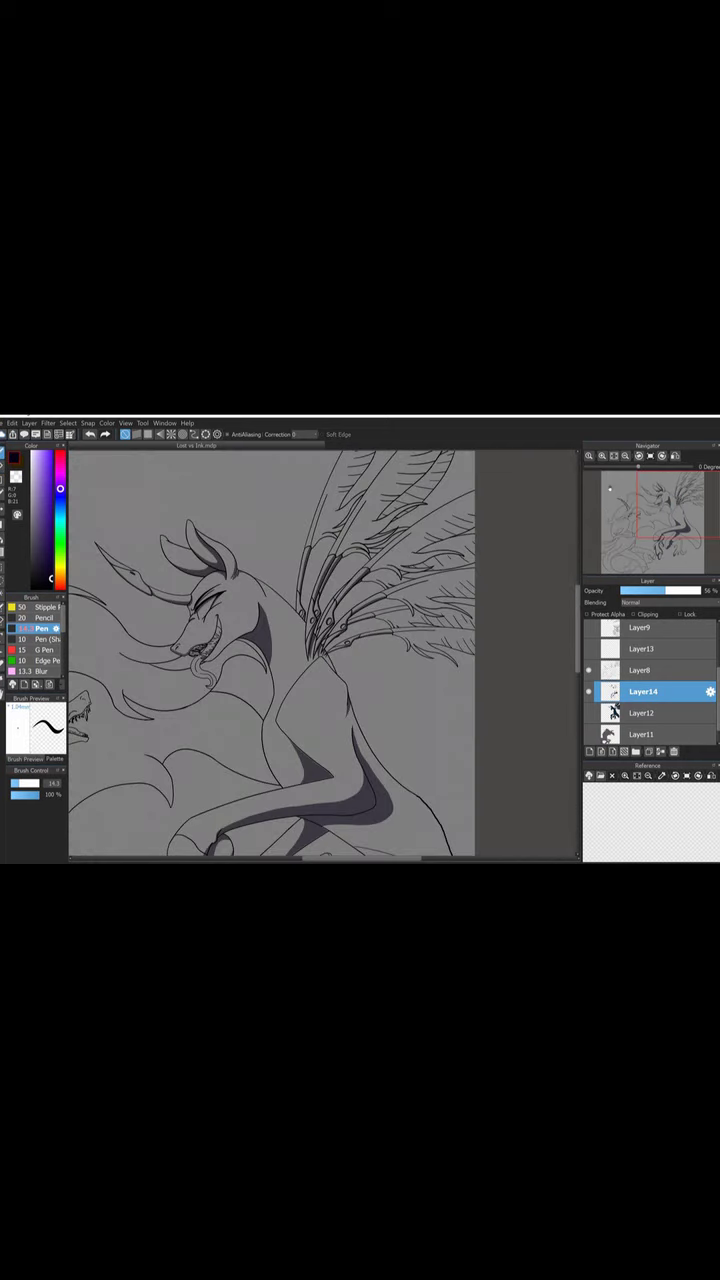
Shade the front upper fangs in the creature's mouth using a smaller pen.
{"action": "mouse_move", "coordinate": [175, 760]}
{"action": "left_mouse_down"}
{"action": "mouse_move", "coordinate": [212, 795]}
{"action": "mouse_move", "coordinate": [400, 730]}
{"action": "mouse_move", "coordinate": [560, 638]}
{"action": "left_mouse_up"}
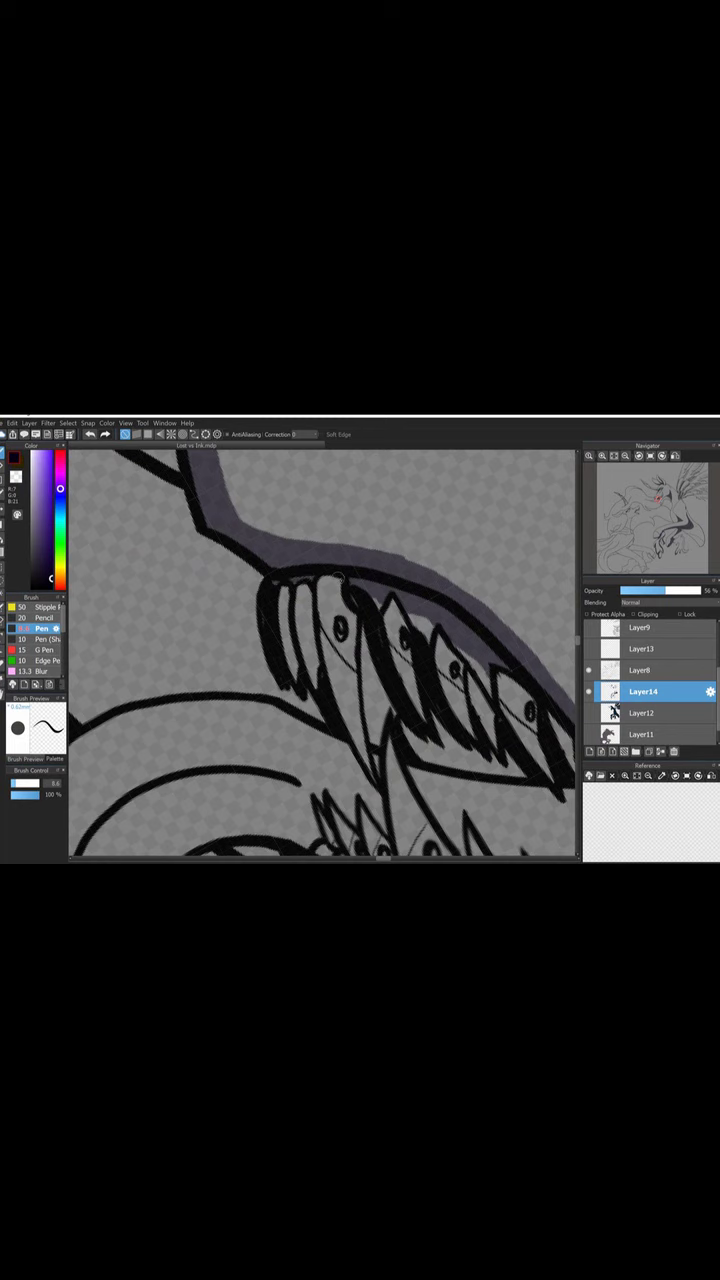
{"action": "key", "text": "bracketright"}
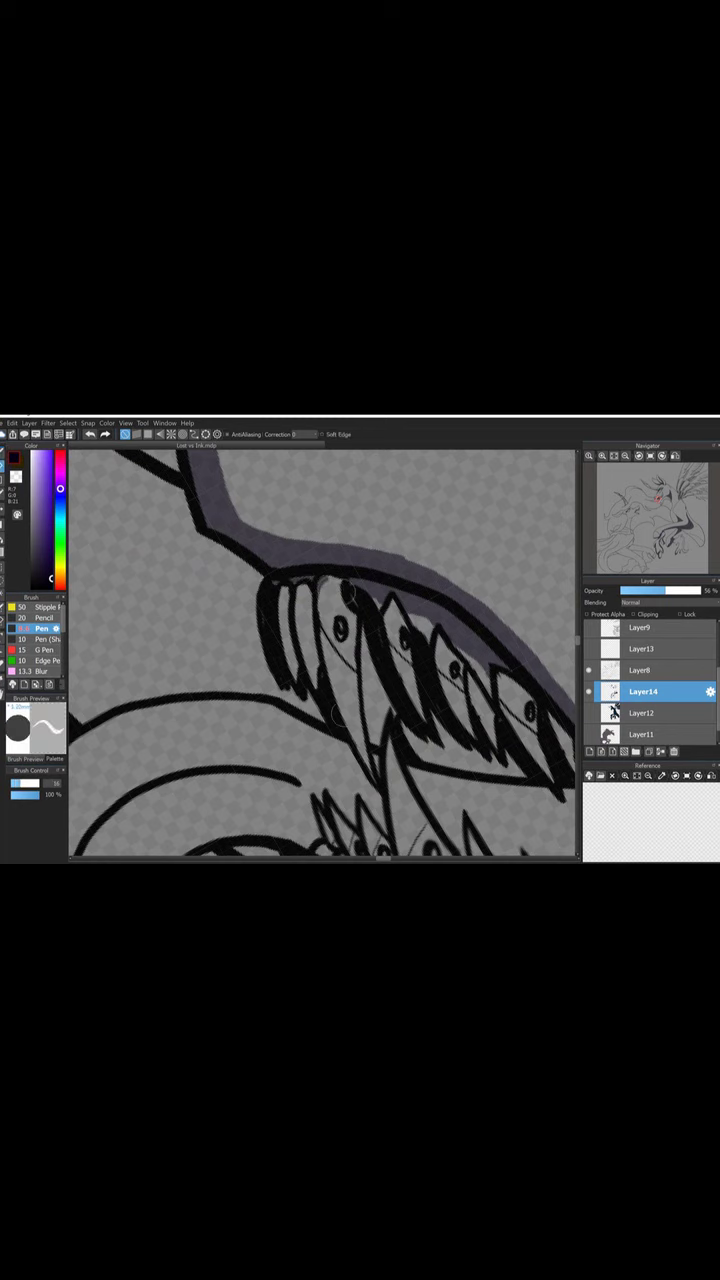
{"action": "key", "text": "bracketleft"}
{"action": "left_click_drag", "start_coordinate": [342, 645], "coordinate": [373, 773]}
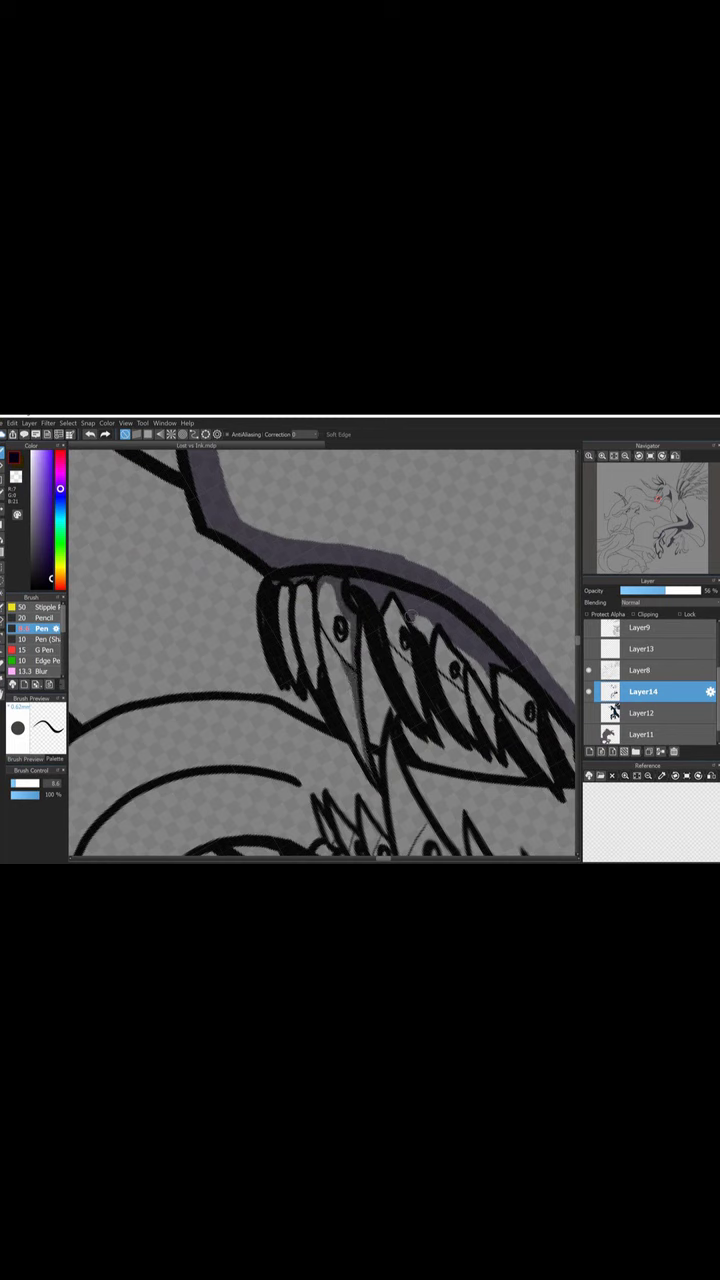
{"action": "mouse_move", "coordinate": [314, 590]}
{"action": "left_mouse_down"}
{"action": "mouse_move", "coordinate": [316, 690]}
{"action": "mouse_move", "coordinate": [292, 682]}
{"action": "left_mouse_up"}
Shade the remaining upper teeth where they meet the lip, working toward the back of the mouth.
{"action": "left_click_drag", "start_coordinate": [395, 612], "coordinate": [145, 612]}
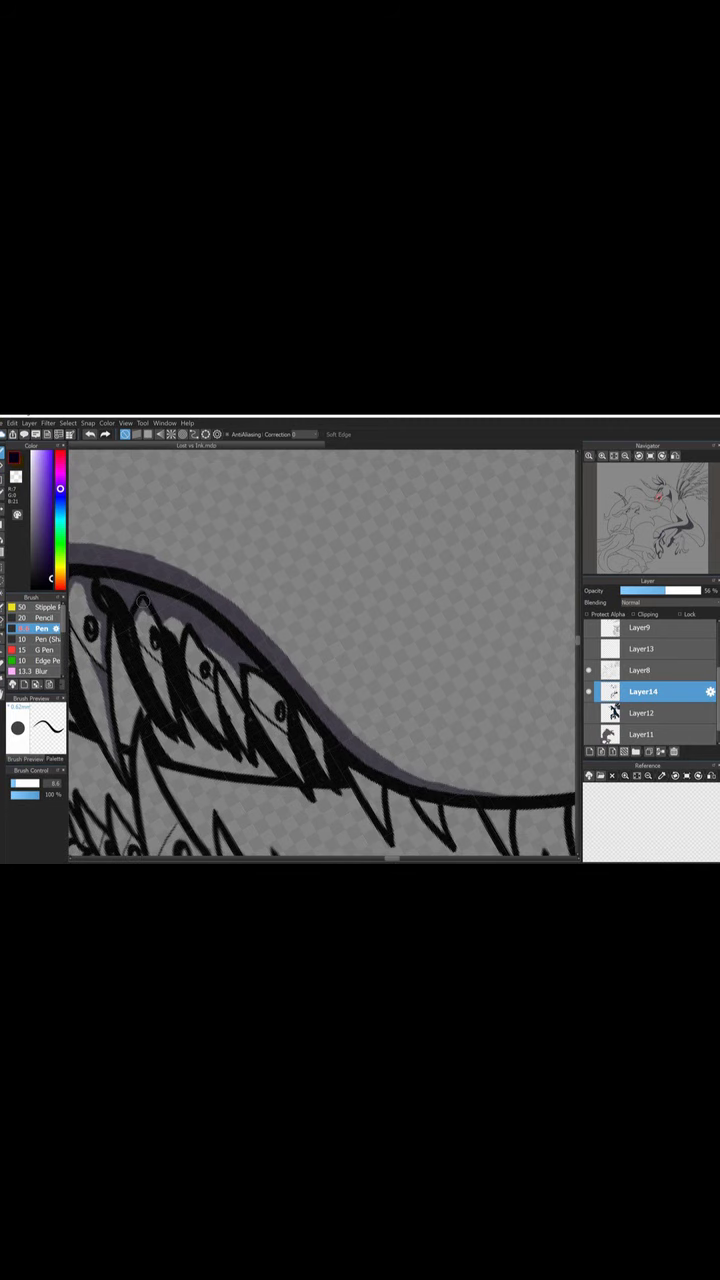
{"action": "left_click_drag", "start_coordinate": [208, 672], "coordinate": [187, 645]}
{"action": "mouse_move", "coordinate": [247, 717]}
{"action": "left_mouse_down"}
{"action": "mouse_move", "coordinate": [290, 725]}
{"action": "mouse_move", "coordinate": [255, 690]}
{"action": "mouse_move", "coordinate": [305, 775]}
{"action": "mouse_move", "coordinate": [296, 713]}
{"action": "mouse_move", "coordinate": [318, 760]}
{"action": "left_mouse_up"}
{"action": "left_click_drag", "start_coordinate": [356, 771], "coordinate": [376, 651]}
{"action": "mouse_move", "coordinate": [464, 686]}
{"action": "left_mouse_down"}
{"action": "mouse_move", "coordinate": [537, 670]}
{"action": "mouse_move", "coordinate": [545, 720]}
{"action": "left_mouse_up"}
Shade the small front lower teeth and the large lower fang around their round markings.
{"action": "mouse_move", "coordinate": [37, 710]}
{"action": "left_mouse_down"}
{"action": "mouse_move", "coordinate": [320, 675]}
{"action": "mouse_move", "coordinate": [388, 692]}
{"action": "left_mouse_up"}
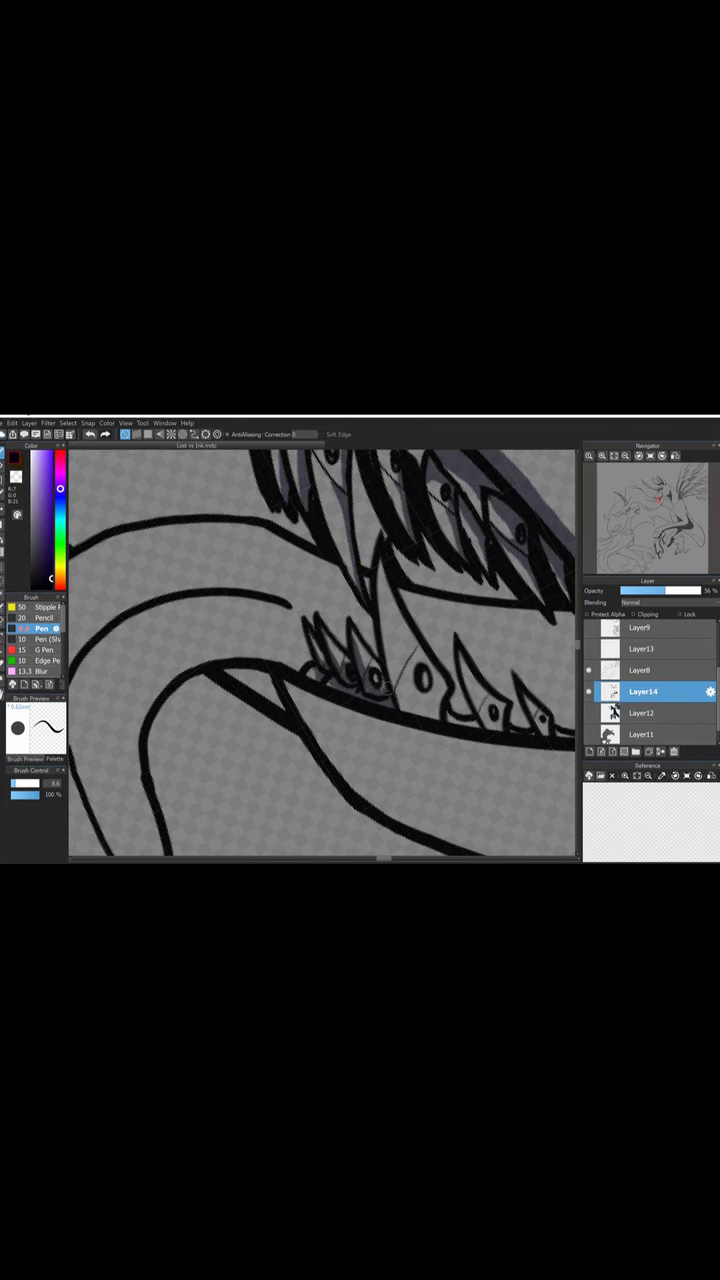
{"action": "mouse_move", "coordinate": [428, 661]}
{"action": "left_mouse_down"}
{"action": "mouse_move", "coordinate": [435, 711]}
{"action": "mouse_move", "coordinate": [396, 701]}
{"action": "left_mouse_up"}
{"action": "mouse_move", "coordinate": [404, 625]}
{"action": "left_mouse_down"}
{"action": "mouse_move", "coordinate": [395, 600]}
{"action": "mouse_move", "coordinate": [100, 620]}
{"action": "mouse_move", "coordinate": [250, 650]}
{"action": "left_mouse_up"}
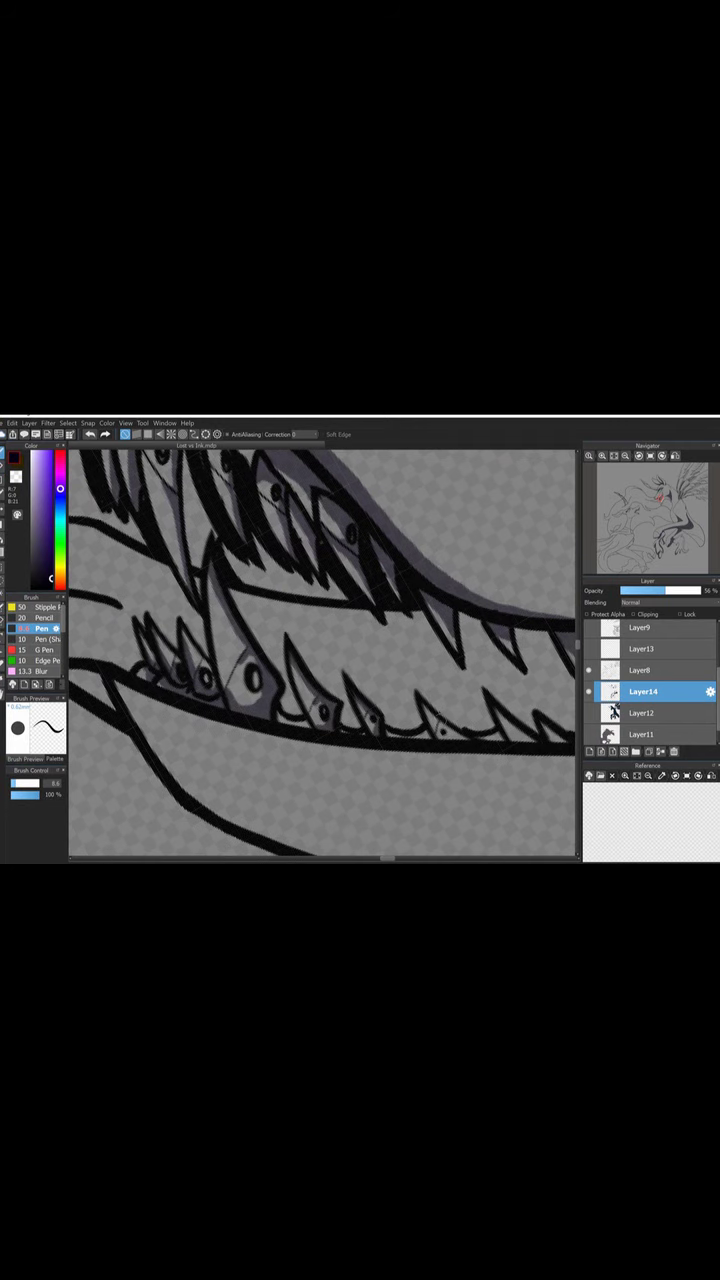
{"action": "left_click_drag", "start_coordinate": [566, 736], "coordinate": [316, 736]}
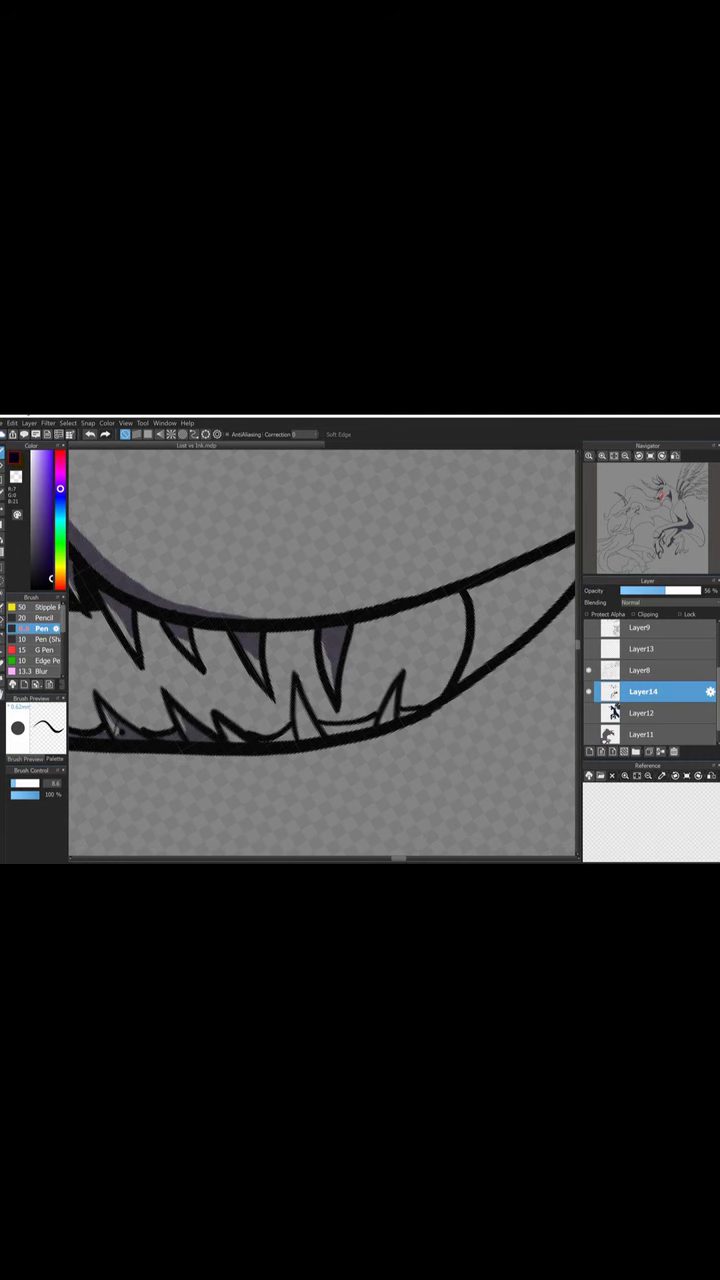
Shade the rear lower teeth and the corner of the mouth.
{"action": "left_click_drag", "start_coordinate": [540, 700], "coordinate": [90, 700]}
{"action": "left_click_drag", "start_coordinate": [150, 700], "coordinate": [440, 700]}
{"action": "mouse_move", "coordinate": [440, 530]}
{"action": "left_mouse_down"}
{"action": "mouse_move", "coordinate": [310, 670]}
{"action": "mouse_move", "coordinate": [460, 520]}
{"action": "left_mouse_up"}
{"action": "mouse_move", "coordinate": [300, 595]}
{"action": "left_mouse_down"}
{"action": "mouse_move", "coordinate": [358, 632]}
{"action": "mouse_move", "coordinate": [300, 560]}
{"action": "left_mouse_up"}
Flood-fill the open mouth area between the upper and lower teeth with the shading colour, and return to the brush.
{"action": "scroll", "coordinate": [359, 632], "scroll_direction": "down", "scroll_amount": 3}
{"action": "scroll", "coordinate": [300, 560], "scroll_direction": "up", "scroll_amount": 4}
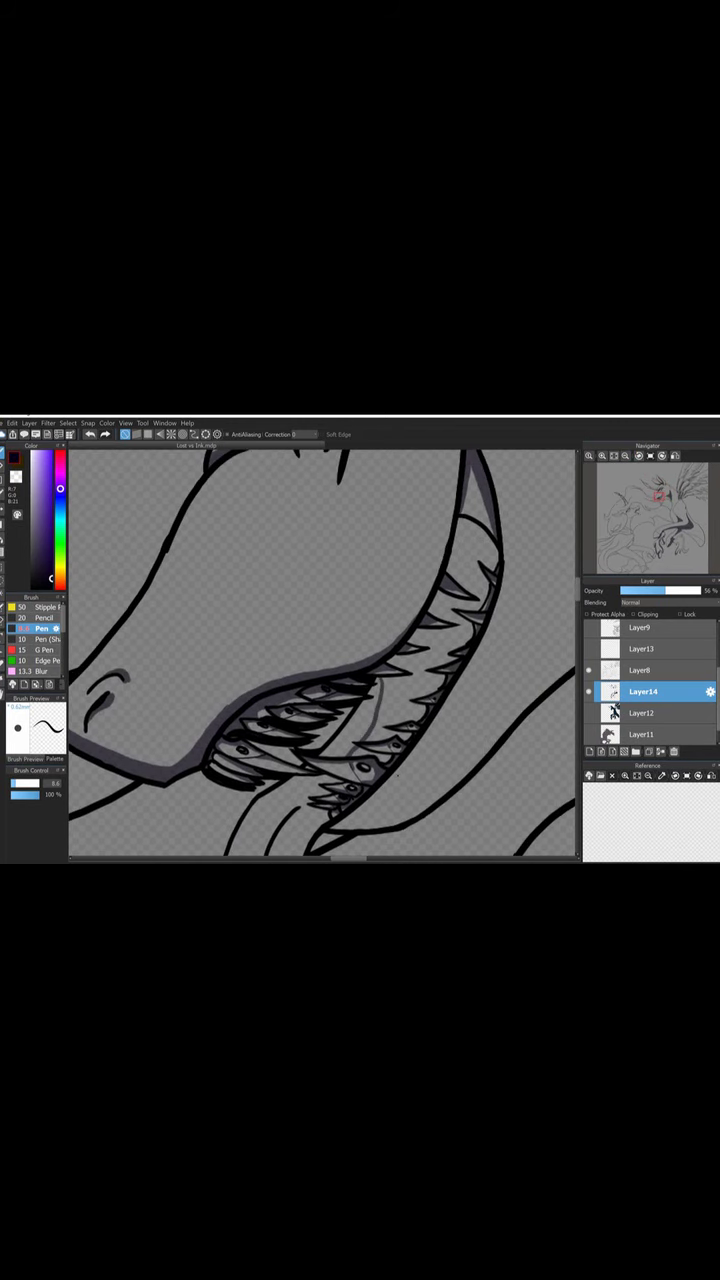
{"action": "key", "text": "g"}
{"action": "left_click", "coordinate": [450, 671]}
{"action": "key", "text": "b"}
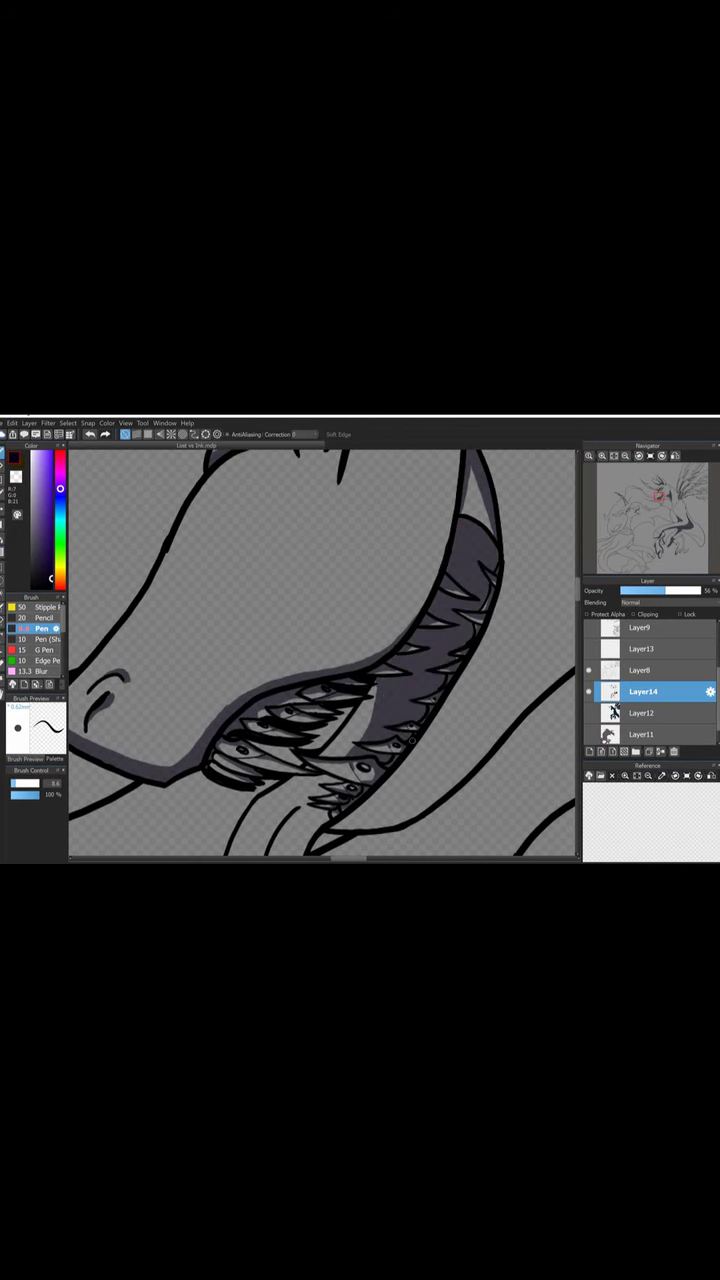
Outline and flood-fill the shadow along one side of the long curling tongue, and brush over the gap left at its inner edge.
{"action": "left_click_drag", "start_coordinate": [357, 752], "coordinate": [357, 572]}
{"action": "scroll", "coordinate": [321, 652], "scroll_direction": "down", "scroll_amount": 3}
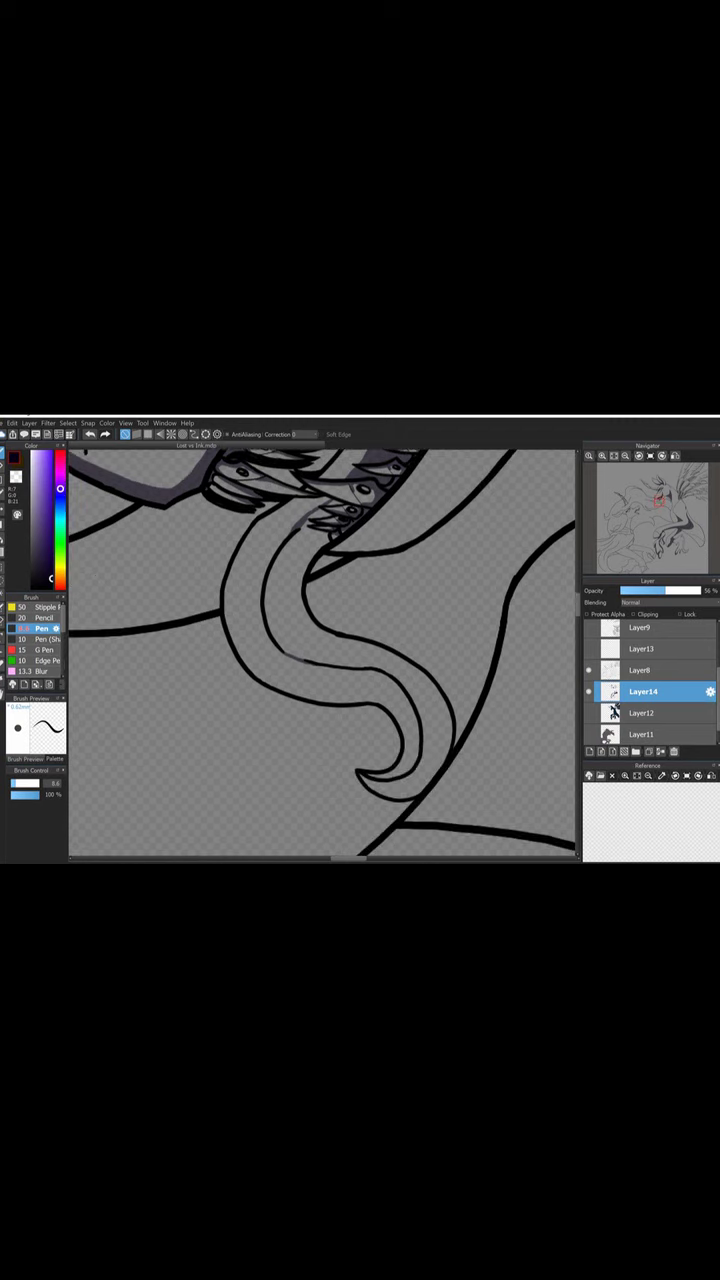
{"action": "key", "text": "g"}
{"action": "left_click", "coordinate": [320, 640]}
{"action": "key", "text": "b"}
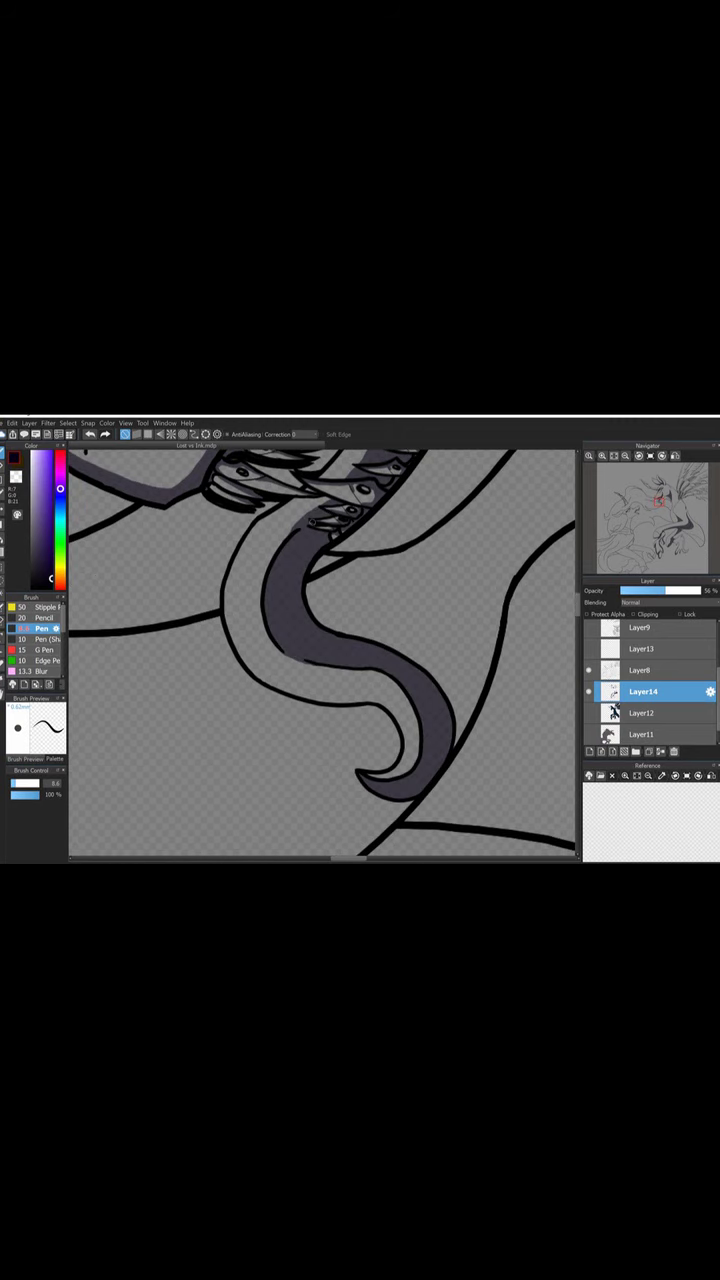
{"action": "key", "text": "]"}
{"action": "left_click_drag", "start_coordinate": [282, 645], "coordinate": [318, 672]}
With a smaller brush, fill the thin unshaded gap between the chest shadow and its diagonal outline.
{"action": "key", "text": "["}
{"action": "key", "text": "["}
{"action": "key", "text": "["}
{"action": "key", "text": "["}
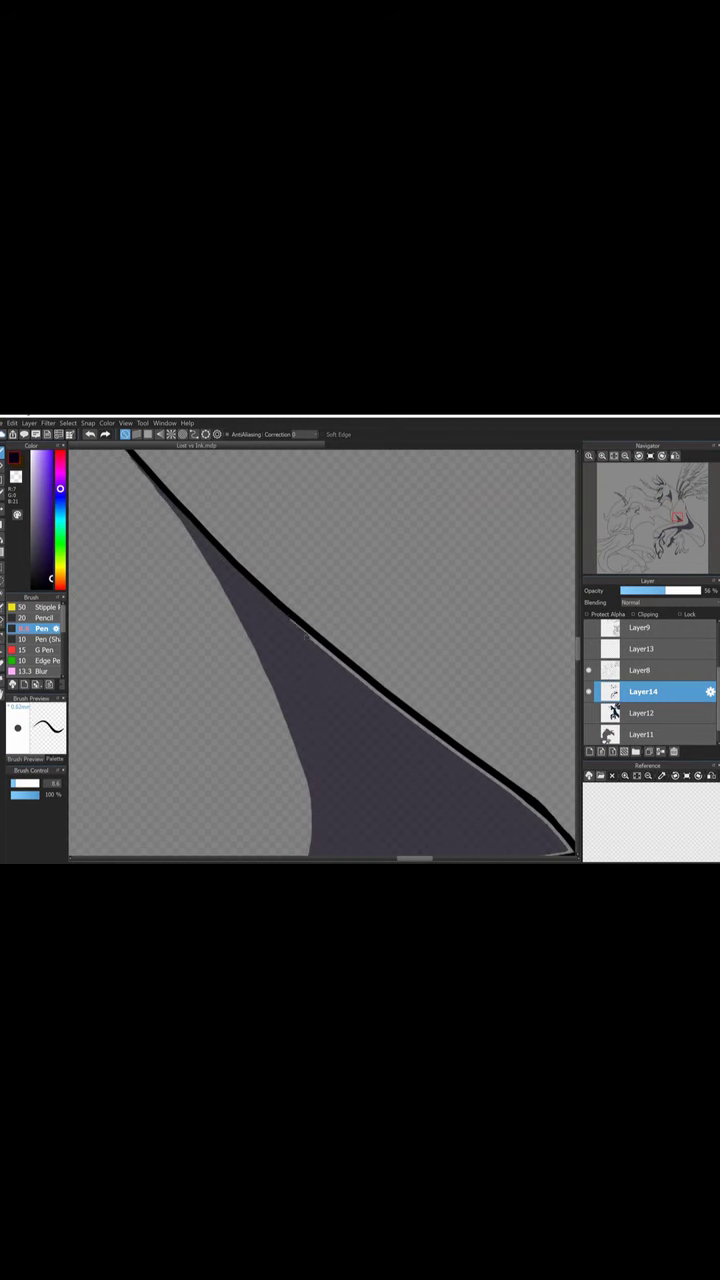
{"action": "scroll", "coordinate": [322, 650], "scroll_direction": "down", "scroll_amount": 3}
{"action": "left_click_drag", "start_coordinate": [250, 780], "coordinate": [575, 708]}
{"action": "left_click_drag", "start_coordinate": [371, 547], "coordinate": [570, 705]}
Fill the unshaded gaps along the lower edge of the narrow leg shadow, down to the rounded joint.
{"action": "scroll", "coordinate": [322, 650], "scroll_direction": "down", "scroll_amount": 6}
{"action": "scroll", "coordinate": [322, 650], "scroll_direction": "down", "scroll_amount": 3}
{"action": "mouse_move", "coordinate": [458, 583]}
{"action": "left_mouse_down"}
{"action": "mouse_move", "coordinate": [238, 747]}
{"action": "mouse_move", "coordinate": [199, 840]}
{"action": "left_mouse_up"}
{"action": "scroll", "coordinate": [322, 650], "scroll_direction": "down", "scroll_amount": 3}
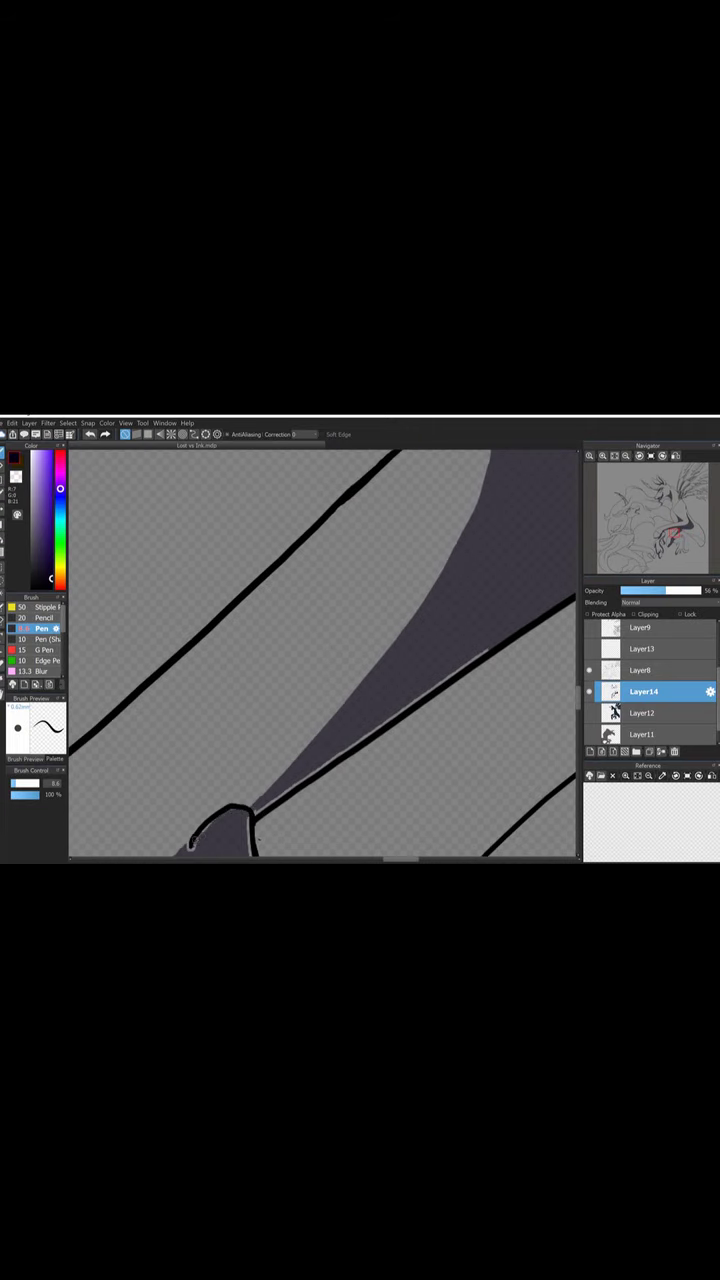
{"action": "left_click_drag", "start_coordinate": [489, 648], "coordinate": [253, 817]}
{"action": "scroll", "coordinate": [322, 650], "scroll_direction": "down", "scroll_amount": 5}
{"action": "left_click_drag", "start_coordinate": [278, 568], "coordinate": [299, 649]}
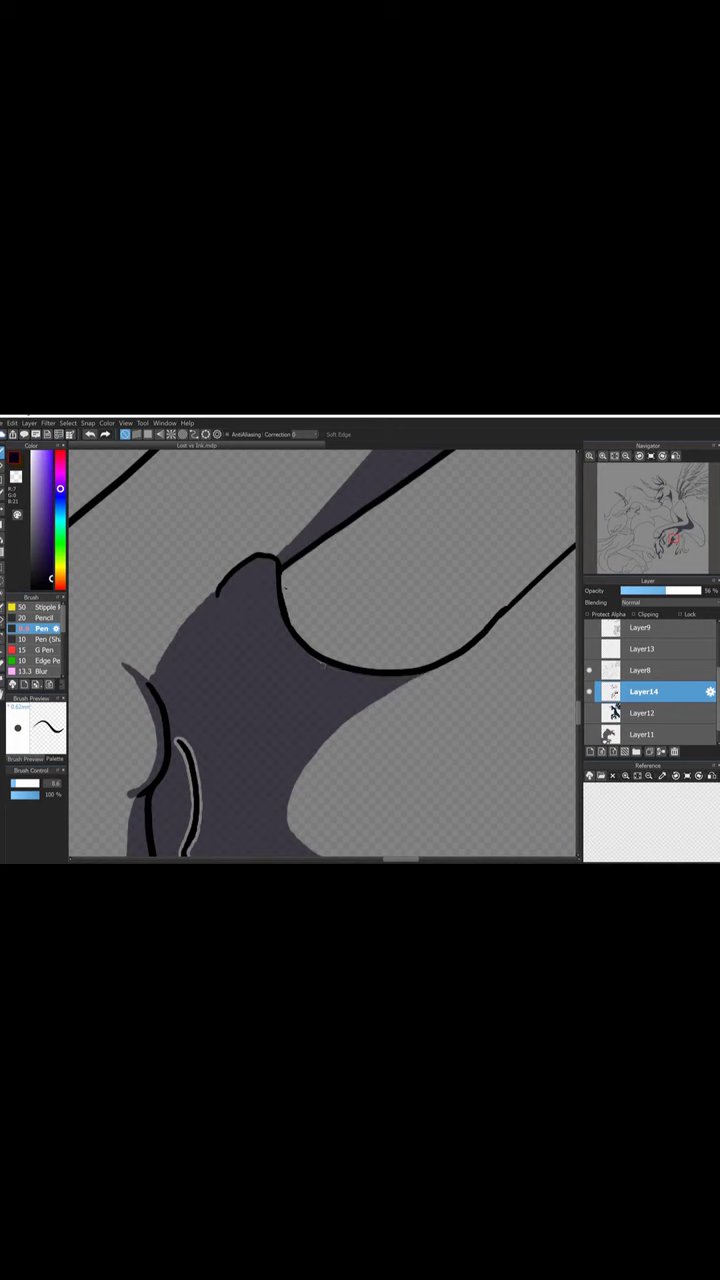
Cover the light gaps around the inner crease line and along the edge of the long pointed section below the joint.
{"action": "scroll", "coordinate": [394, 678], "scroll_direction": "down", "scroll_amount": 5}
{"action": "mouse_move", "coordinate": [500, 635]}
{"action": "left_mouse_down"}
{"action": "mouse_move", "coordinate": [462, 735]}
{"action": "mouse_move", "coordinate": [428, 772]}
{"action": "left_mouse_up"}
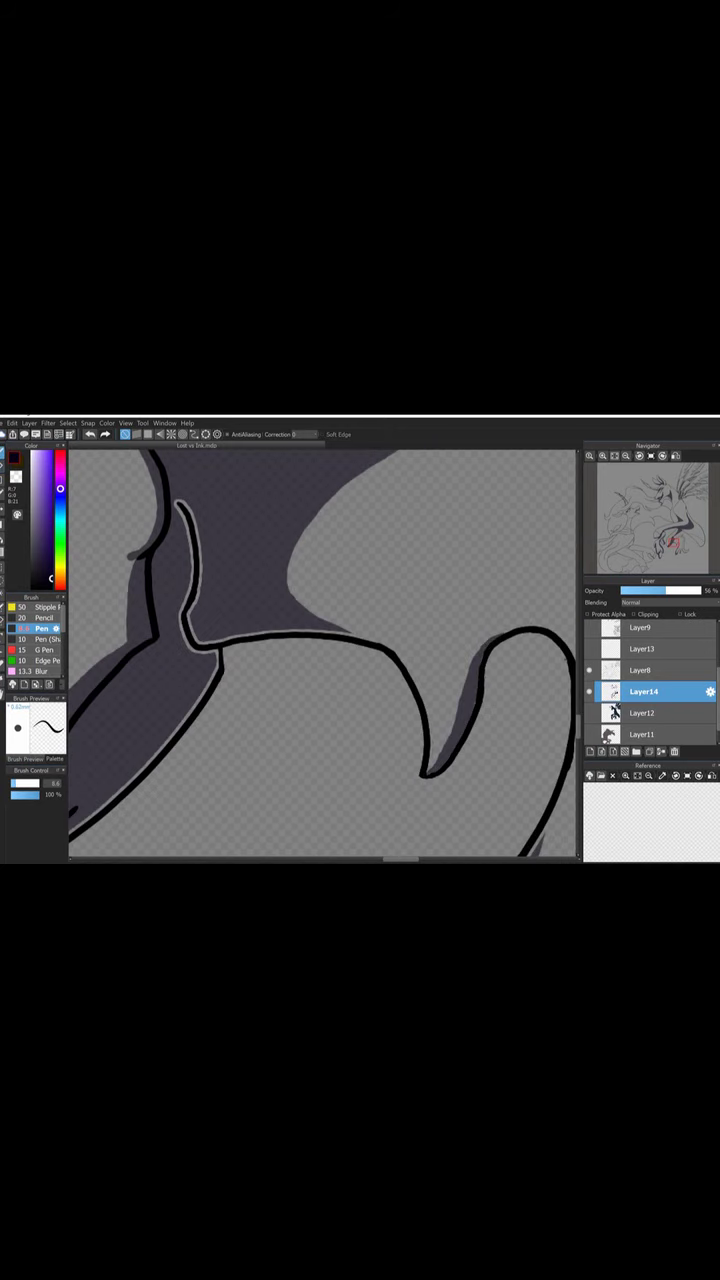
{"action": "left_click_drag", "start_coordinate": [178, 516], "coordinate": [207, 655]}
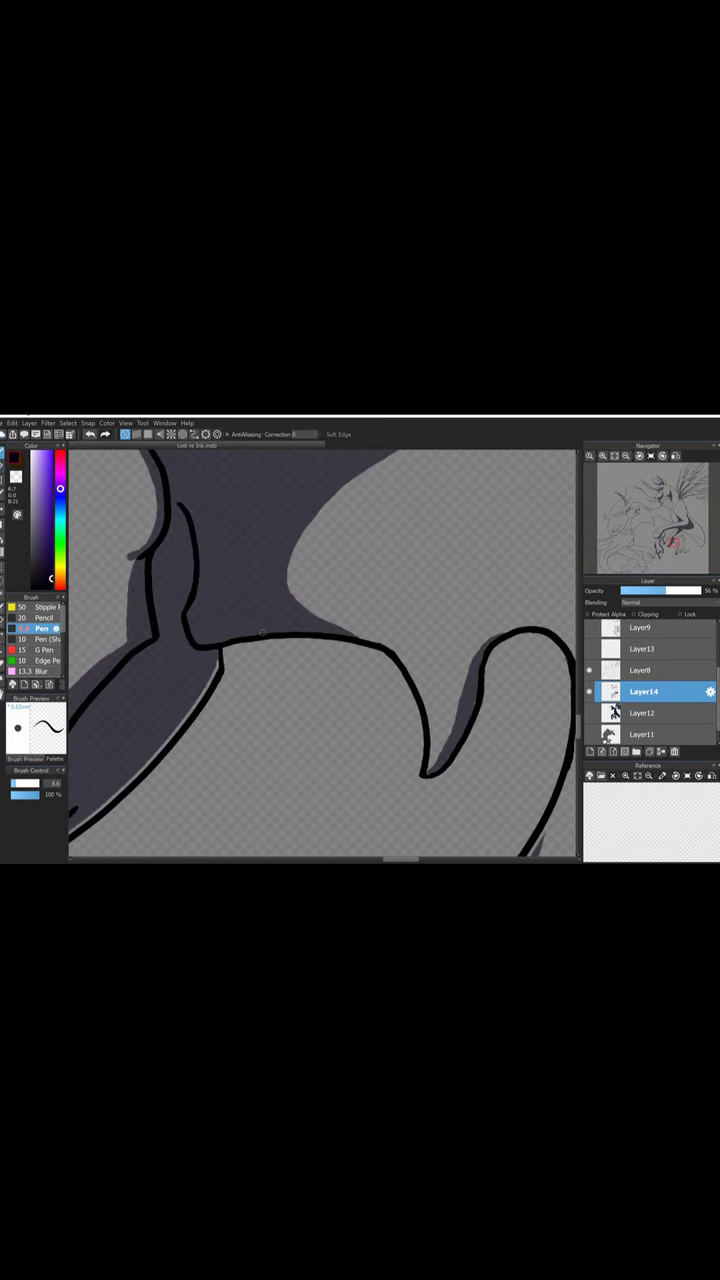
{"action": "scroll", "coordinate": [235, 636], "scroll_direction": "down", "scroll_amount": 5}
{"action": "mouse_move", "coordinate": [268, 772]}
{"action": "left_mouse_down"}
{"action": "mouse_move", "coordinate": [275, 760]}
{"action": "mouse_move", "coordinate": [435, 672]}
{"action": "mouse_move", "coordinate": [480, 600]}
{"action": "left_mouse_up"}
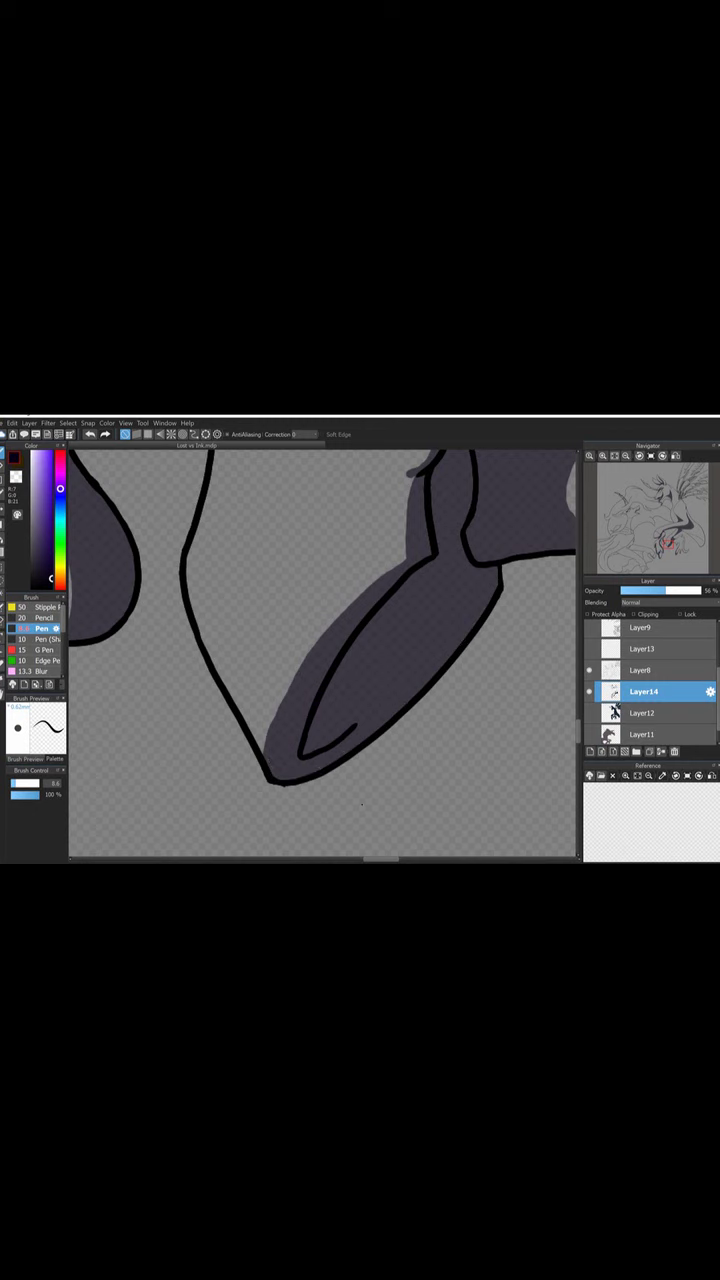
Shade the small curled tip of the flame-like leg shape and flood-fill the rest of the shape with the shading colour.
{"action": "scroll", "coordinate": [362, 803], "scroll_direction": "up", "scroll_amount": 5}
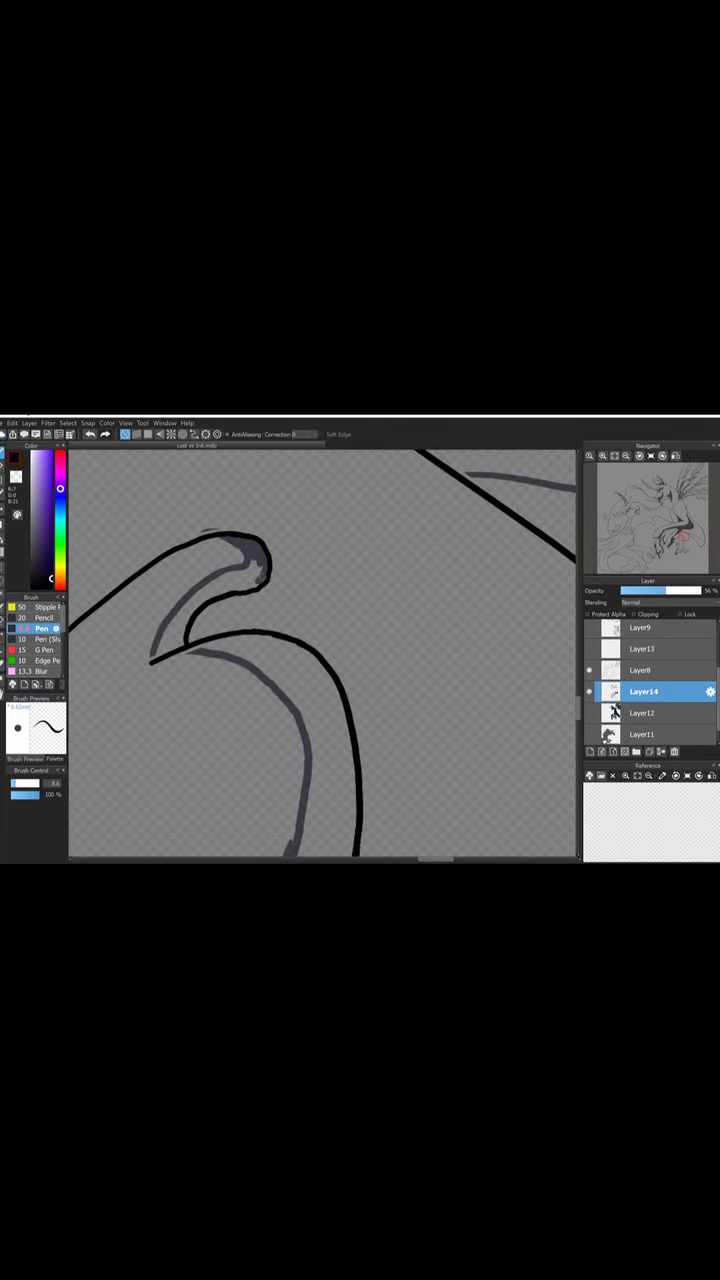
{"action": "left_click_drag", "start_coordinate": [182, 636], "coordinate": [240, 573]}
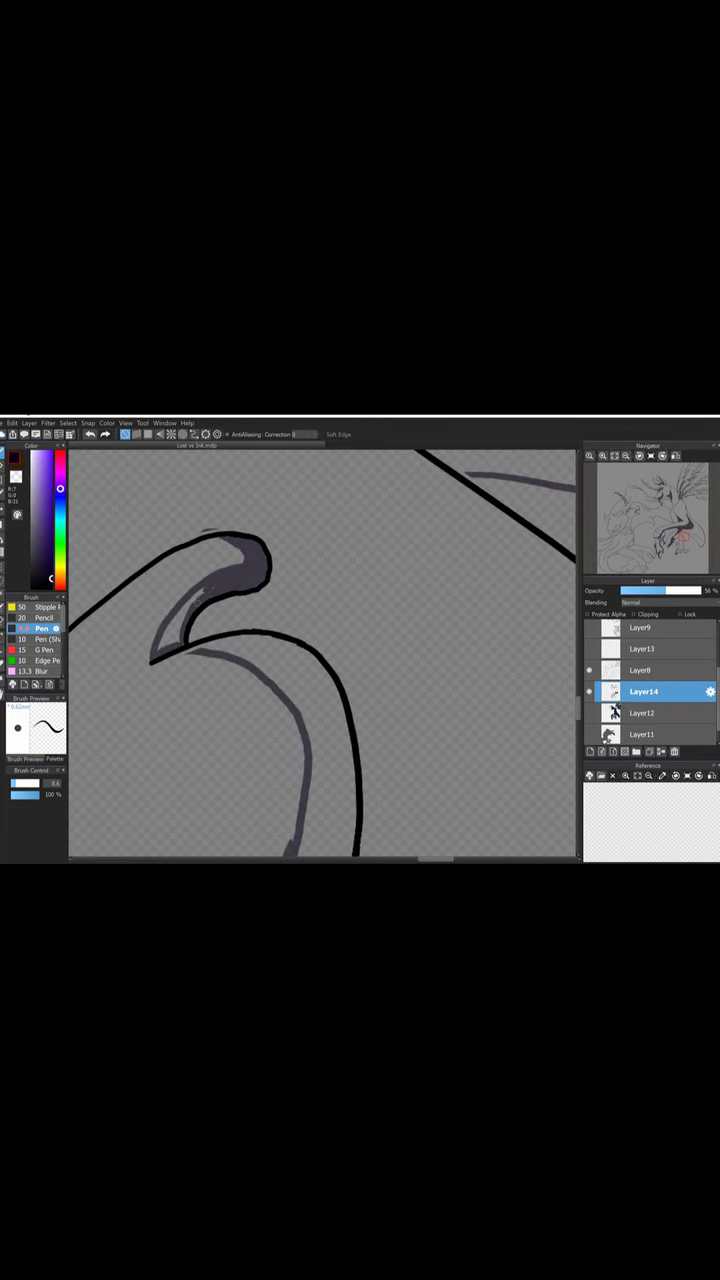
{"action": "scroll", "coordinate": [447, 596], "scroll_direction": "down", "scroll_amount": 5}
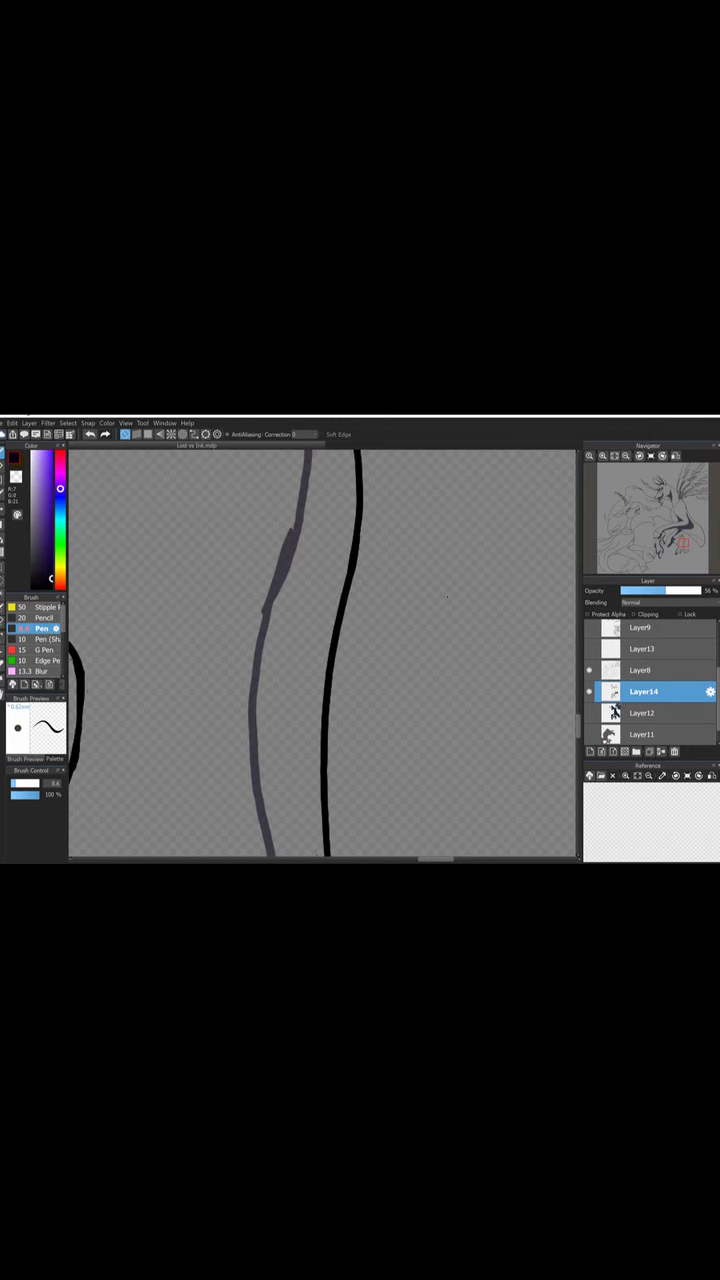
{"action": "key", "text": "g"}
{"action": "left_click", "coordinate": [276, 589]}
{"action": "scroll", "coordinate": [573, 603], "scroll_direction": "down", "scroll_amount": 5}
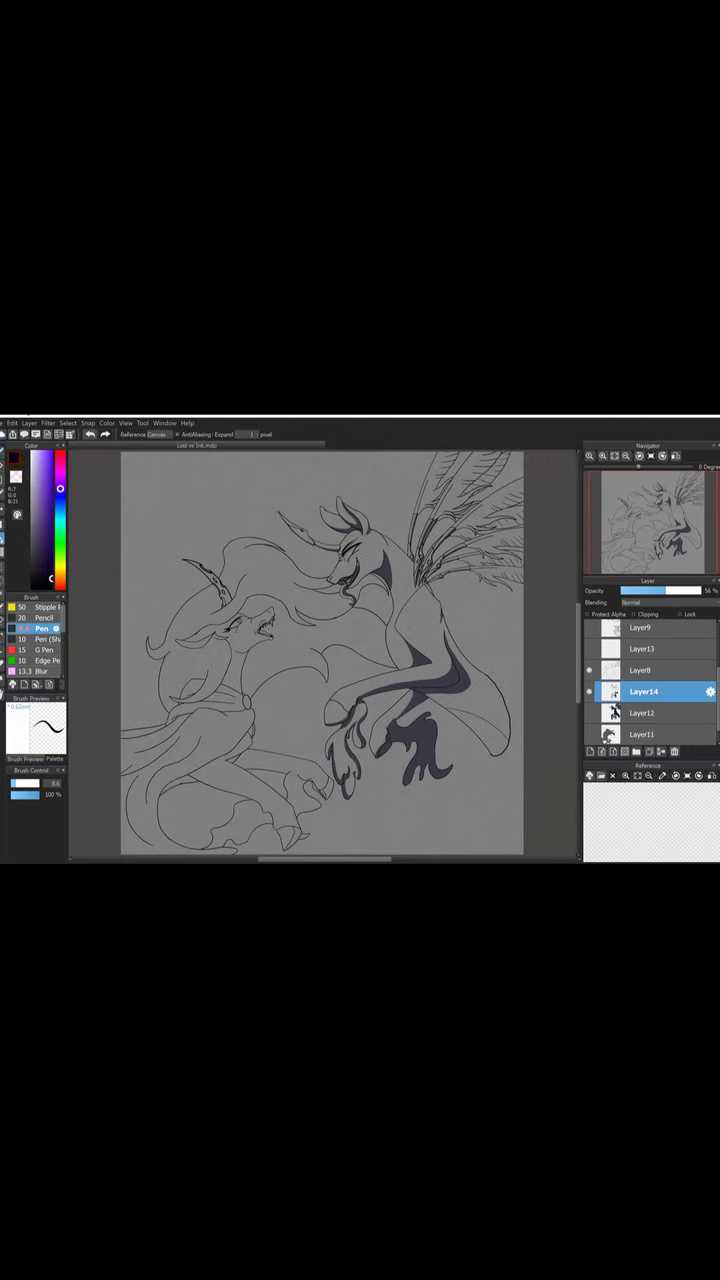
Outline the shadow across the winged creature's hindquarters and flood-fill it with the shading colour.
{"action": "scroll", "coordinate": [573, 603], "scroll_direction": "up", "scroll_amount": 8}
{"action": "key", "text": "b"}
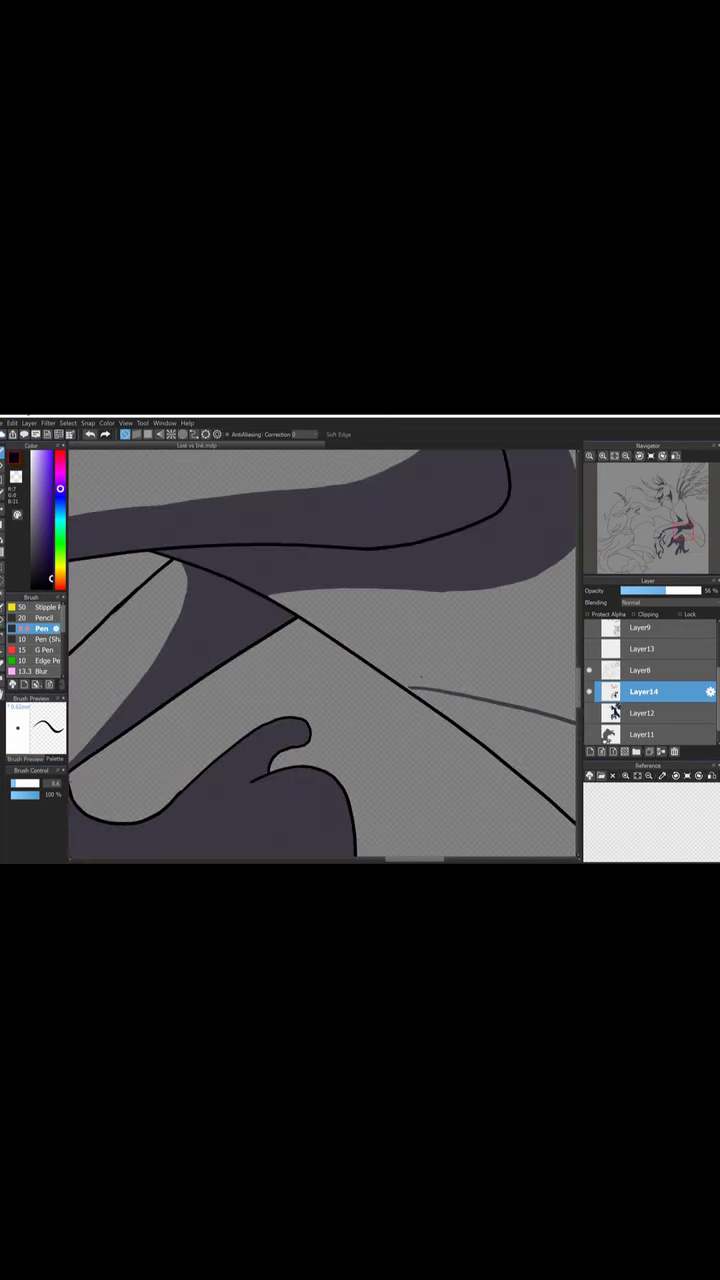
{"action": "scroll", "coordinate": [317, 509], "scroll_direction": "down", "scroll_amount": 2}
{"action": "key", "text": "g"}
{"action": "left_click", "coordinate": [317, 509]}
{"action": "key", "text": "b"}
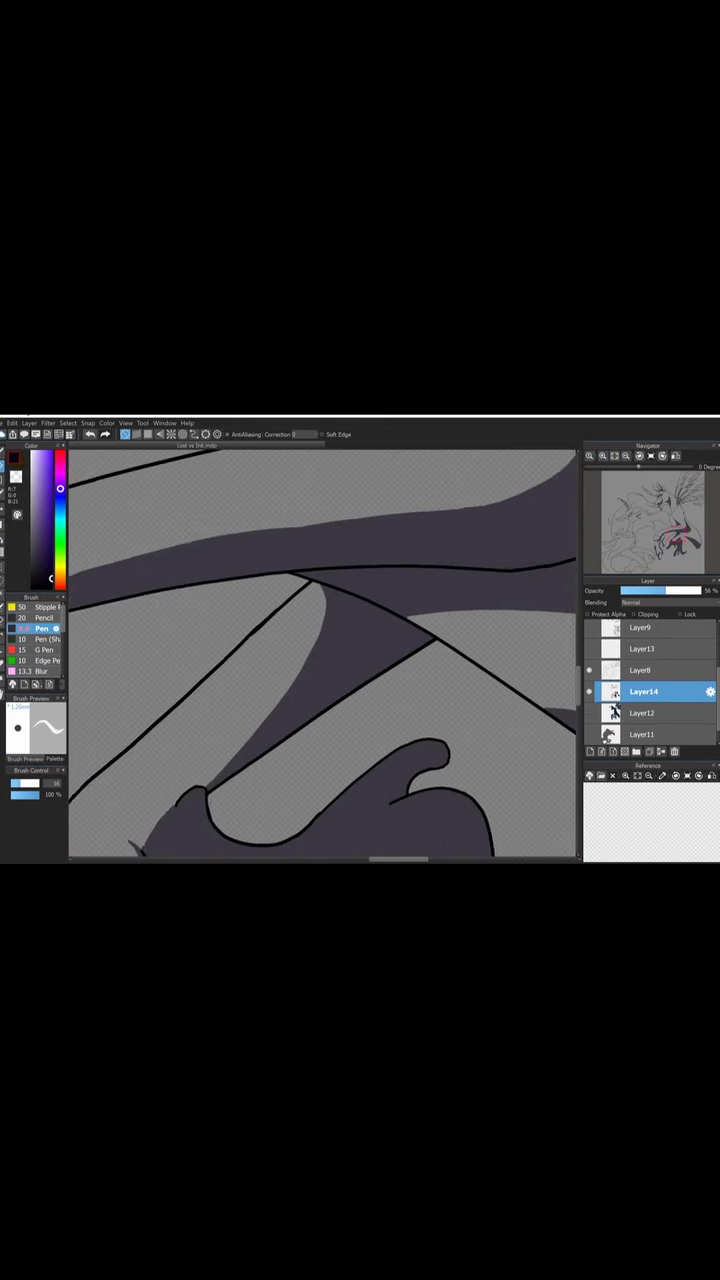
{"action": "left_click", "coordinate": [614, 456]}
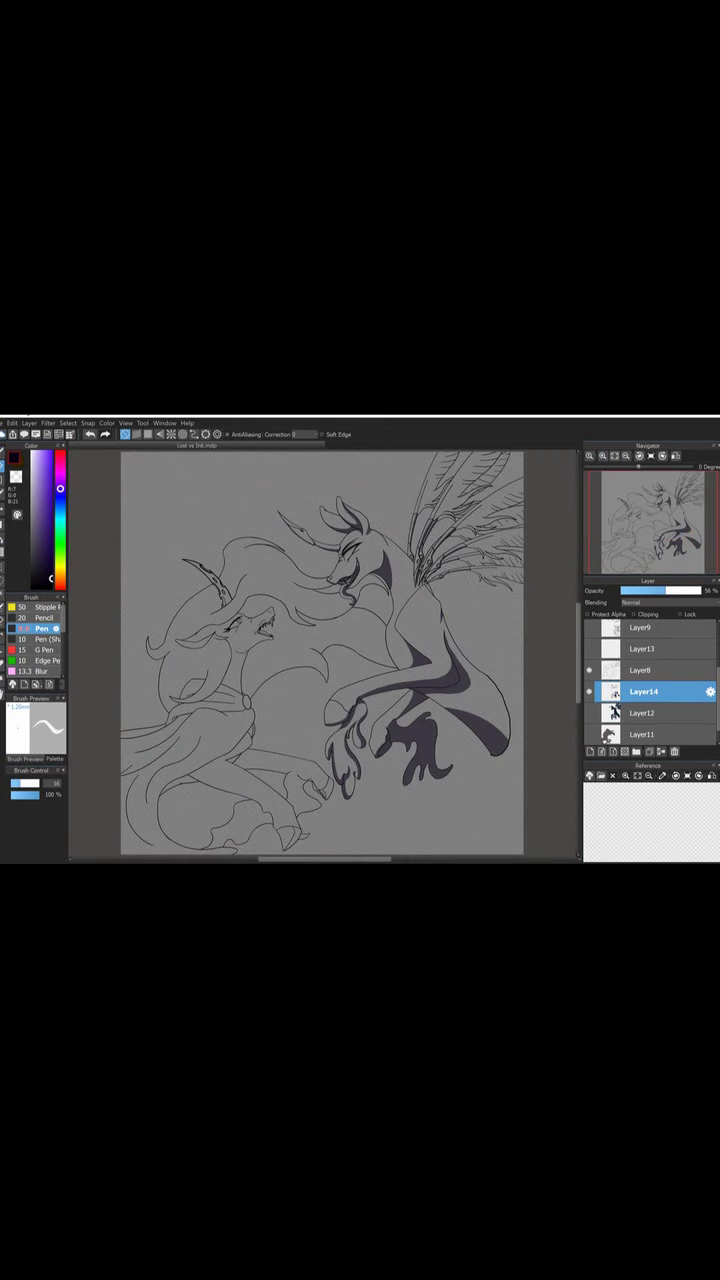
Flood-fill the mane area behind the second creature's open jaw and neck, including its curving strand shadows.
{"action": "scroll", "coordinate": [317, 650], "scroll_direction": "up", "scroll_amount": 3}
{"action": "left_click", "coordinate": [250, 640]}
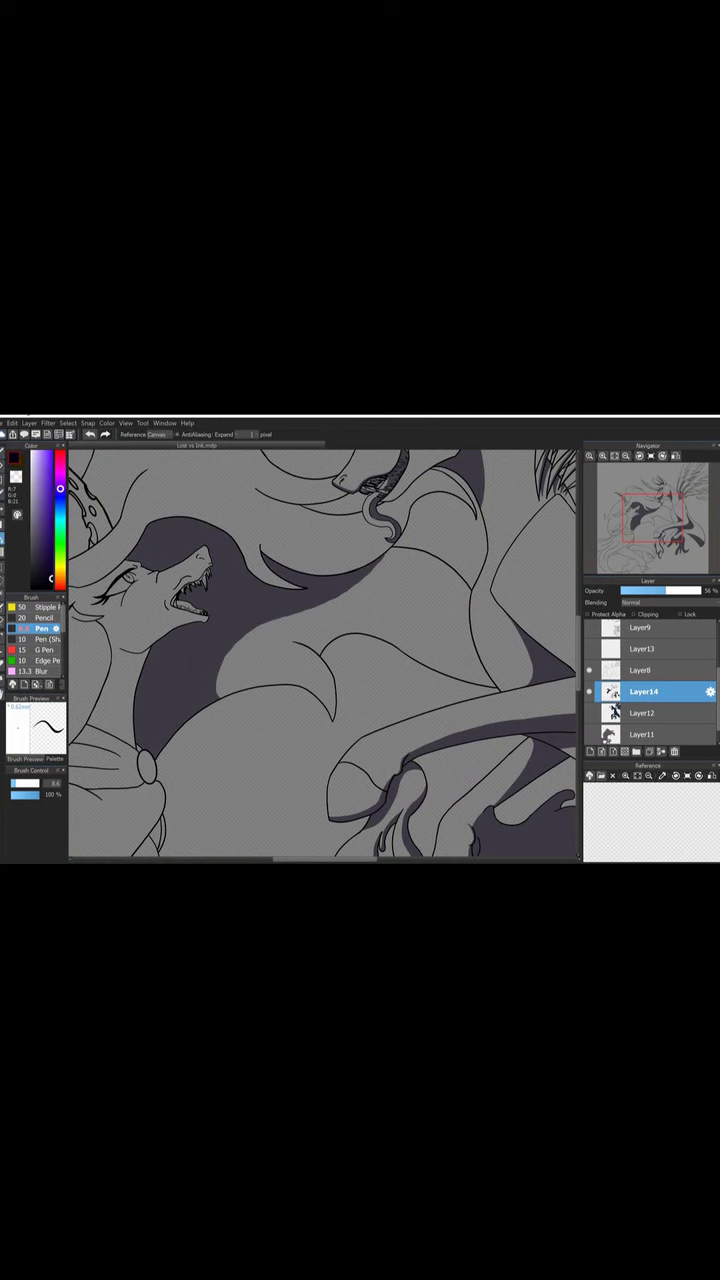
{"action": "scroll", "coordinate": [320, 650], "scroll_direction": "up", "scroll_amount": 3}
{"action": "left_click", "coordinate": [388, 640]}
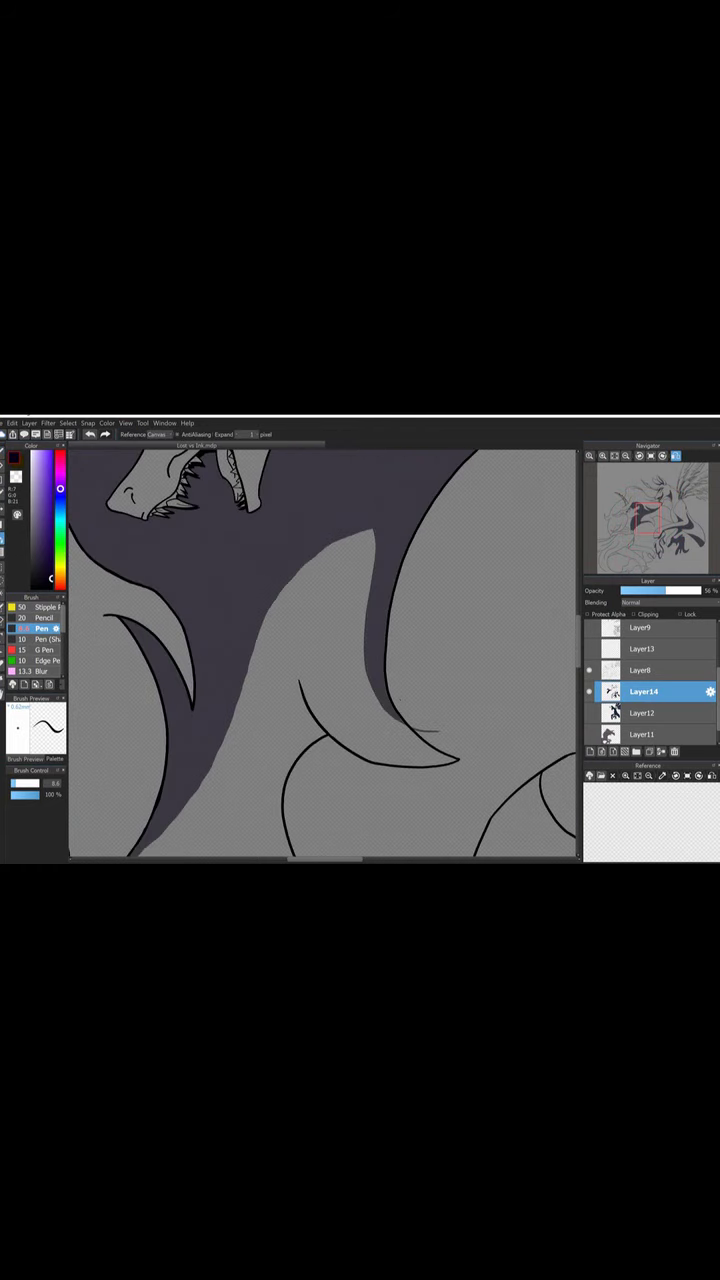
{"action": "scroll", "coordinate": [448, 735], "scroll_direction": "down", "scroll_amount": 3}
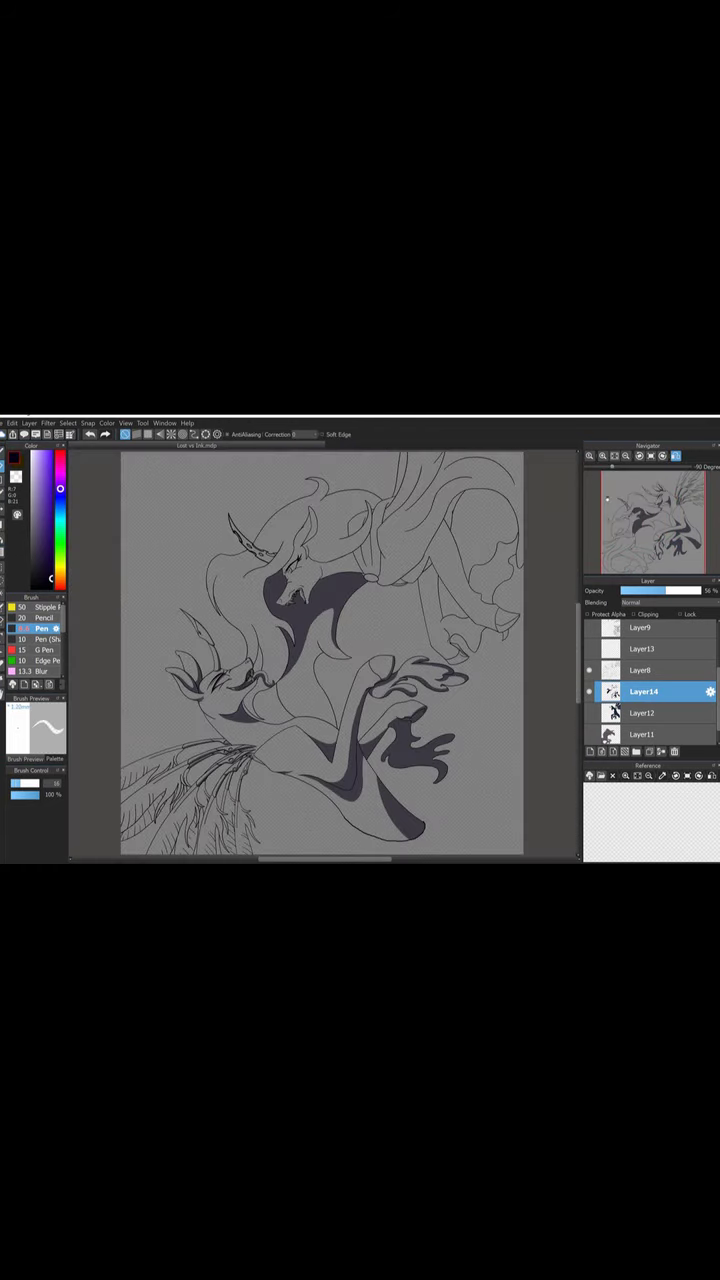
Outline and fill a shadow band along the curved mane edge between the pointed strand and the foreleg.
{"action": "scroll", "coordinate": [345, 617], "scroll_direction": "up", "scroll_amount": 3}
{"action": "key", "text": "bracketleft"}
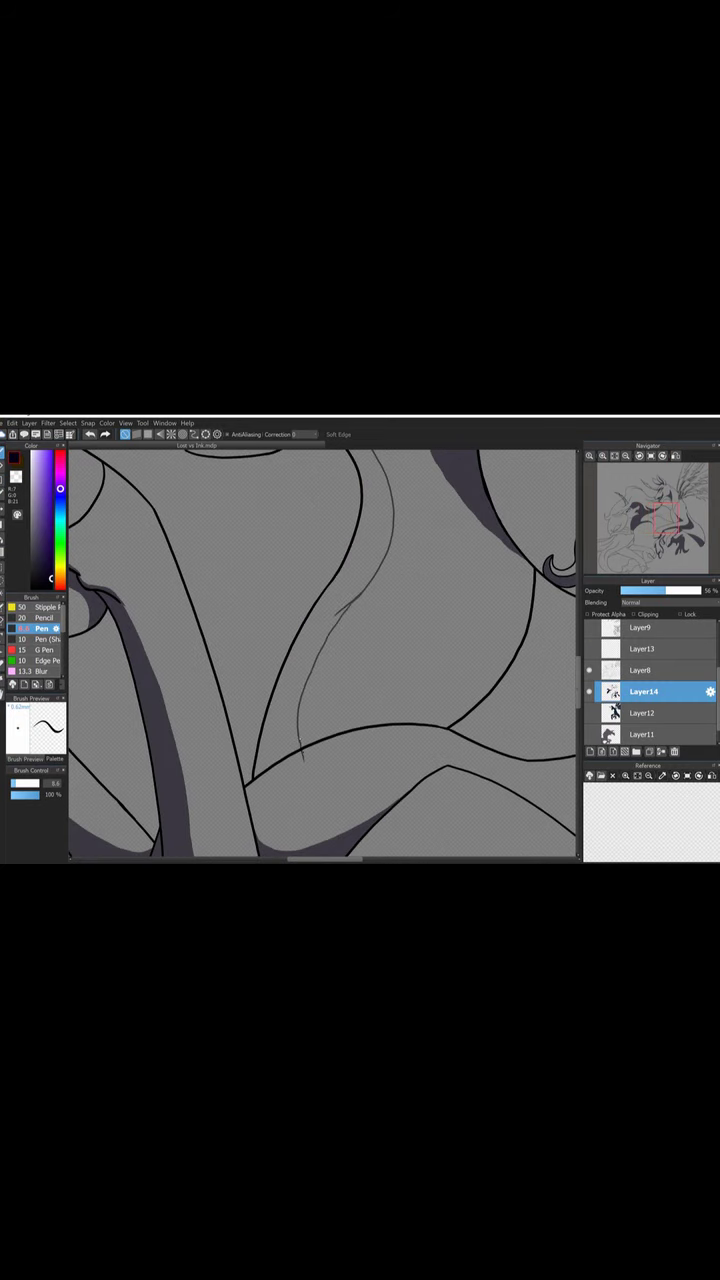
{"action": "left_click", "coordinate": [303, 757]}
{"action": "key", "text": "bracketright"}
{"action": "scroll", "coordinate": [322, 653], "scroll_direction": "left", "scroll_amount": 5}
{"action": "key", "text": "bracketleft"}
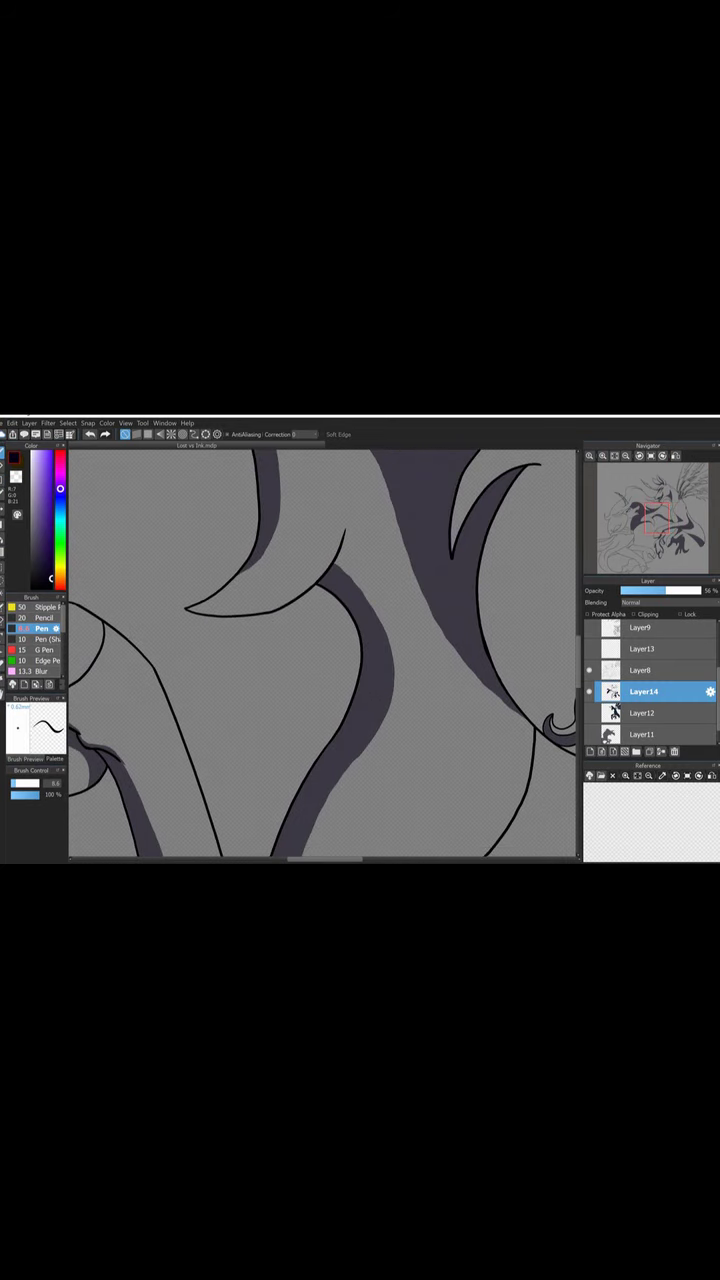
{"action": "scroll", "coordinate": [322, 653], "scroll_direction": "down", "scroll_amount": 2}
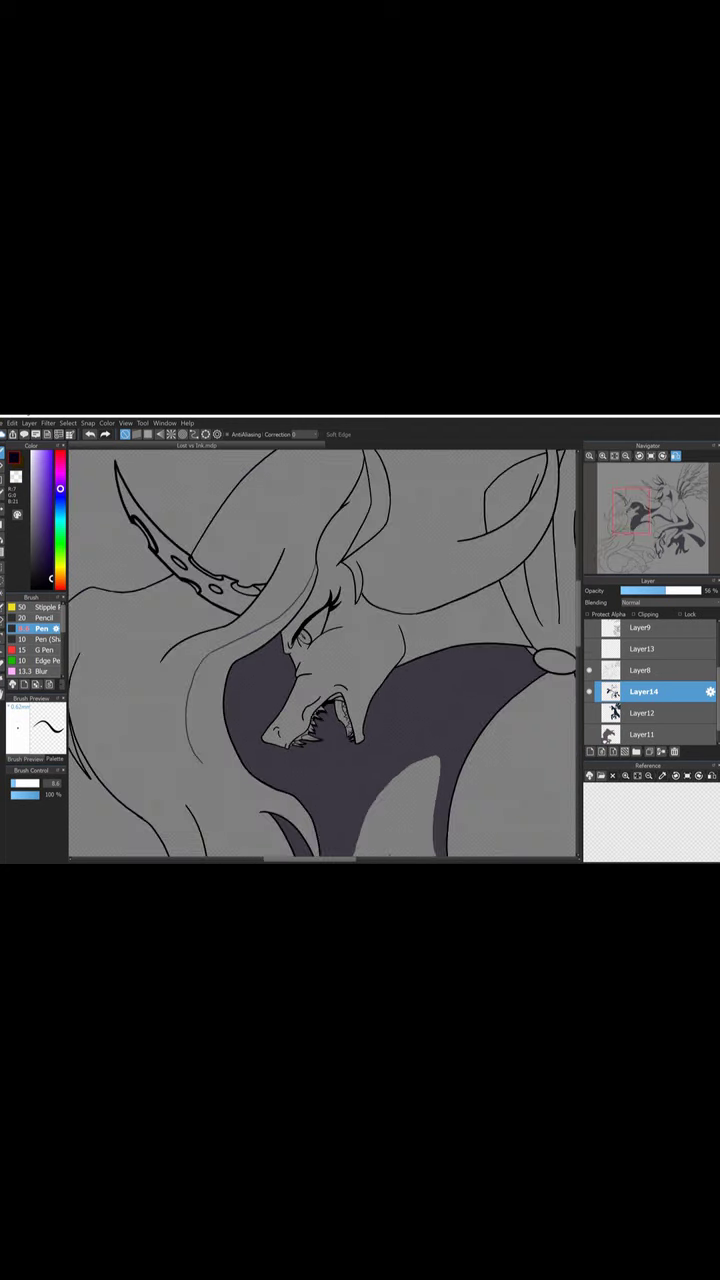
Outline and fill a wide shadow band on the mane lock that frames the second creature's face.
{"action": "scroll", "coordinate": [322, 653], "scroll_direction": "down", "scroll_amount": 3}
{"action": "scroll", "coordinate": [322, 653], "scroll_direction": "up", "scroll_amount": 3}
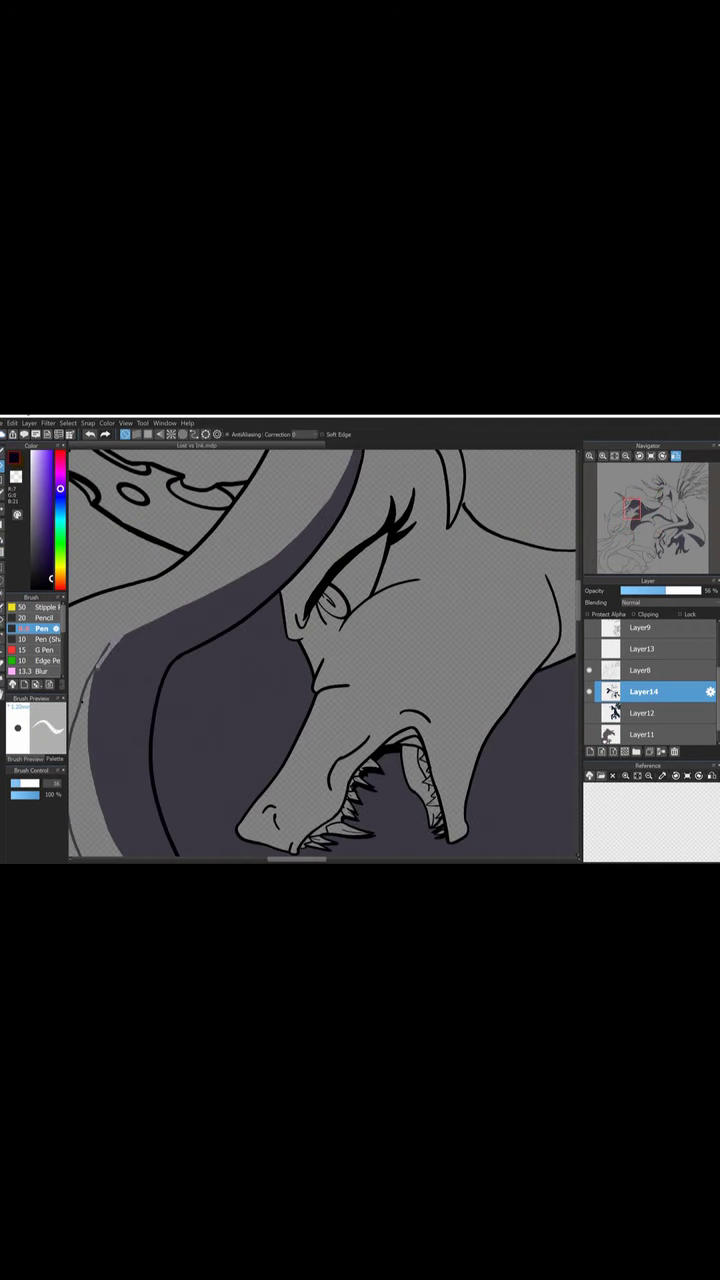
{"action": "key", "text": "bracketright"}
{"action": "scroll", "coordinate": [322, 653], "scroll_direction": "down", "scroll_amount": 5}
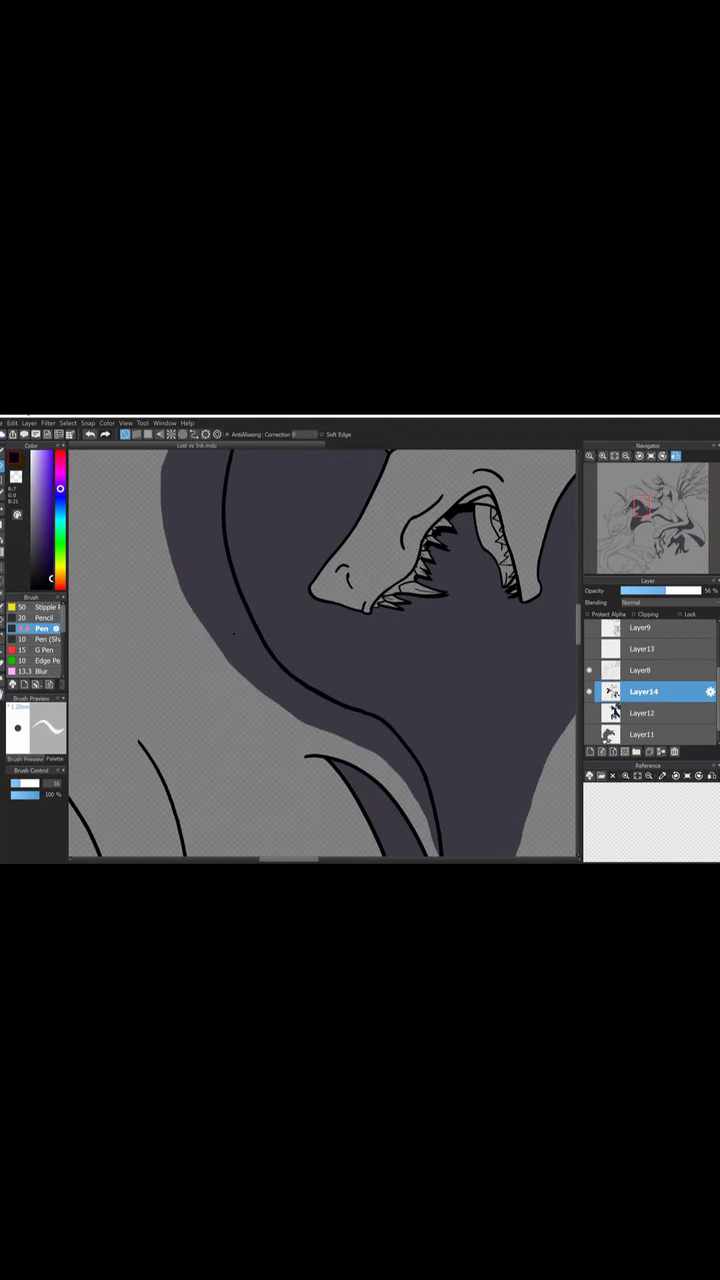
Shade the mane strand beneath the curled tongue and outline a shadow along the mane edge beside the tongue's tip.
{"action": "scroll", "coordinate": [322, 653], "scroll_direction": "right", "scroll_amount": 5}
{"action": "scroll", "coordinate": [322, 653], "scroll_direction": "down", "scroll_amount": 5}
{"action": "scroll", "coordinate": [322, 653], "scroll_direction": "down", "scroll_amount": 5}
{"action": "key", "text": "bracketleft"}
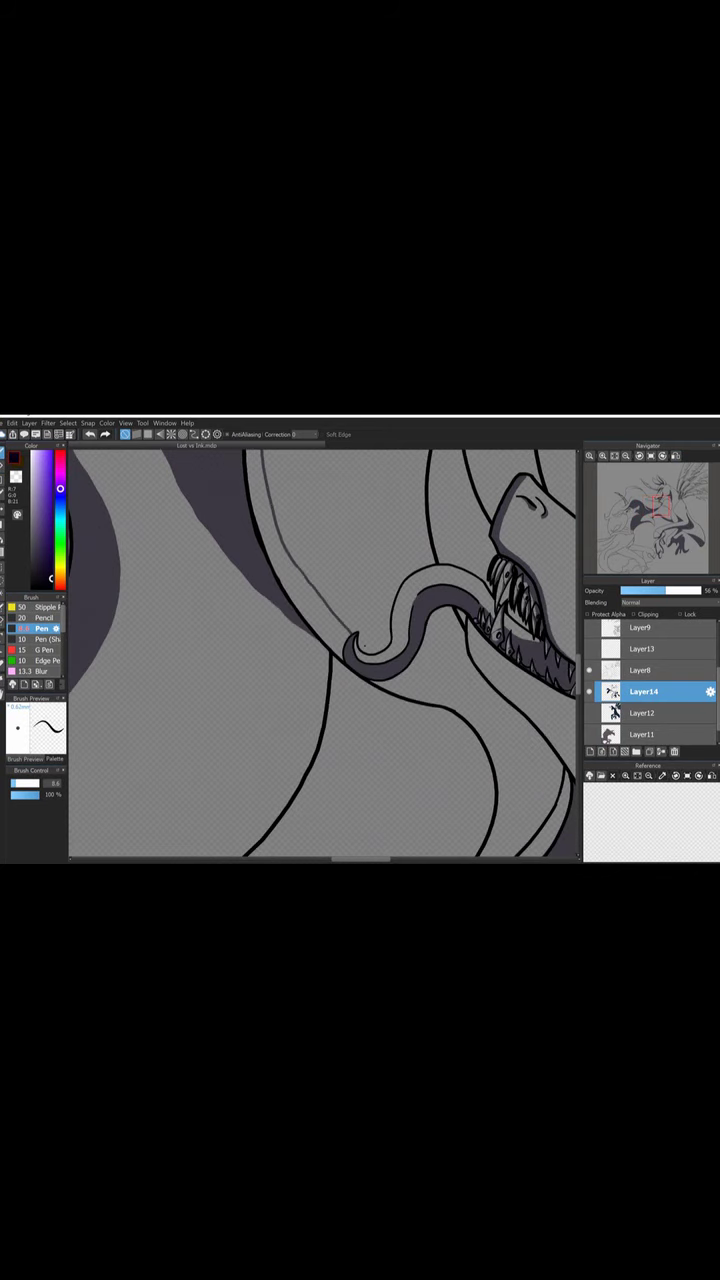
{"action": "scroll", "coordinate": [322, 653], "scroll_direction": "right", "scroll_amount": 5}
{"action": "scroll", "coordinate": [322, 653], "scroll_direction": "down", "scroll_amount": 5}
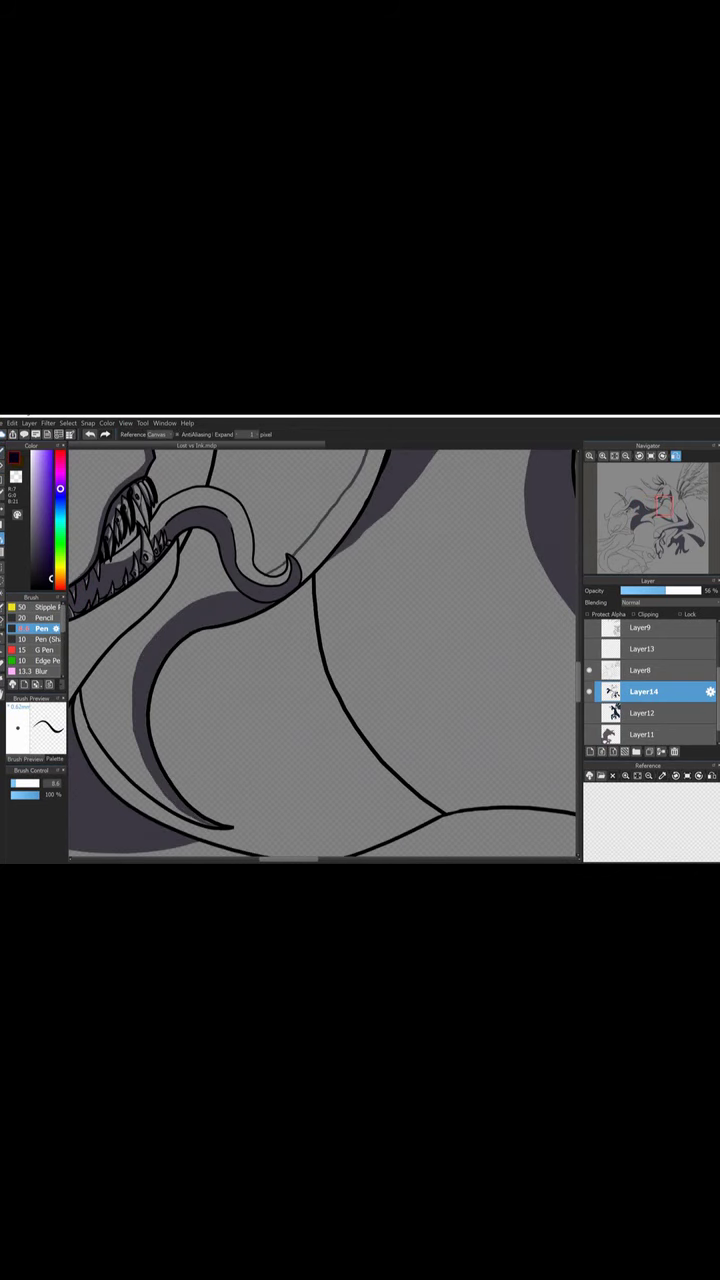
{"action": "key", "text": "bracketright"}
{"action": "key", "text": "ctrl+0"}
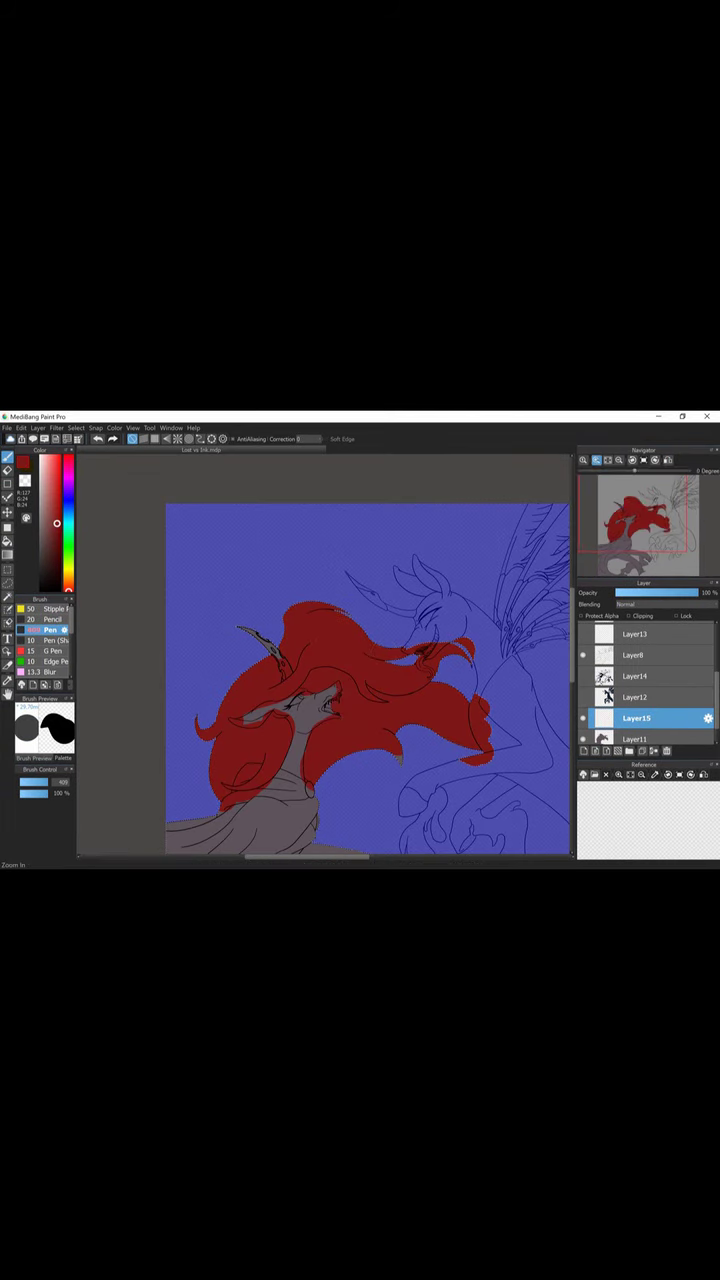
Erase the red colour on Layer15 from inside the second creature's notched horn down to the hairline.
{"action": "key", "text": "ctrl+plus"}
{"action": "key", "text": "ctrl+plus"}
{"action": "scroll", "coordinate": [325, 655], "scroll_direction": "left", "scroll_amount": 5}
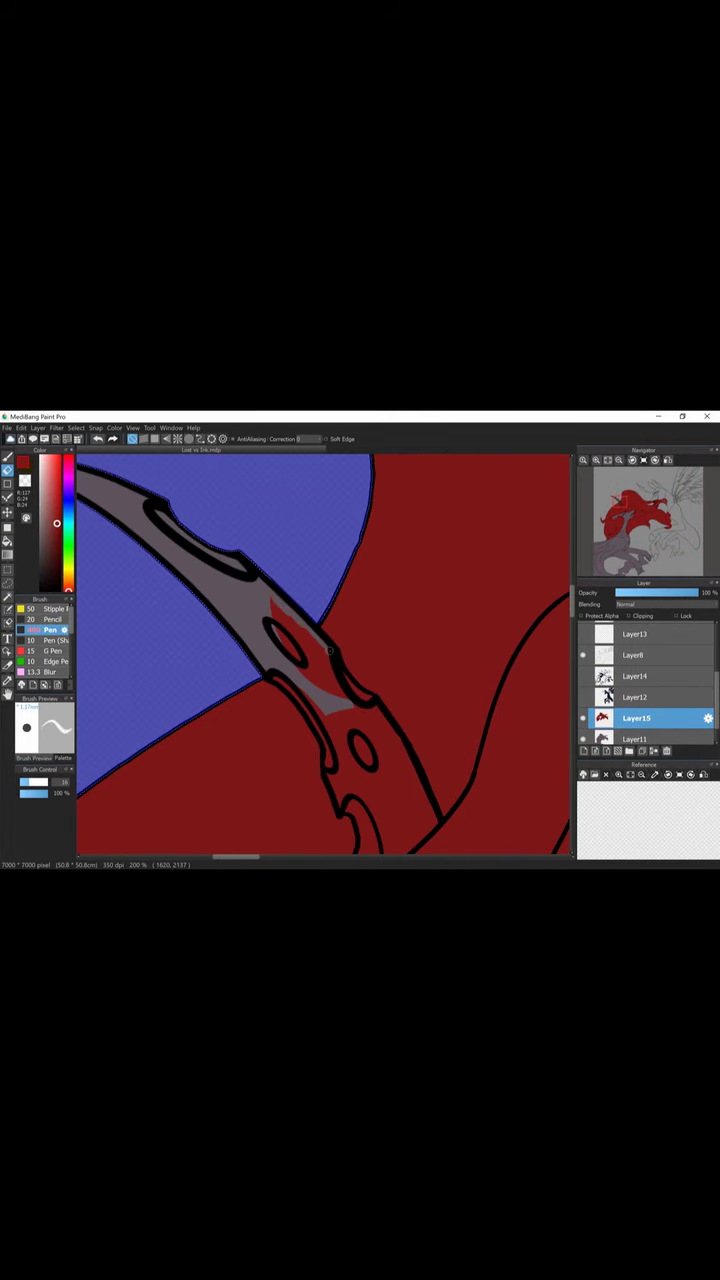
{"action": "scroll", "coordinate": [377, 716], "scroll_direction": "down", "scroll_amount": 3}
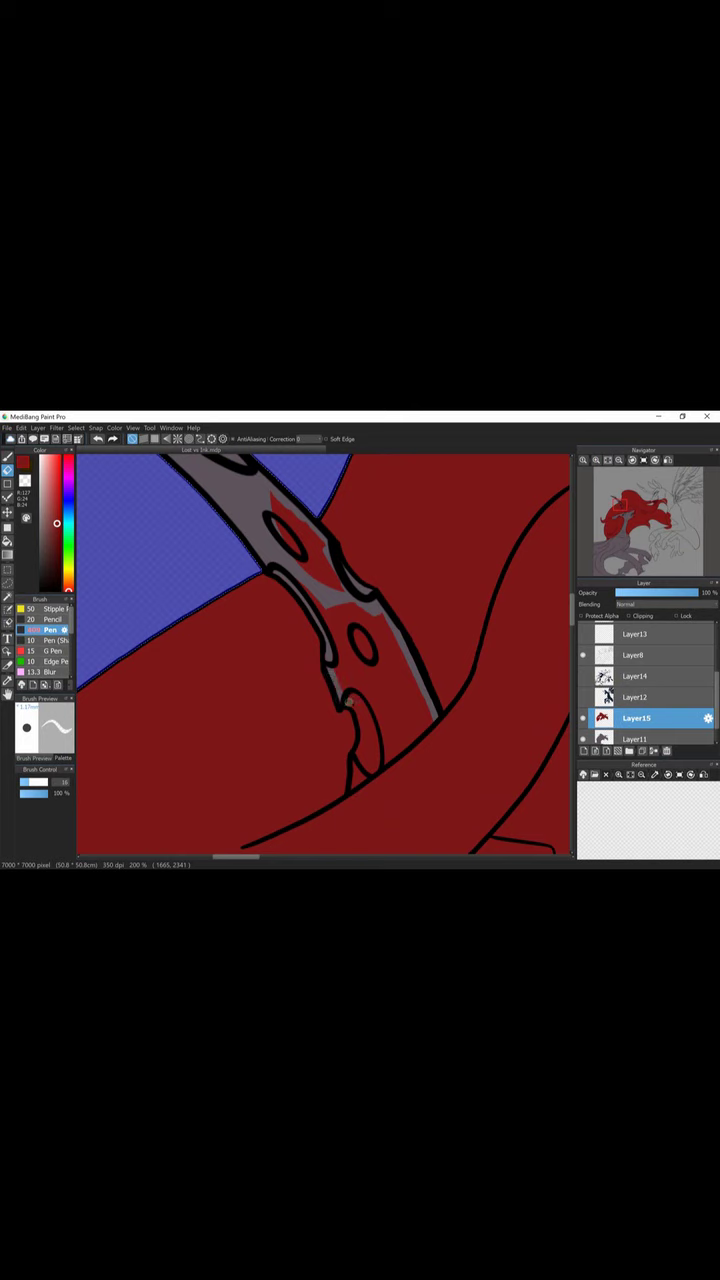
{"action": "mouse_move", "coordinate": [282, 480]}
{"action": "left_mouse_down"}
{"action": "mouse_move", "coordinate": [322, 600]}
{"action": "mouse_move", "coordinate": [400, 715]}
{"action": "mouse_move", "coordinate": [380, 662]}
{"action": "left_mouse_up"}
{"action": "key", "text": "bracketleft"}
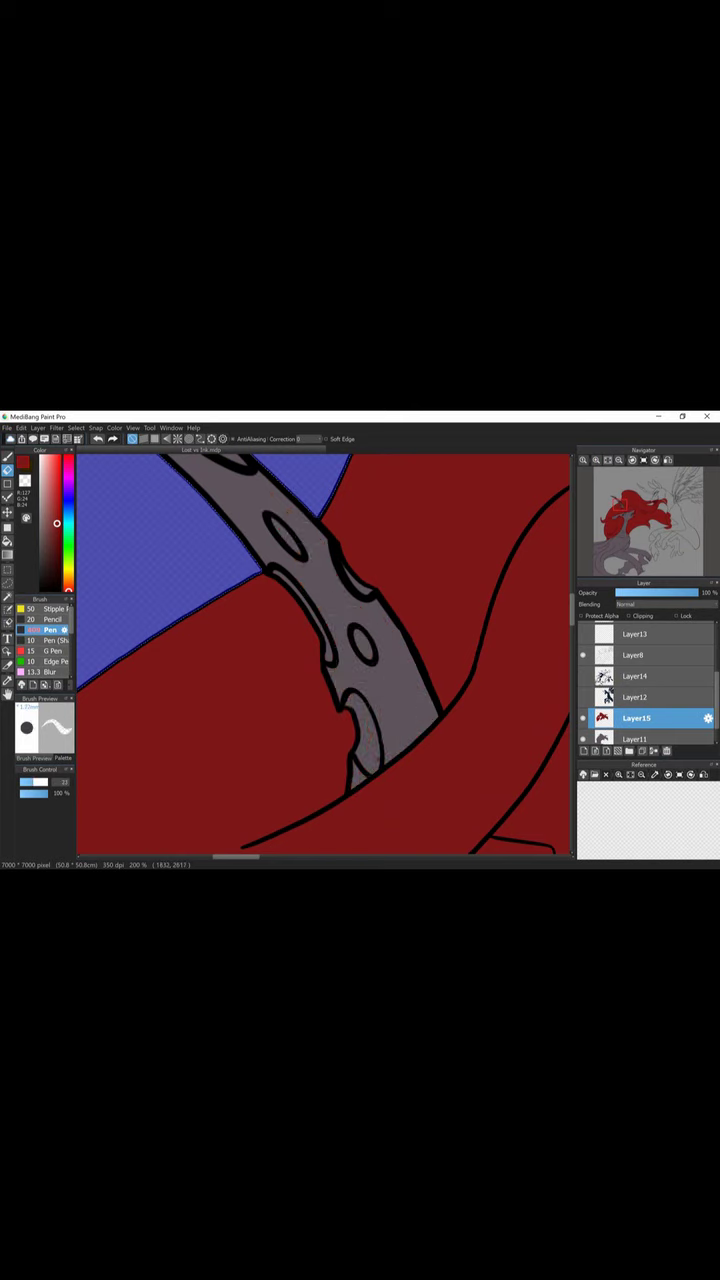
Erase the red from the second creature's ear, following its outline from the tip to the base.
{"action": "scroll", "coordinate": [407, 646], "scroll_direction": "down", "scroll_amount": 5}
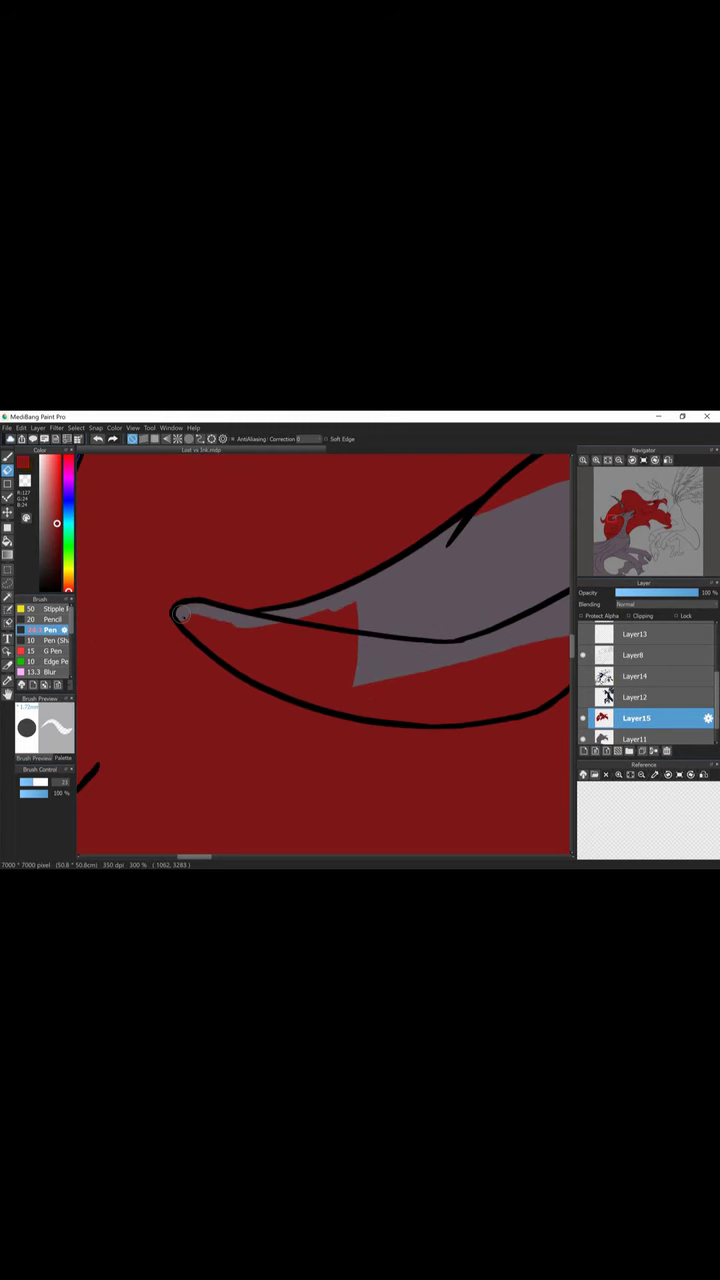
{"action": "mouse_move", "coordinate": [234, 660]}
{"action": "left_mouse_down"}
{"action": "mouse_move", "coordinate": [490, 712]}
{"action": "mouse_move", "coordinate": [304, 676]}
{"action": "mouse_move", "coordinate": [420, 520]}
{"action": "left_mouse_up"}
{"action": "scroll", "coordinate": [349, 614], "scroll_direction": "right", "scroll_amount": 5}
{"action": "left_click_drag", "start_coordinate": [150, 690], "coordinate": [258, 654]}
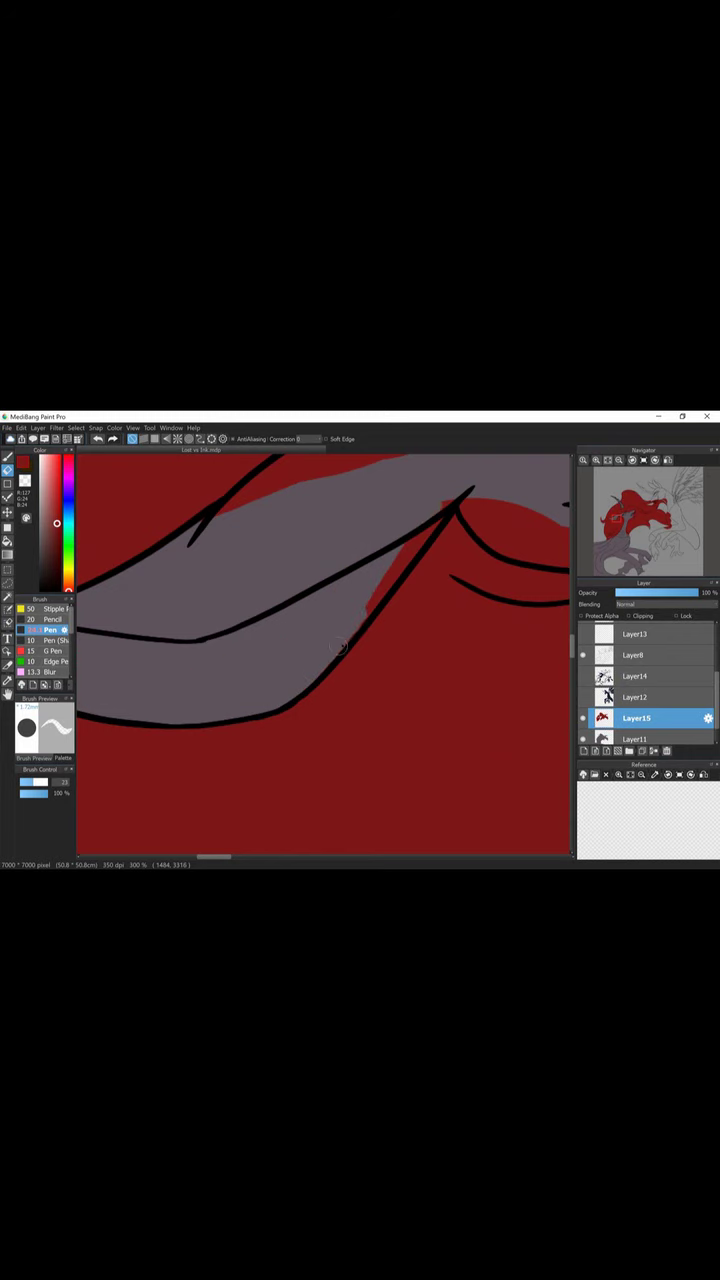
{"action": "scroll", "coordinate": [320, 640], "scroll_direction": "up", "scroll_amount": 2}
{"action": "mouse_move", "coordinate": [205, 620]}
{"action": "left_mouse_down"}
{"action": "mouse_move", "coordinate": [515, 515]}
{"action": "mouse_move", "coordinate": [230, 612]}
{"action": "left_mouse_up"}
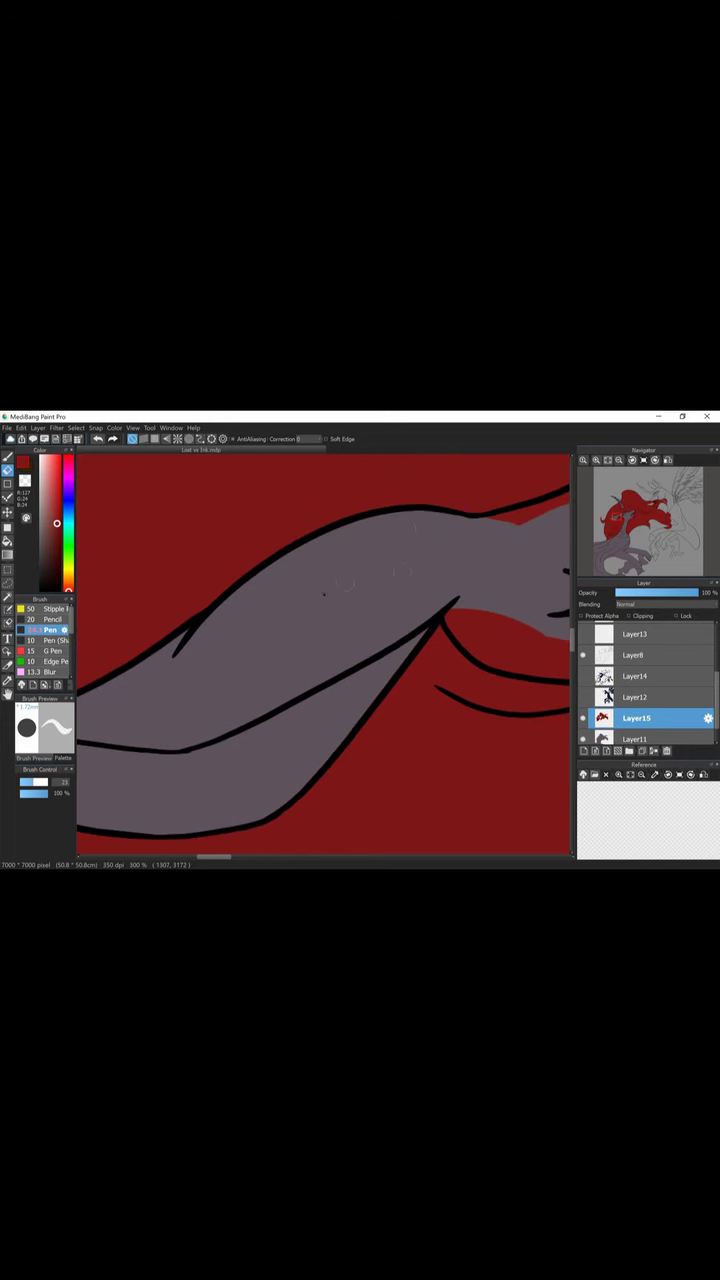
Erase the red from the second creature's face around the eye, along the cheek and at the top of the neck.
{"action": "scroll", "coordinate": [320, 640], "scroll_direction": "down", "scroll_amount": 4}
{"action": "scroll", "coordinate": [108, 604], "scroll_direction": "left", "scroll_amount": 1}
{"action": "mouse_move", "coordinate": [285, 658]}
{"action": "left_mouse_down"}
{"action": "mouse_move", "coordinate": [150, 612]}
{"action": "mouse_move", "coordinate": [270, 655]}
{"action": "mouse_move", "coordinate": [335, 600]}
{"action": "mouse_move", "coordinate": [385, 695]}
{"action": "mouse_move", "coordinate": [392, 802]}
{"action": "left_mouse_up"}
{"action": "scroll", "coordinate": [200, 640], "scroll_direction": "up", "scroll_amount": 3}
{"action": "scroll", "coordinate": [545, 548], "scroll_direction": "down", "scroll_amount": 5}
{"action": "scroll", "coordinate": [392, 800], "scroll_direction": "down", "scroll_amount": 3}
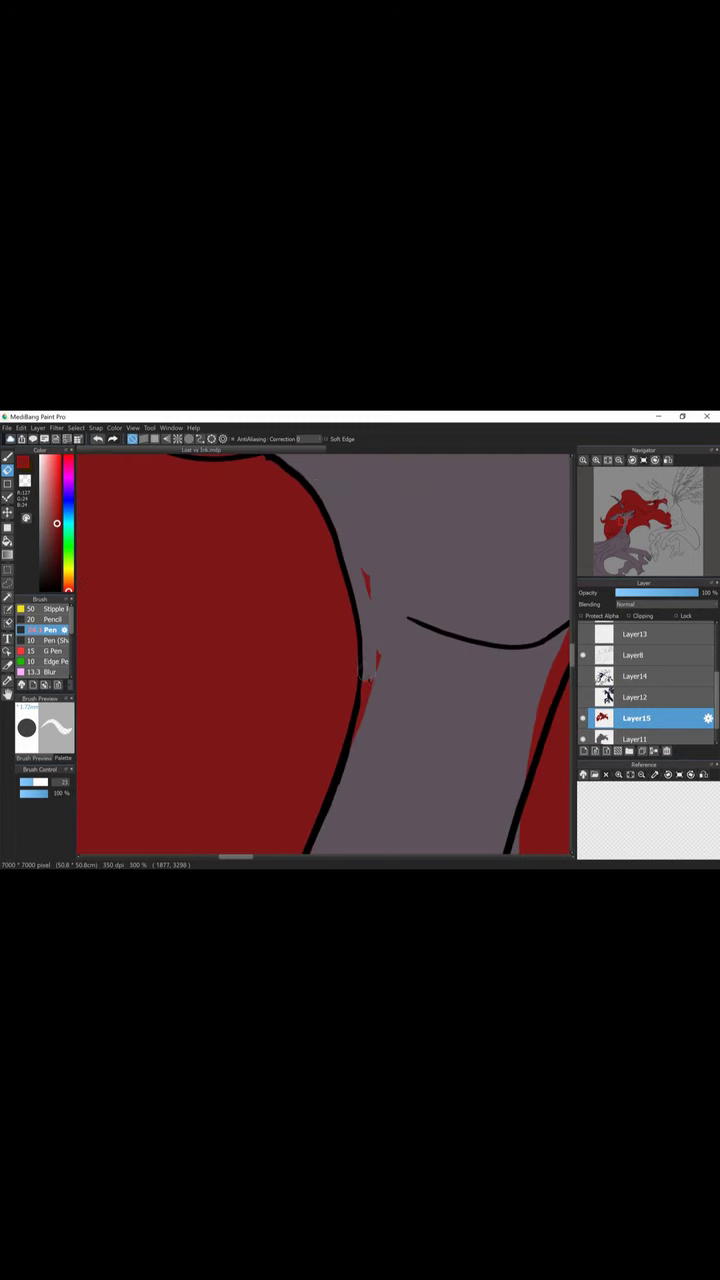
{"action": "scroll", "coordinate": [352, 662], "scroll_direction": "up", "scroll_amount": 5}
{"action": "key", "text": "b"}
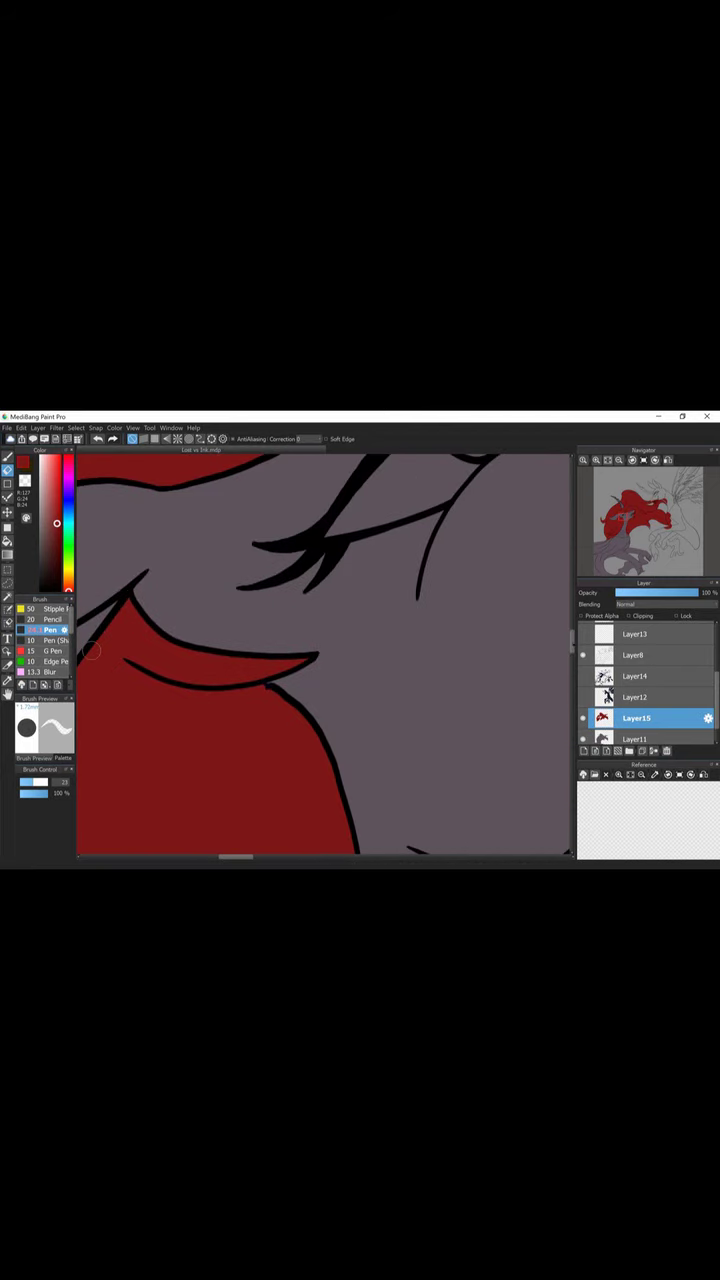
Erase the red on Layer15 from the second creature's neck, following its outlines down to the collar folds.
{"action": "scroll", "coordinate": [521, 513], "scroll_direction": "down", "scroll_amount": 3}
{"action": "scroll", "coordinate": [521, 513], "scroll_direction": "down", "scroll_amount": 3}
{"action": "left_click_drag", "start_coordinate": [490, 550], "coordinate": [475, 850]}
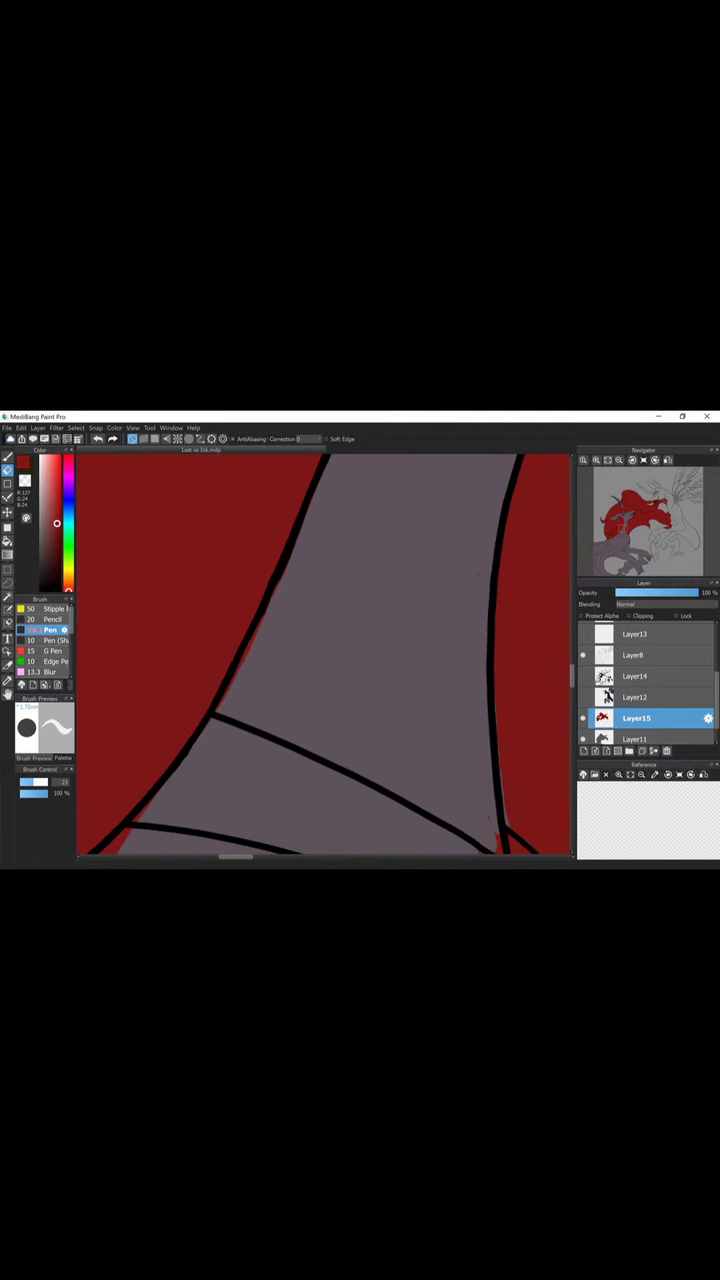
{"action": "scroll", "coordinate": [564, 716], "scroll_direction": "down", "scroll_amount": 2}
{"action": "scroll", "coordinate": [564, 716], "scroll_direction": "down", "scroll_amount": 1}
{"action": "key", "text": "e"}
{"action": "scroll", "coordinate": [513, 651], "scroll_direction": "up", "scroll_amount": 3}
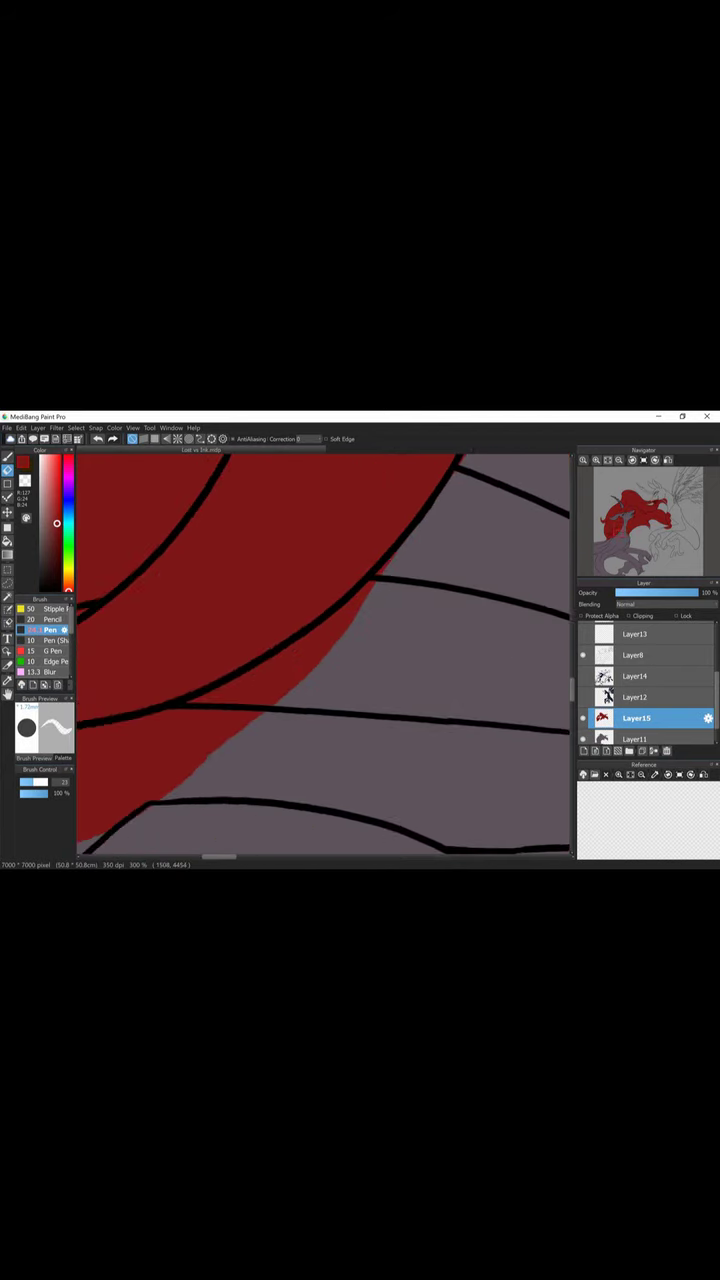
Erase the red that spills over the cloak's collar and shoulder folds beneath the mane's lower edge.
{"action": "scroll", "coordinate": [513, 651], "scroll_direction": "up", "scroll_amount": 2}
{"action": "scroll", "coordinate": [300, 660], "scroll_direction": "down", "scroll_amount": 2}
{"action": "left_click_drag", "start_coordinate": [350, 568], "coordinate": [172, 668]}
{"action": "scroll", "coordinate": [172, 668], "scroll_direction": "up", "scroll_amount": 5}
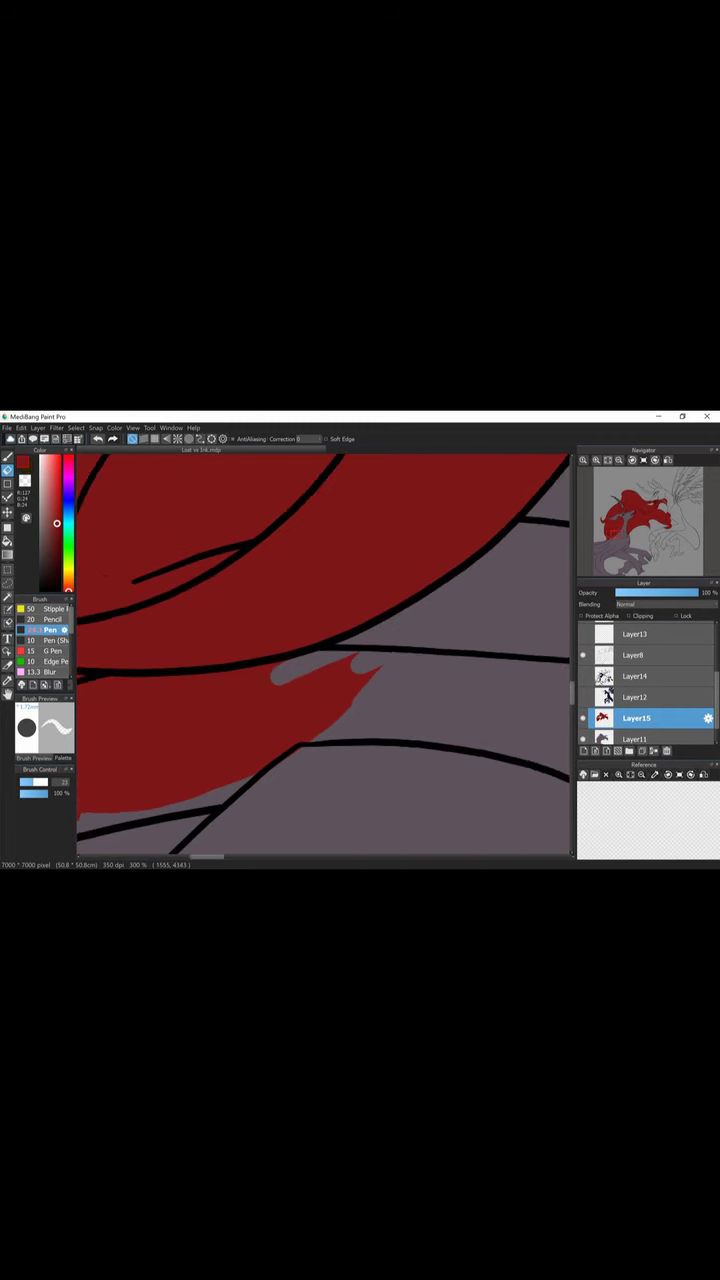
{"action": "left_click_drag", "start_coordinate": [320, 680], "coordinate": [100, 845]}
{"action": "mouse_move", "coordinate": [555, 680]}
{"action": "left_mouse_down"}
{"action": "mouse_move", "coordinate": [416, 787]}
{"action": "mouse_move", "coordinate": [170, 720]}
{"action": "mouse_move", "coordinate": [430, 805]}
{"action": "left_mouse_up"}
{"action": "scroll", "coordinate": [430, 805], "scroll_direction": "down", "scroll_amount": 3}
{"action": "mouse_move", "coordinate": [100, 800]}
{"action": "left_mouse_down"}
{"action": "mouse_move", "coordinate": [336, 614]}
{"action": "mouse_move", "coordinate": [215, 658]}
{"action": "left_mouse_up"}
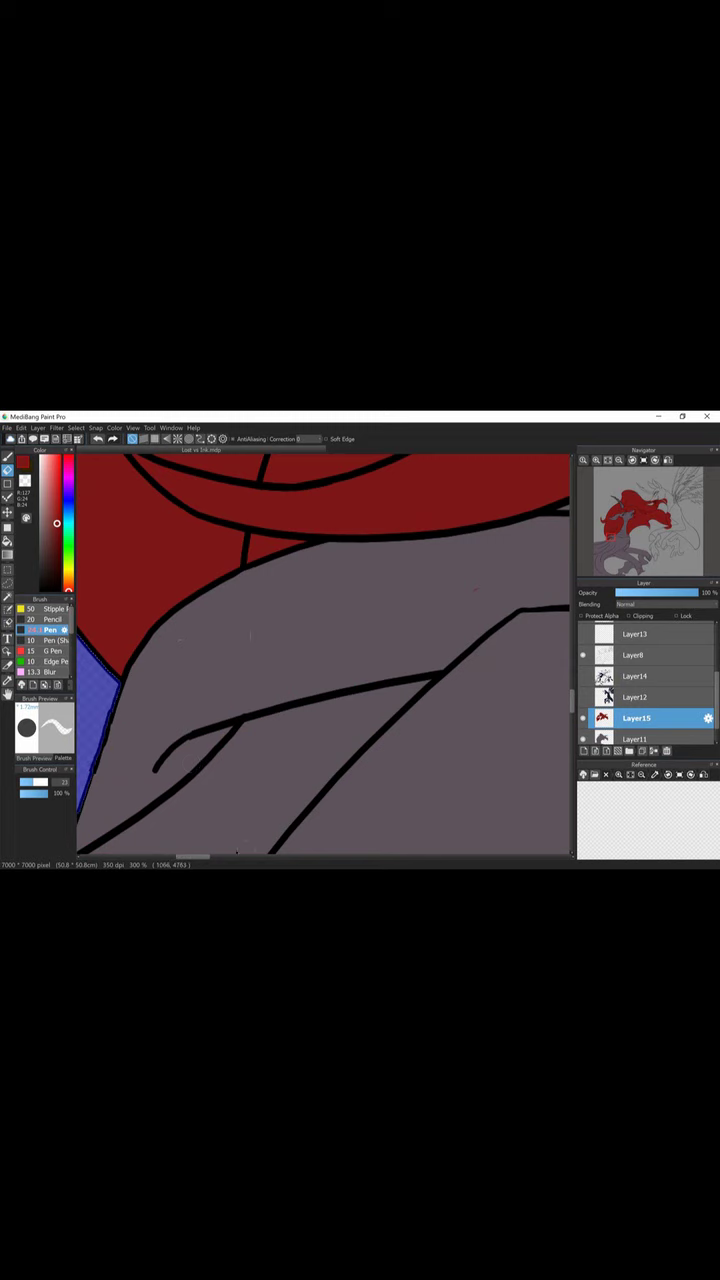
Erase the red from the narrow collar fold beside the cloak's oval clasp.
{"action": "scroll", "coordinate": [215, 658], "scroll_direction": "right", "scroll_amount": 10}
{"action": "left_click_drag", "start_coordinate": [178, 572], "coordinate": [88, 590]}
{"action": "scroll", "coordinate": [88, 590], "scroll_direction": "left", "scroll_amount": 3}
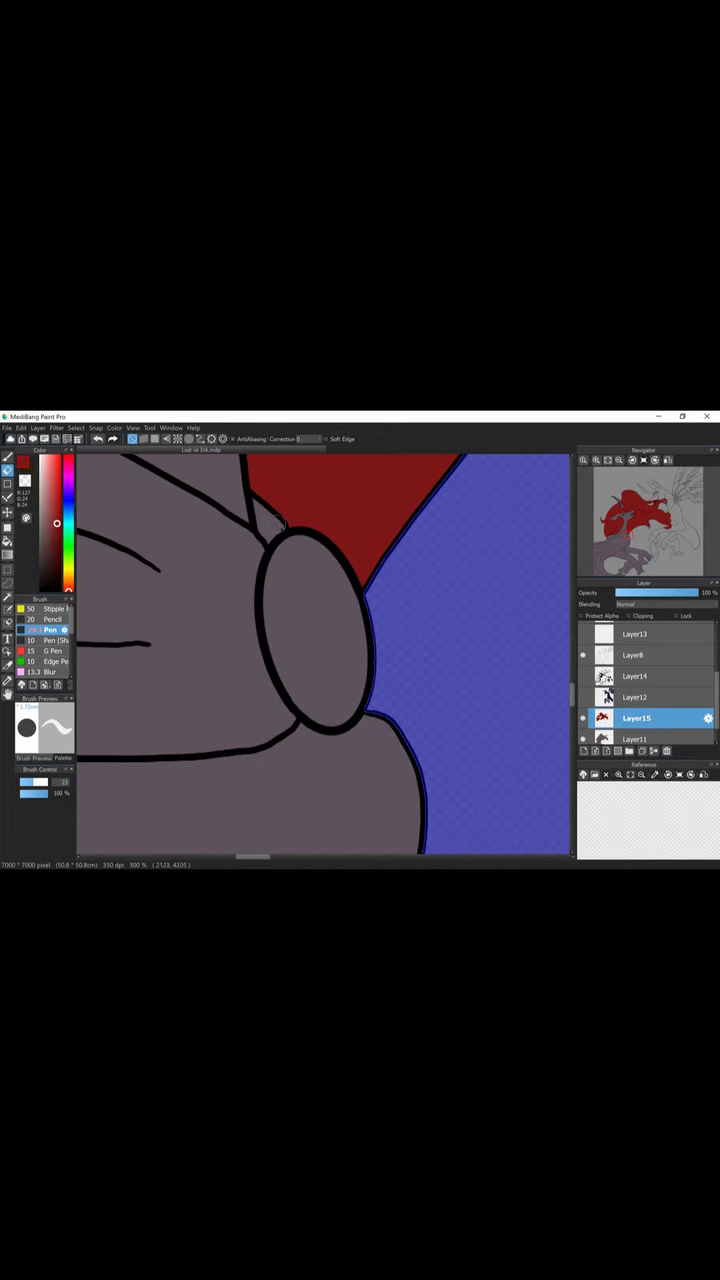
{"action": "scroll", "coordinate": [88, 590], "scroll_direction": "up", "scroll_amount": 10}
{"action": "scroll", "coordinate": [200, 500], "scroll_direction": "up", "scroll_amount": 1}
Erase the colour on Layer11 that spills outside the mane's curved tip near the first creature's mouth.
{"action": "mouse_move", "coordinate": [150, 520]}
{"action": "left_mouse_down"}
{"action": "mouse_move", "coordinate": [260, 480]}
{"action": "mouse_move", "coordinate": [400, 700]}
{"action": "mouse_move", "coordinate": [200, 520]}
{"action": "mouse_move", "coordinate": [232, 485]}
{"action": "mouse_move", "coordinate": [390, 720]}
{"action": "mouse_move", "coordinate": [410, 500]}
{"action": "mouse_move", "coordinate": [320, 510]}
{"action": "mouse_move", "coordinate": [326, 503]}
{"action": "left_mouse_up"}
{"action": "left_click", "coordinate": [636, 738]}
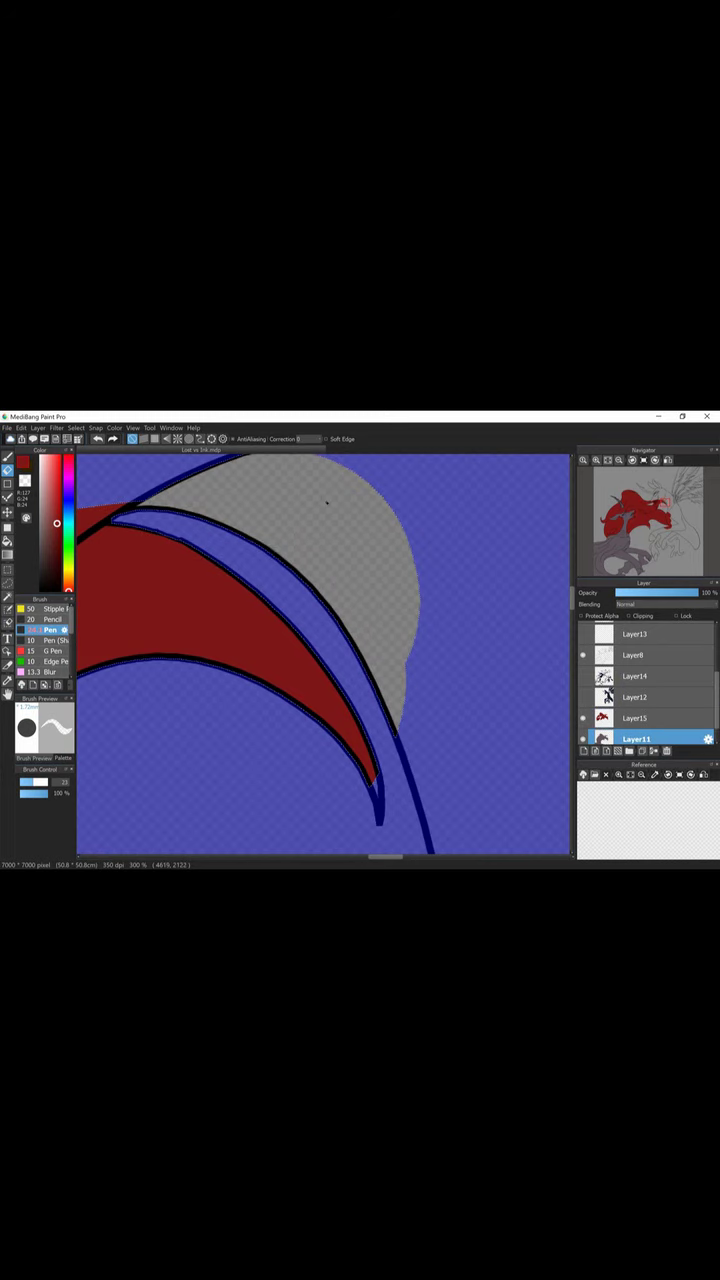
{"action": "key", "text": "b"}
{"action": "scroll", "coordinate": [325, 655], "scroll_direction": "down", "scroll_amount": 4}
{"action": "scroll", "coordinate": [257, 686], "scroll_direction": "up", "scroll_amount": 5}
{"action": "scroll", "coordinate": [472, 612], "scroll_direction": "up", "scroll_amount": 1}
Erase the red on Layer15 along the second creature's throat outline and the underside of its lower jaw.
{"action": "left_click_drag", "start_coordinate": [505, 640], "coordinate": [472, 612]}
{"action": "left_click_drag", "start_coordinate": [400, 650], "coordinate": [279, 522]}
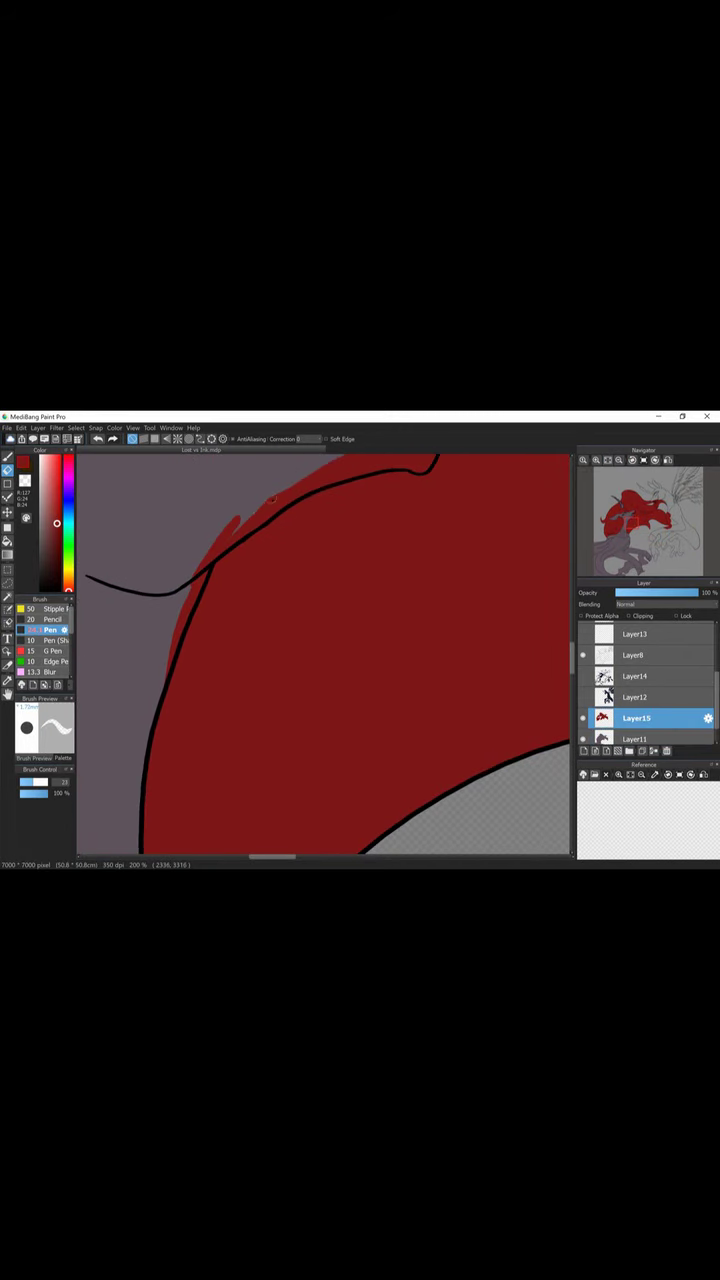
{"action": "key", "text": "ctrl+z"}
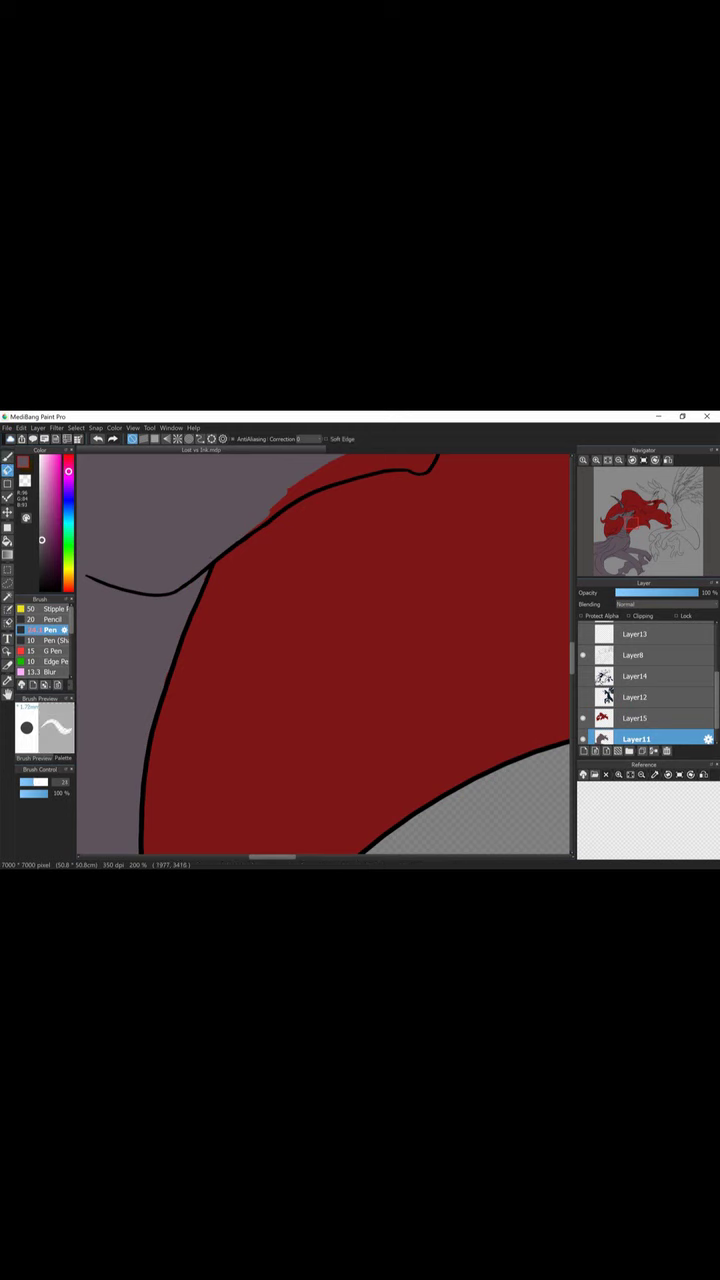
{"action": "left_click_drag", "start_coordinate": [450, 570], "coordinate": [470, 647]}
{"action": "scroll", "coordinate": [310, 550], "scroll_direction": "up", "scroll_amount": 1}
{"action": "mouse_move", "coordinate": [257, 586]}
{"action": "left_mouse_down"}
{"action": "mouse_move", "coordinate": [428, 514]}
{"action": "mouse_move", "coordinate": [525, 535]}
{"action": "left_mouse_up"}
{"action": "key", "text": "ctrl+z"}
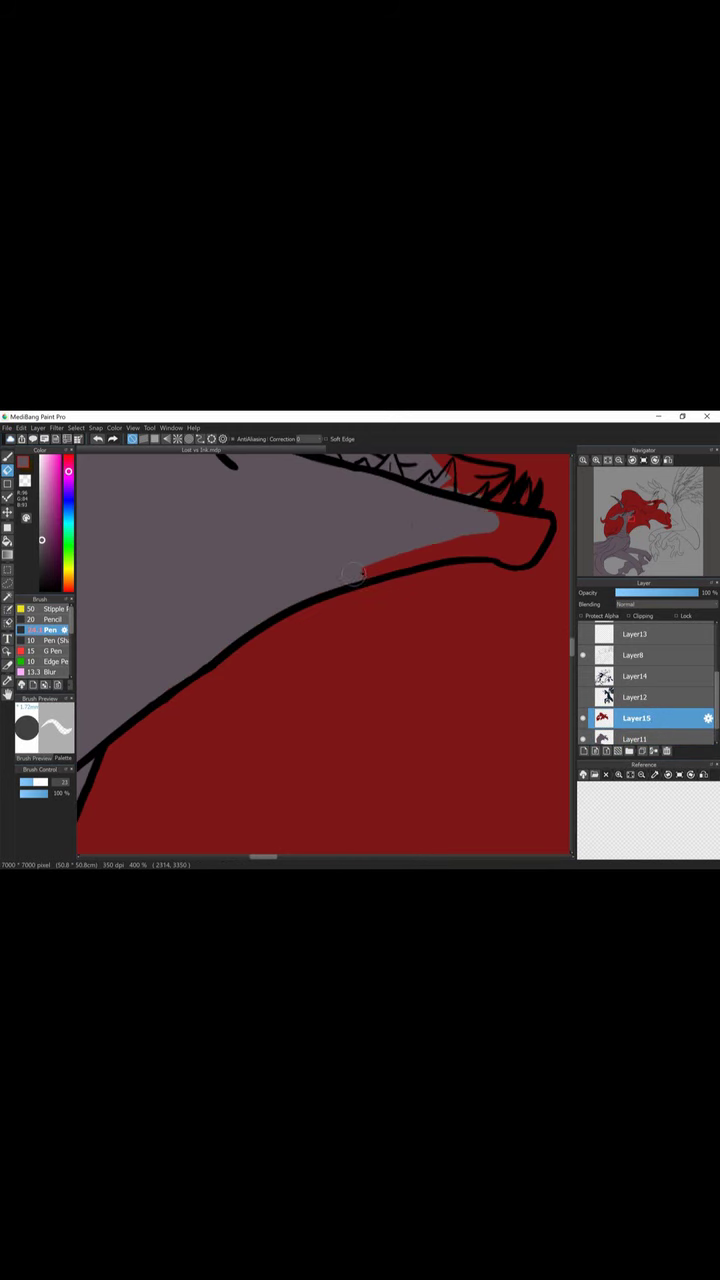
Erase the red between the lower teeth and paint the open mouth gap behind the upper teeth red.
{"action": "scroll", "coordinate": [519, 551], "scroll_direction": "up", "scroll_amount": 3}
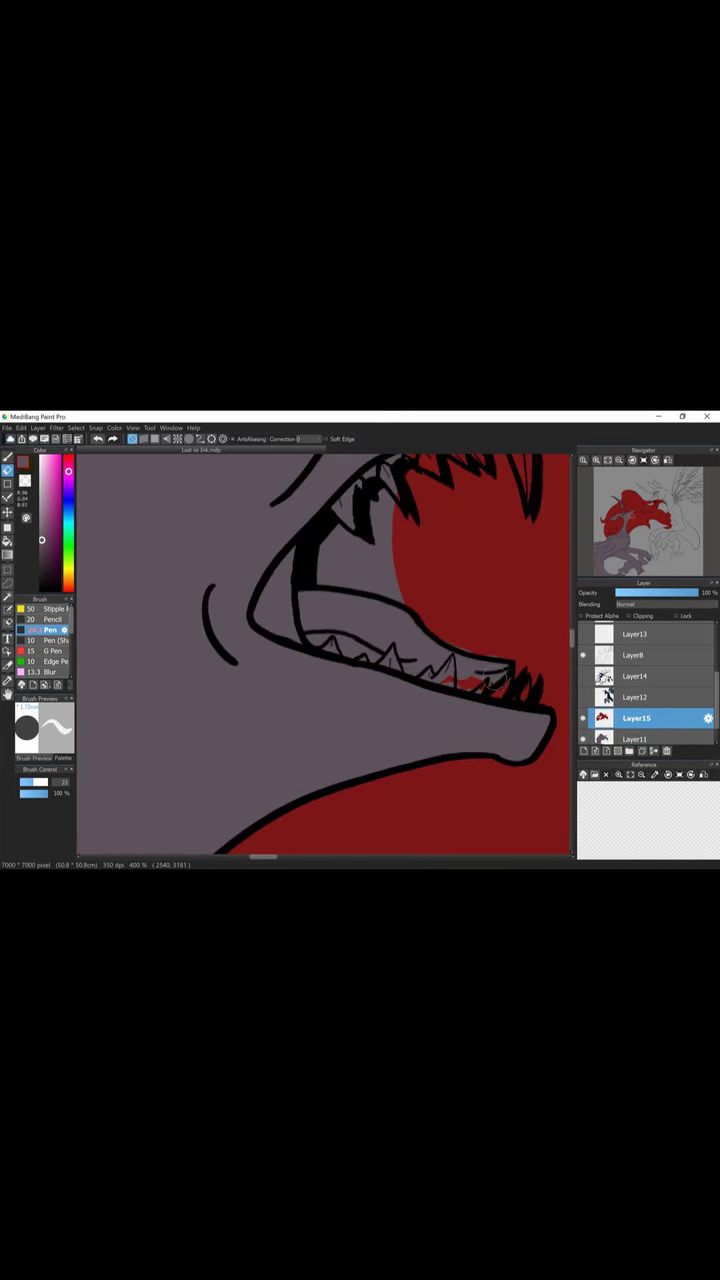
{"action": "left_click_drag", "start_coordinate": [460, 684], "coordinate": [535, 695]}
{"action": "key", "text": "b"}
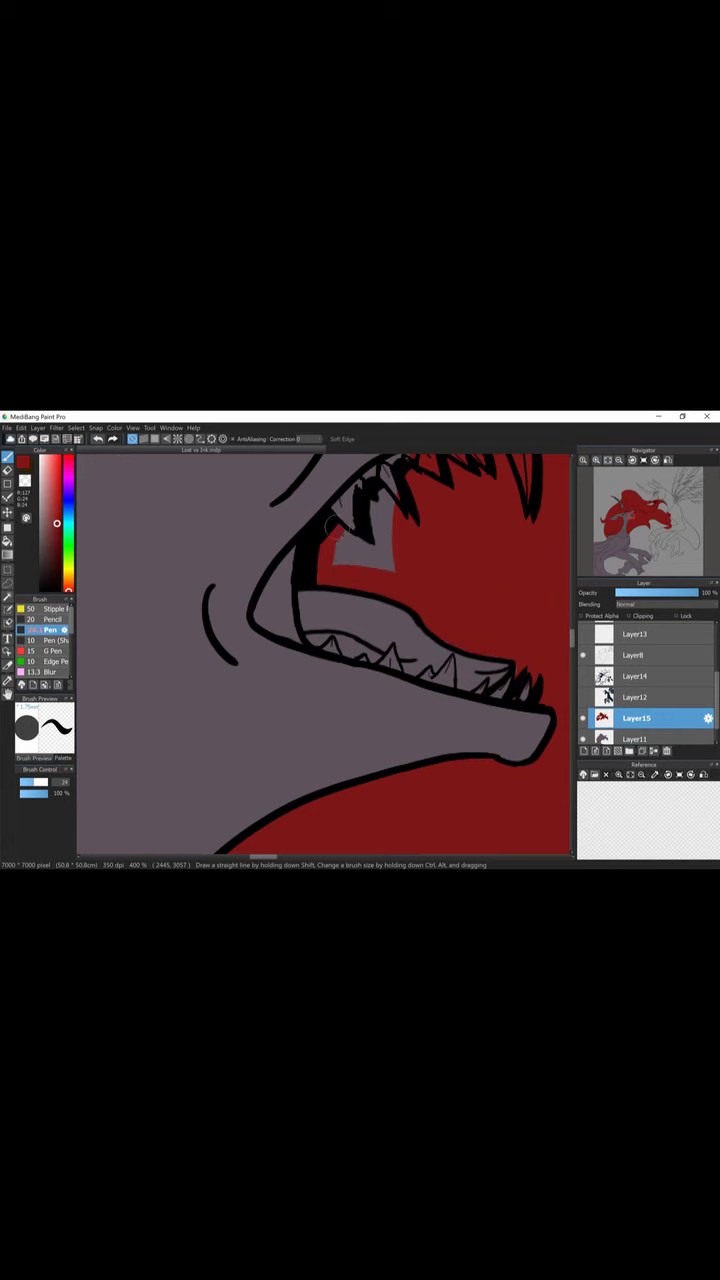
{"action": "scroll", "coordinate": [410, 565], "scroll_direction": "up", "scroll_amount": 5}
Erase the red from the second creature's upper jaw, from the nose tip back along the gum line above the teeth.
{"action": "key", "text": "e"}
{"action": "mouse_move", "coordinate": [450, 535]}
{"action": "left_mouse_down"}
{"action": "mouse_move", "coordinate": [548, 550]}
{"action": "mouse_move", "coordinate": [455, 535]}
{"action": "left_mouse_up"}
{"action": "scroll", "coordinate": [455, 535], "scroll_direction": "right", "scroll_amount": 3}
{"action": "left_click_drag", "start_coordinate": [405, 585], "coordinate": [420, 610]}
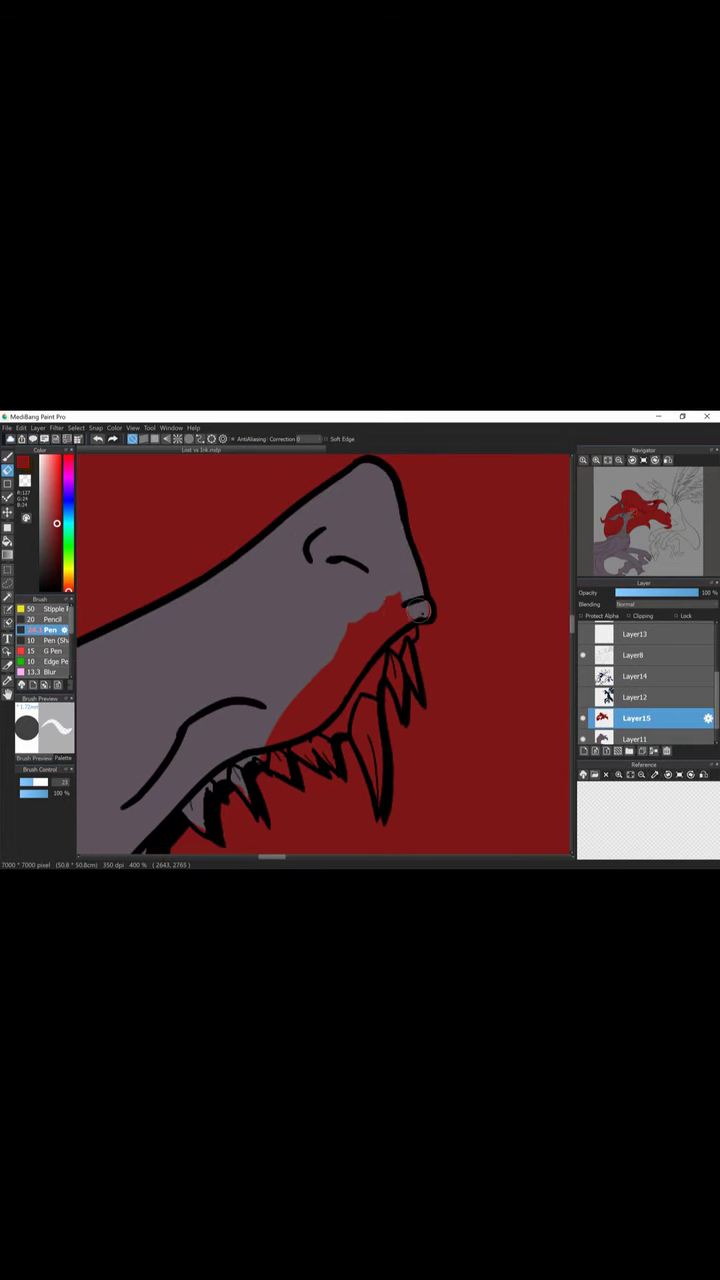
{"action": "left_click_drag", "start_coordinate": [350, 680], "coordinate": [363, 663]}
Erase the red from the second creature's brow and forehead above the eye, up to the hairline.
{"action": "scroll", "coordinate": [437, 612], "scroll_direction": "left", "scroll_amount": 10}
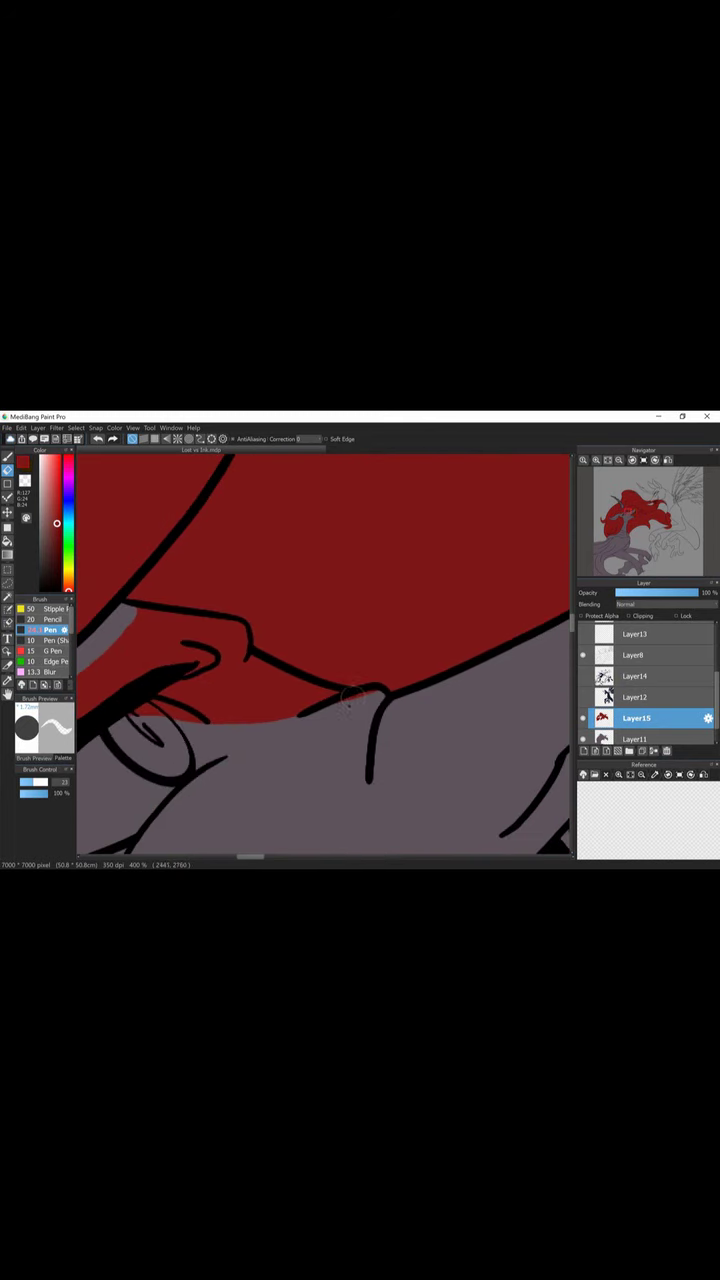
{"action": "left_click_drag", "start_coordinate": [320, 615], "coordinate": [383, 628]}
{"action": "mouse_move", "coordinate": [436, 675]}
{"action": "left_mouse_down"}
{"action": "mouse_move", "coordinate": [330, 680]}
{"action": "mouse_move", "coordinate": [160, 735]}
{"action": "mouse_move", "coordinate": [268, 645]}
{"action": "left_mouse_up"}
{"action": "key", "text": "ctrl+0"}
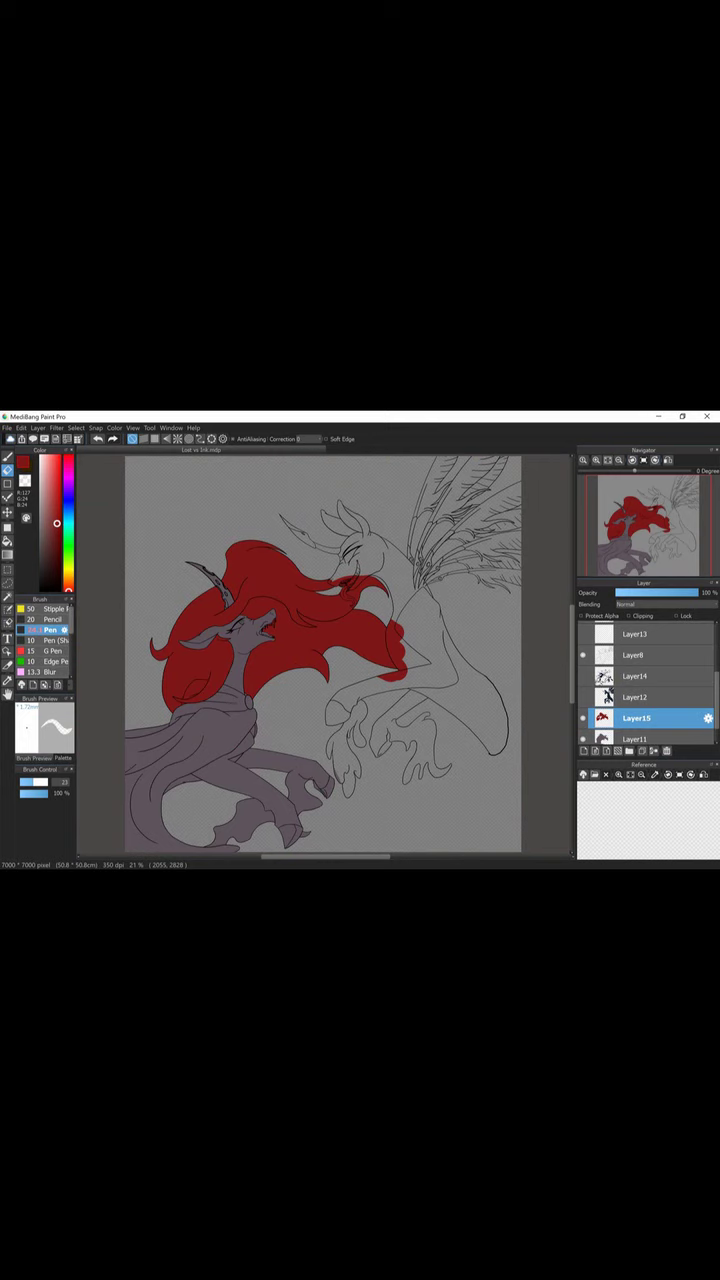
Hide the mane colour on Layer15 and select the open background around the creatures with the Magic Wand.
{"action": "left_click", "coordinate": [583, 718]}
{"action": "scroll", "coordinate": [645, 690], "scroll_direction": "down", "scroll_amount": 1}
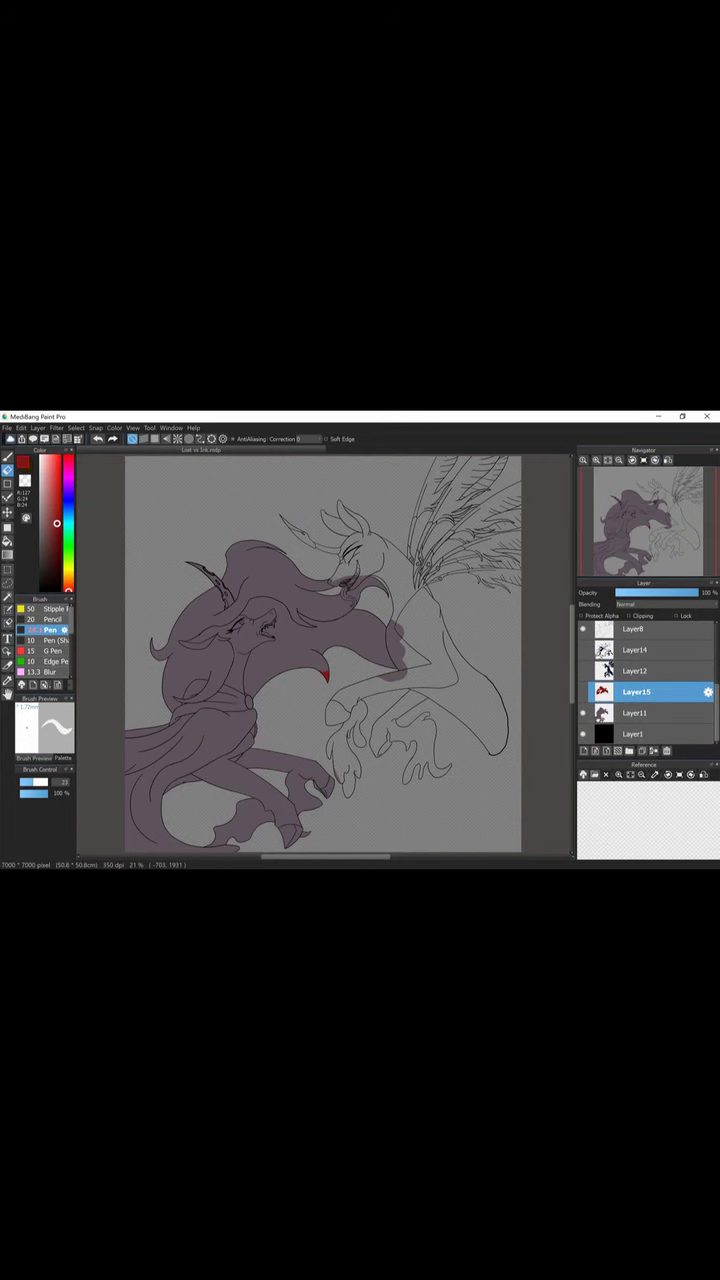
{"action": "left_click", "coordinate": [583, 628]}
{"action": "key", "text": "w"}
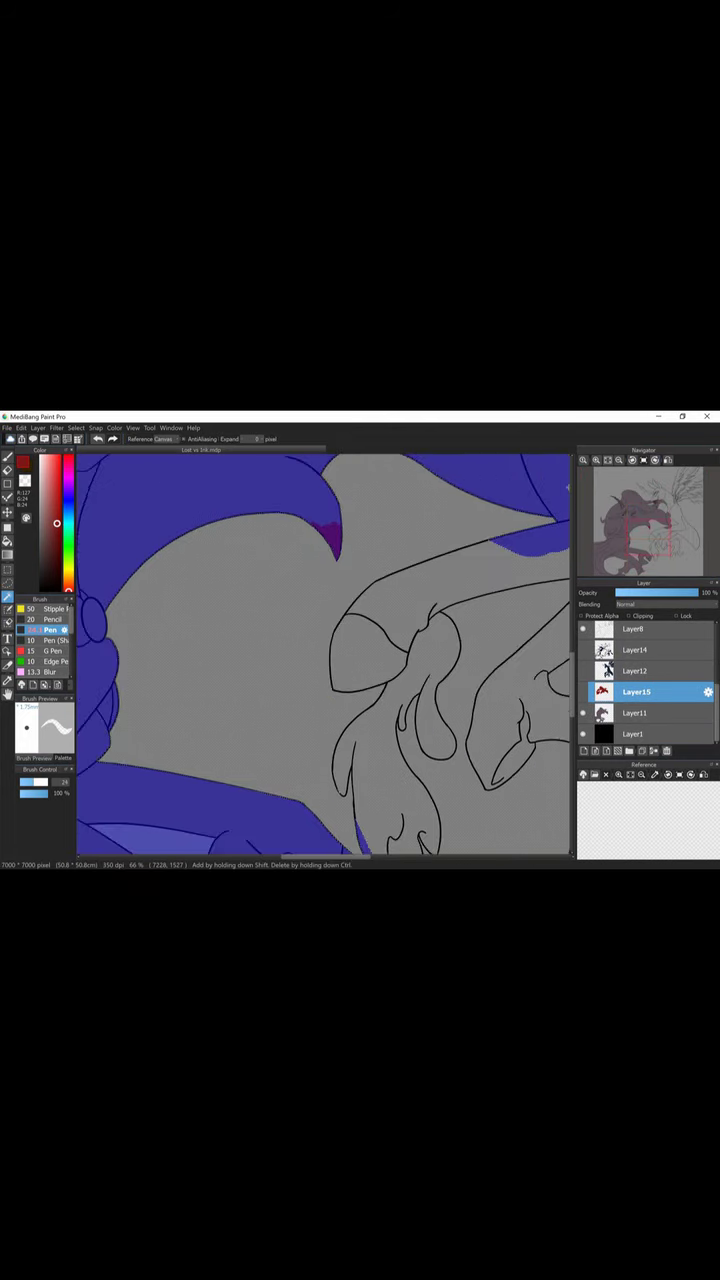
{"action": "left_click", "coordinate": [76, 428]}
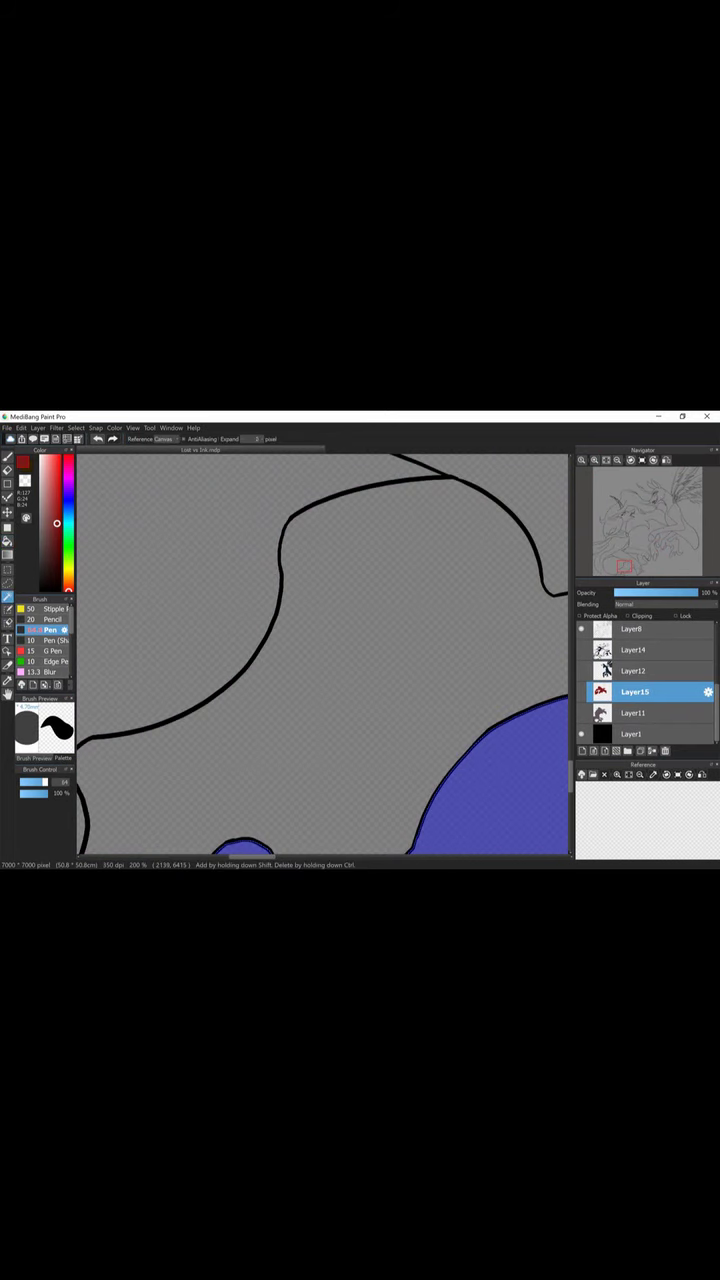
Select the wavy shape between the cloak and the second creature's front legs, using the line art on Layer8.
{"action": "left_click", "coordinate": [632, 628]}
{"action": "left_click", "coordinate": [556, 838]}
{"action": "key", "text": "ctrl+z"}
{"action": "key", "text": "ctrl+y"}
{"action": "key", "text": "ctrl+z"}
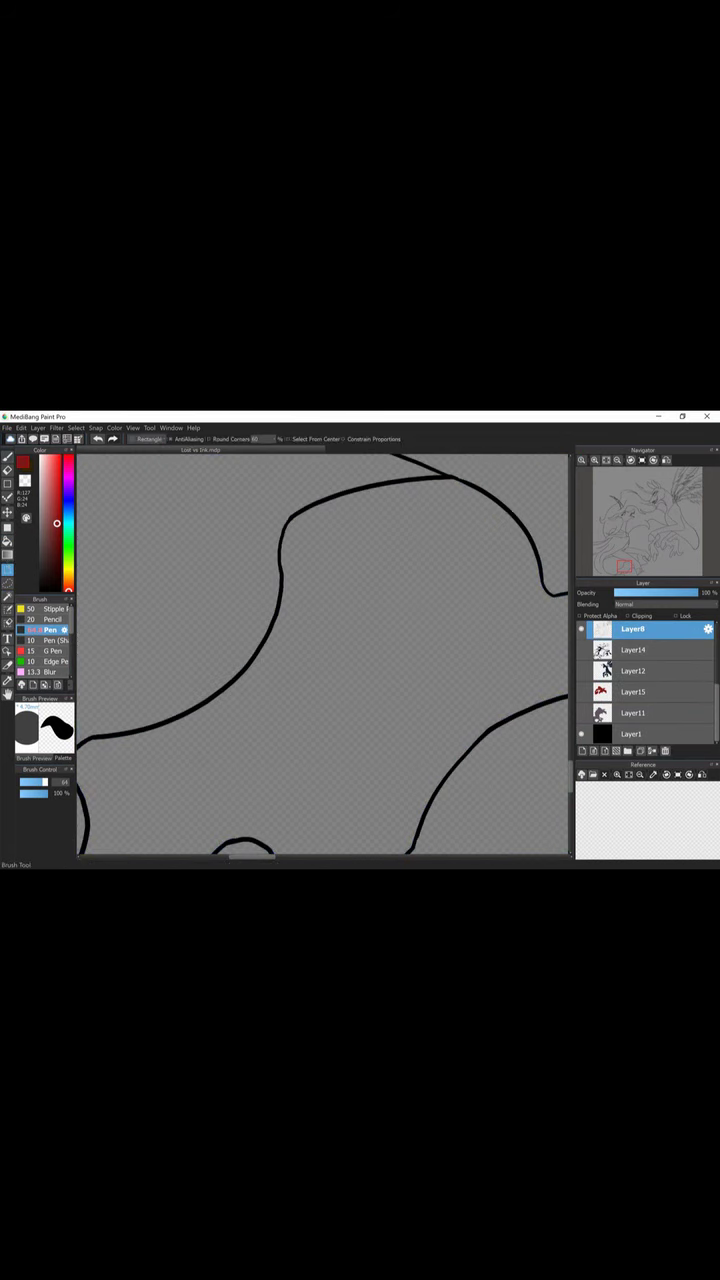
{"action": "key", "text": "ctrl+y"}
Fill the wavy shapes between the cloak and front legs and beside the raised hoof with red on Layer15.
{"action": "left_click", "coordinate": [633, 691]}
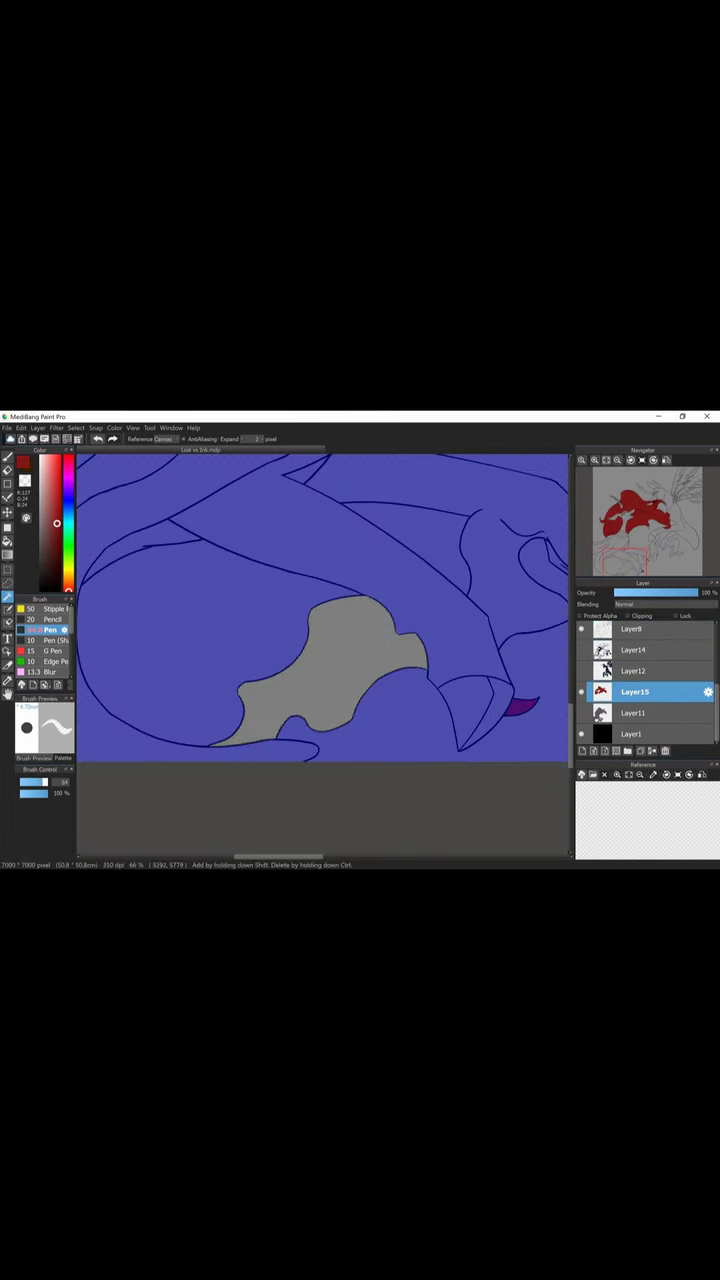
{"action": "mouse_move", "coordinate": [245, 725]}
{"action": "left_mouse_down"}
{"action": "mouse_move", "coordinate": [280, 715]}
{"action": "mouse_move", "coordinate": [390, 640]}
{"action": "left_mouse_up"}
{"action": "key", "text": "m"}
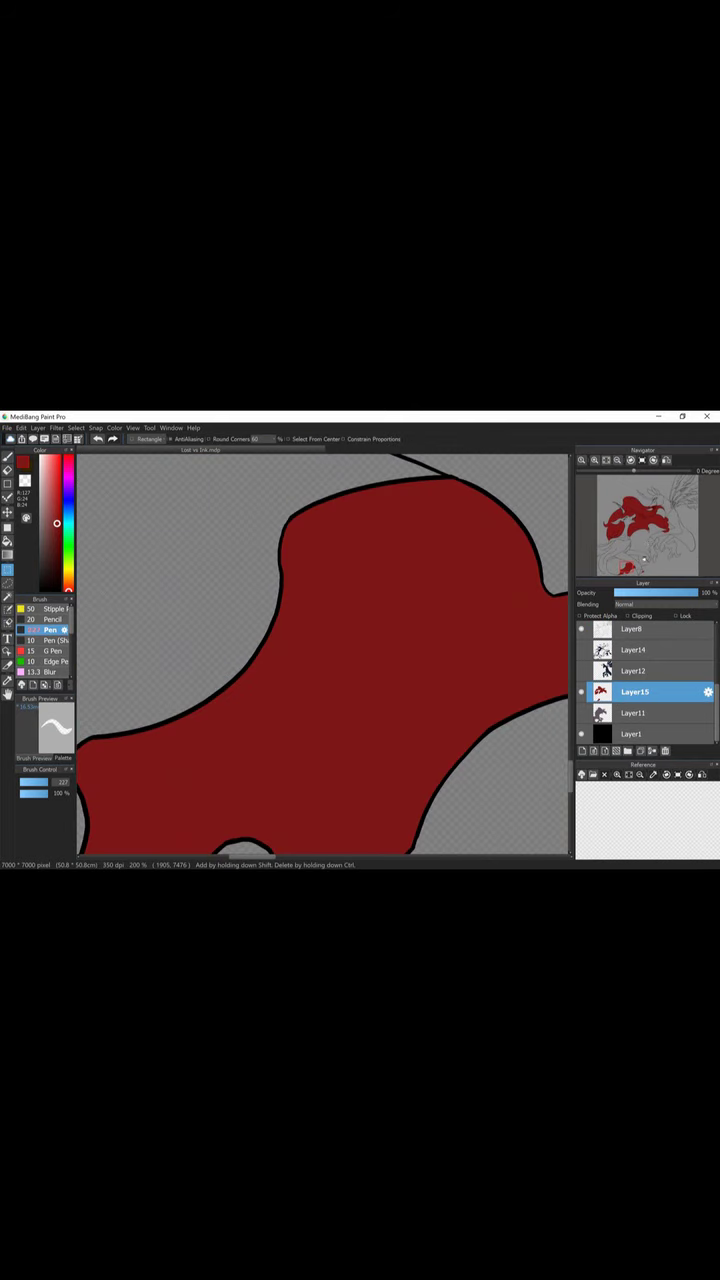
{"action": "key", "text": "h"}
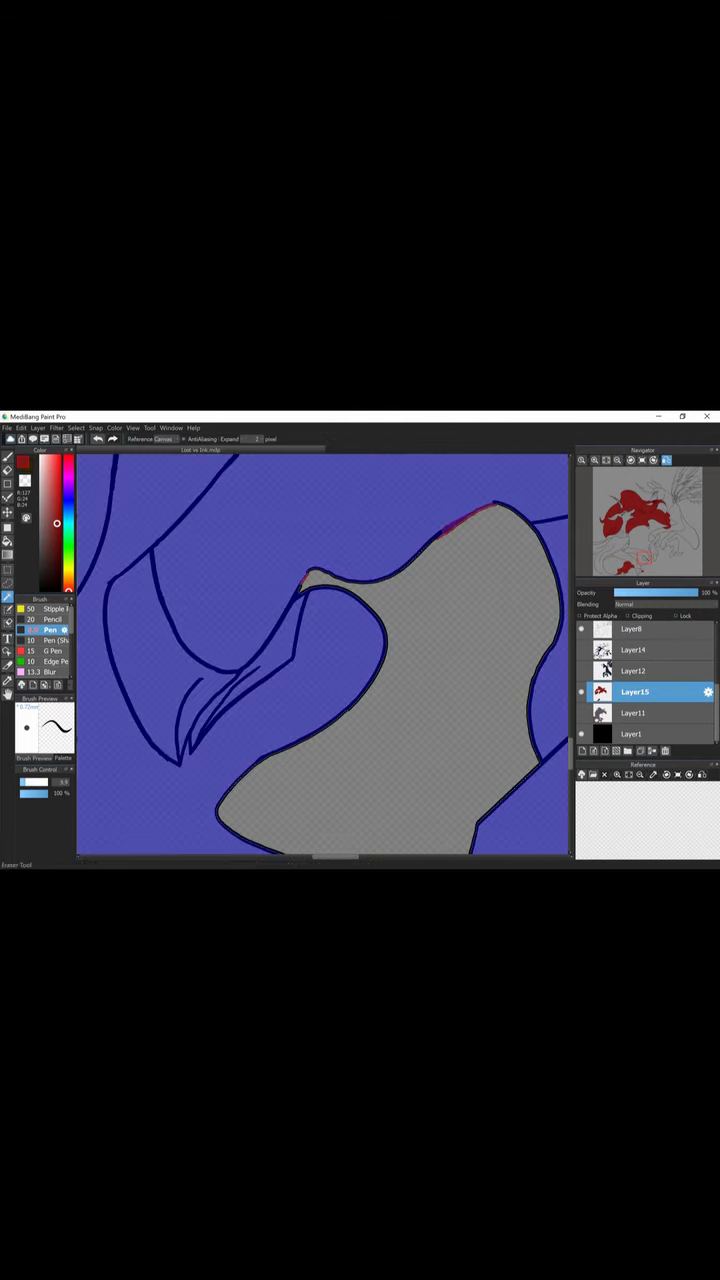
{"action": "mouse_move", "coordinate": [430, 520]}
{"action": "left_mouse_down"}
{"action": "mouse_move", "coordinate": [385, 700]}
{"action": "mouse_move", "coordinate": [300, 770]}
{"action": "mouse_move", "coordinate": [430, 815]}
{"action": "left_mouse_up"}
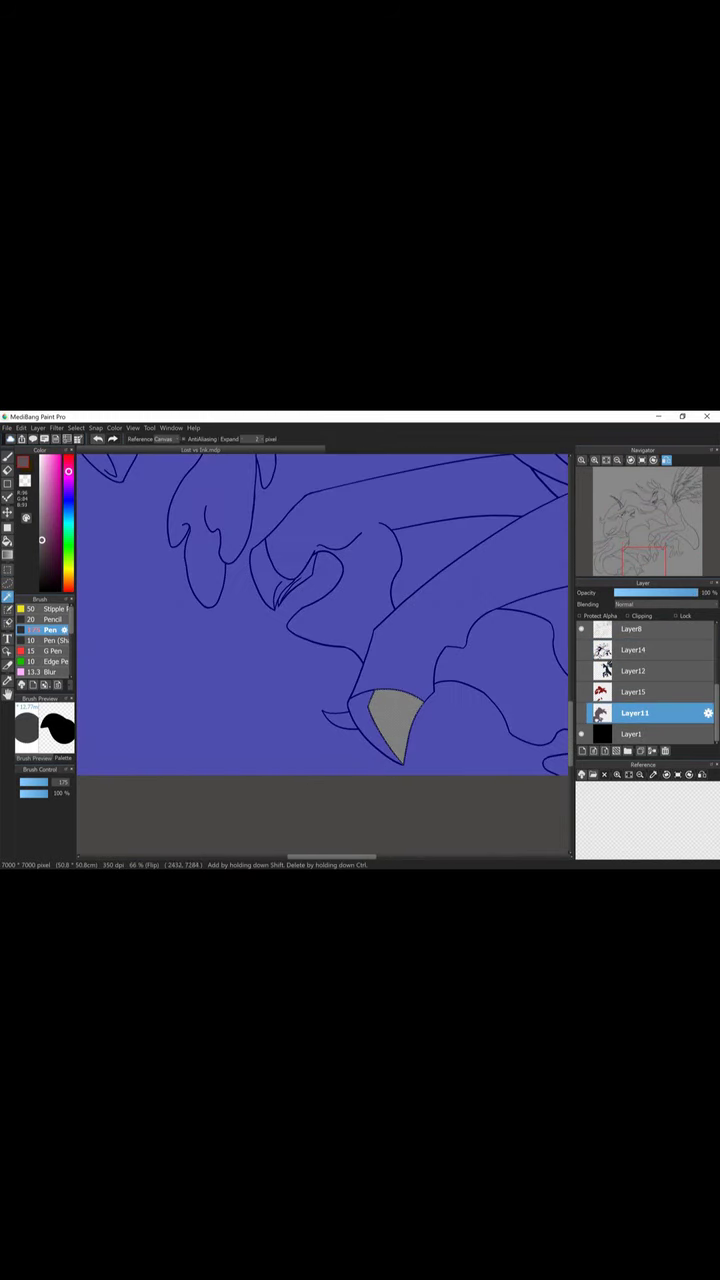
Add a layer above Layer11 and paint both front hooves dark purple, including the raised hoof's cleft and edges.
{"action": "key", "text": "ctrl+shift+n"}
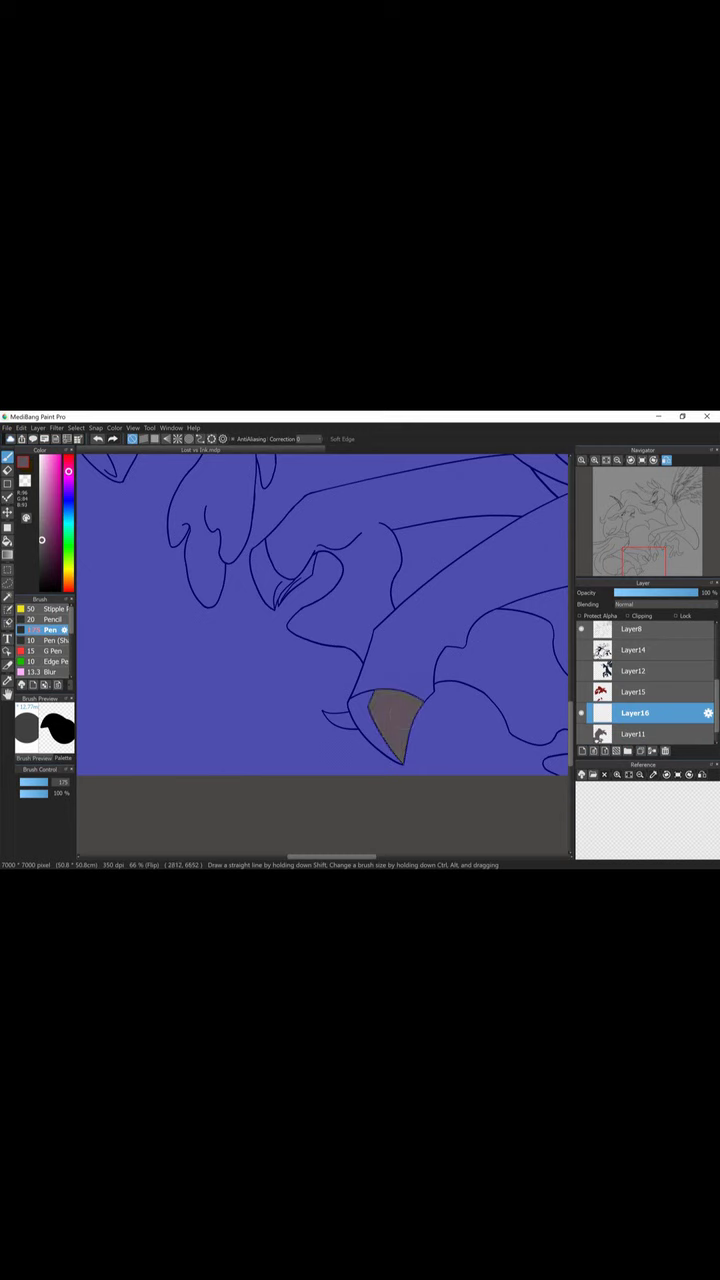
{"action": "mouse_move", "coordinate": [450, 748]}
{"action": "left_mouse_down"}
{"action": "mouse_move", "coordinate": [395, 718]}
{"action": "mouse_move", "coordinate": [378, 693]}
{"action": "left_mouse_up"}
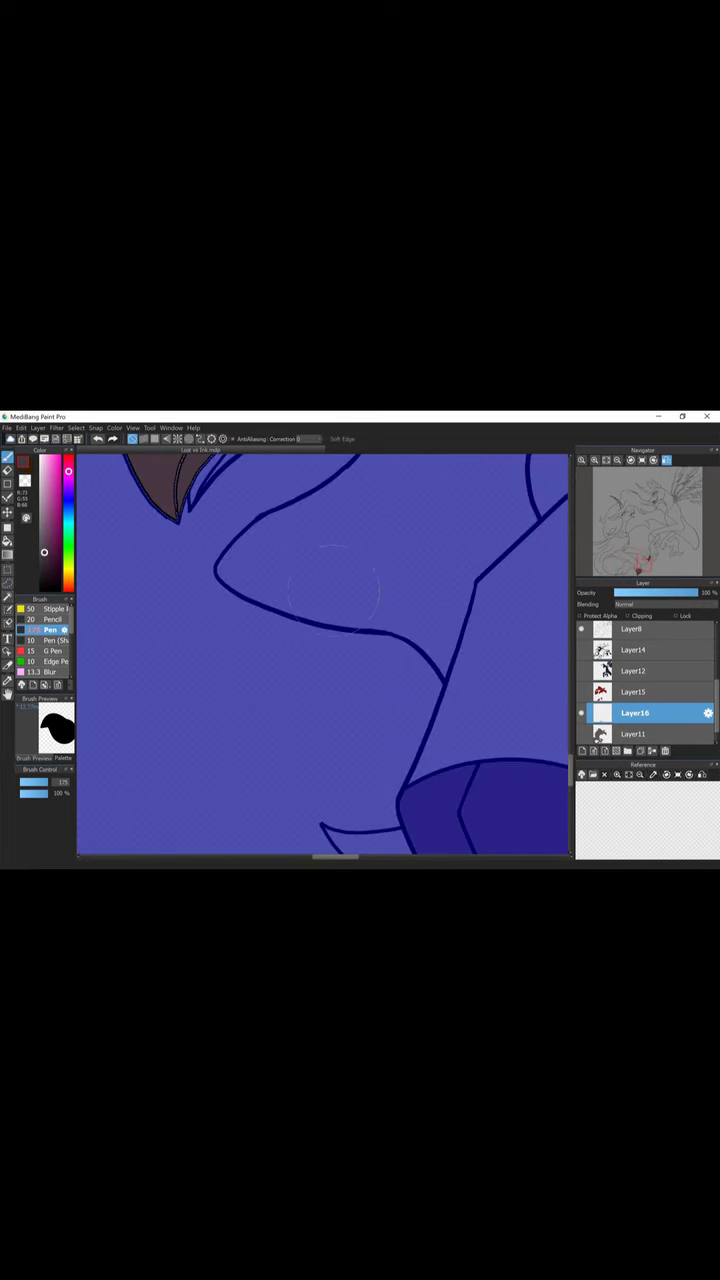
{"action": "key", "text": "b"}
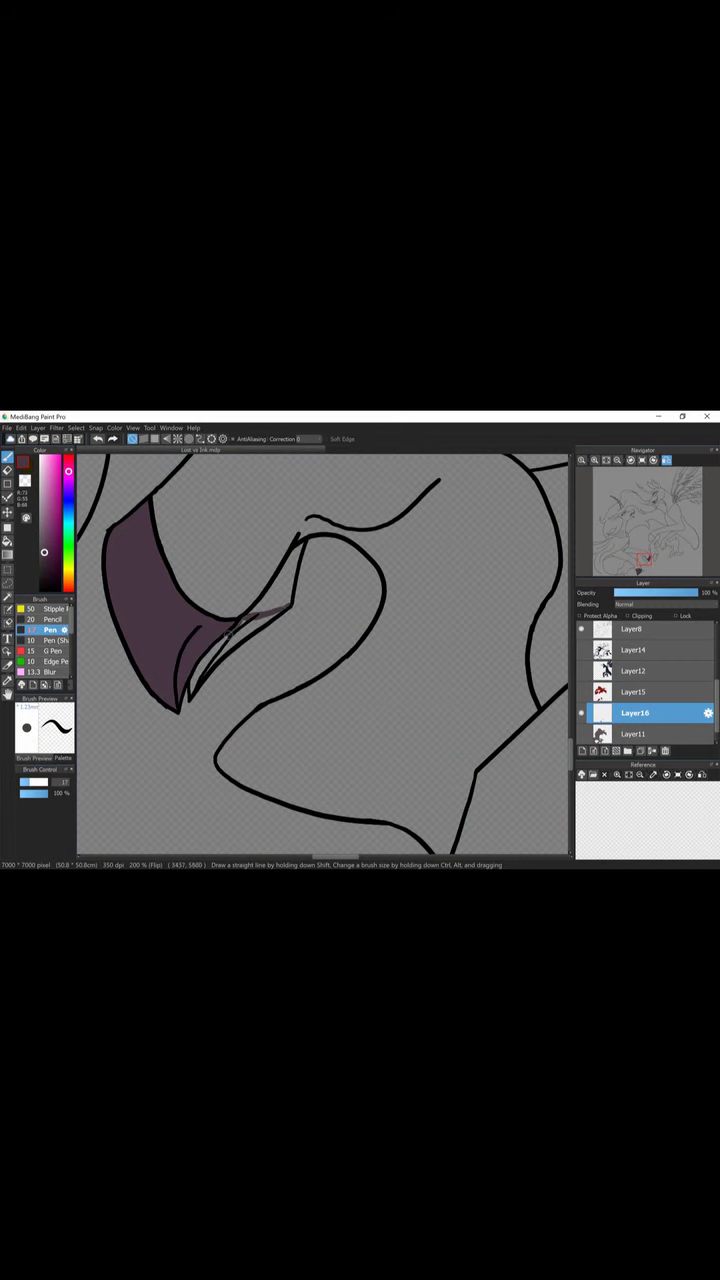
{"action": "scroll", "coordinate": [230, 626], "scroll_direction": "up", "scroll_amount": 2}
{"action": "left_click_drag", "start_coordinate": [167, 605], "coordinate": [525, 513]}
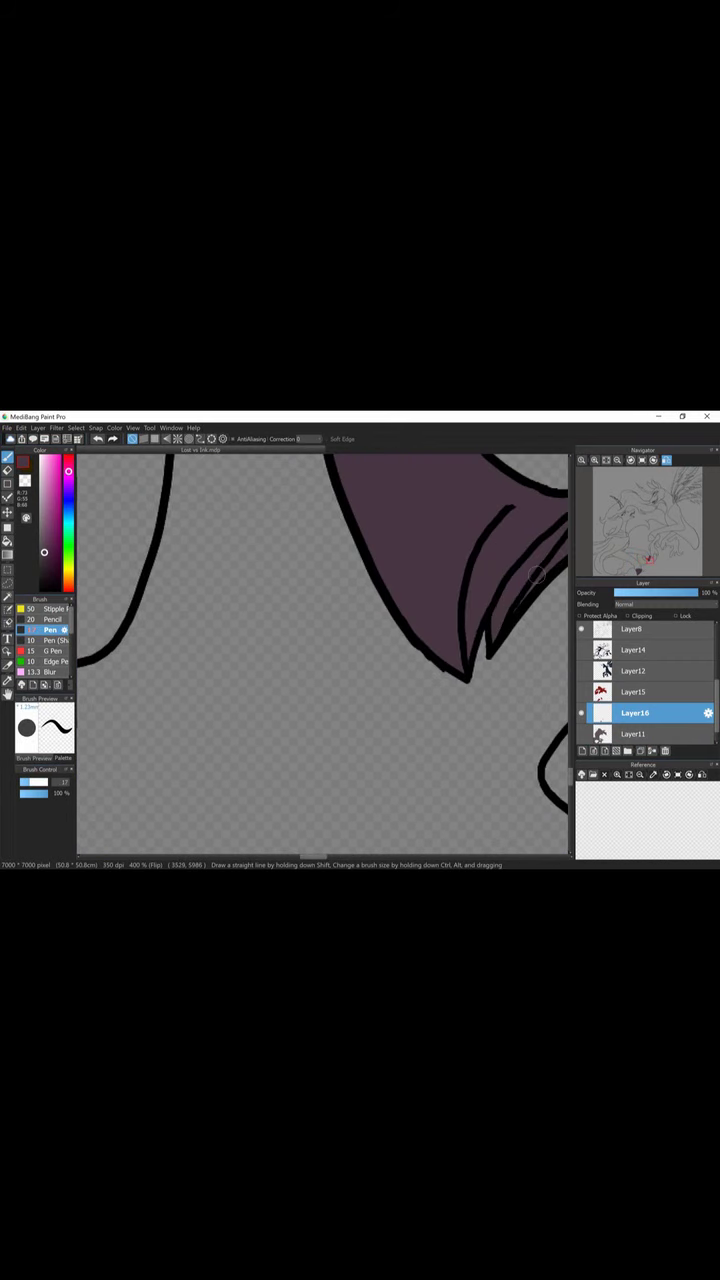
{"action": "left_click_drag", "start_coordinate": [300, 600], "coordinate": [157, 748]}
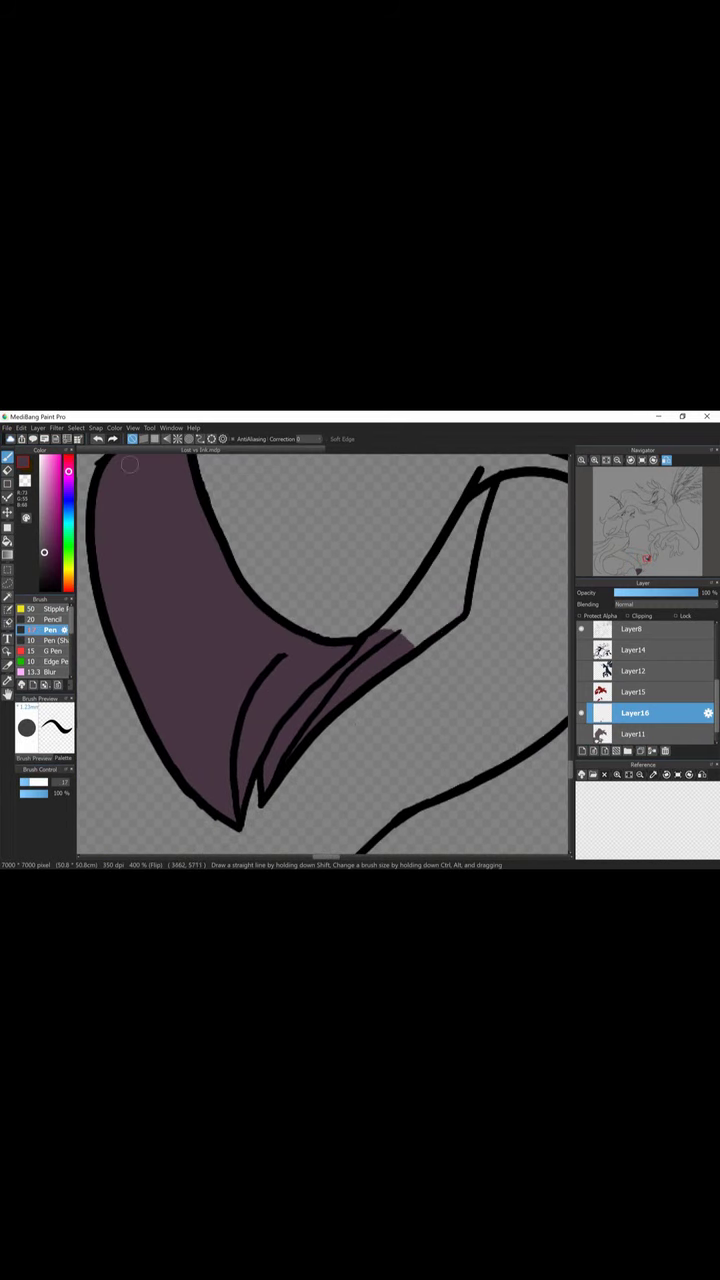
{"action": "scroll", "coordinate": [384, 633], "scroll_direction": "down", "scroll_amount": 5}
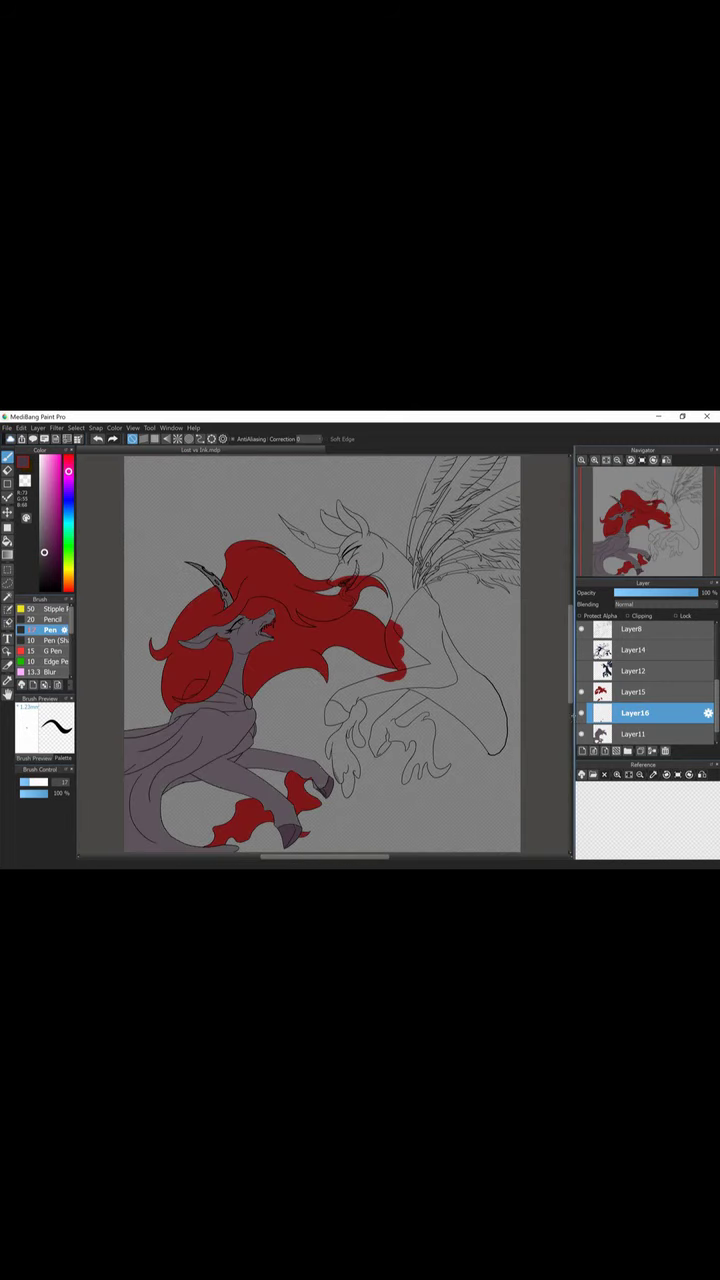
Sample a dark cloak colour from the reference portrait in the canvas corner and add a layer above Layer16.
{"action": "scroll", "coordinate": [645, 683], "scroll_direction": "up", "scroll_amount": 3}
{"action": "scroll", "coordinate": [325, 655], "scroll_direction": "up", "scroll_amount": 5}
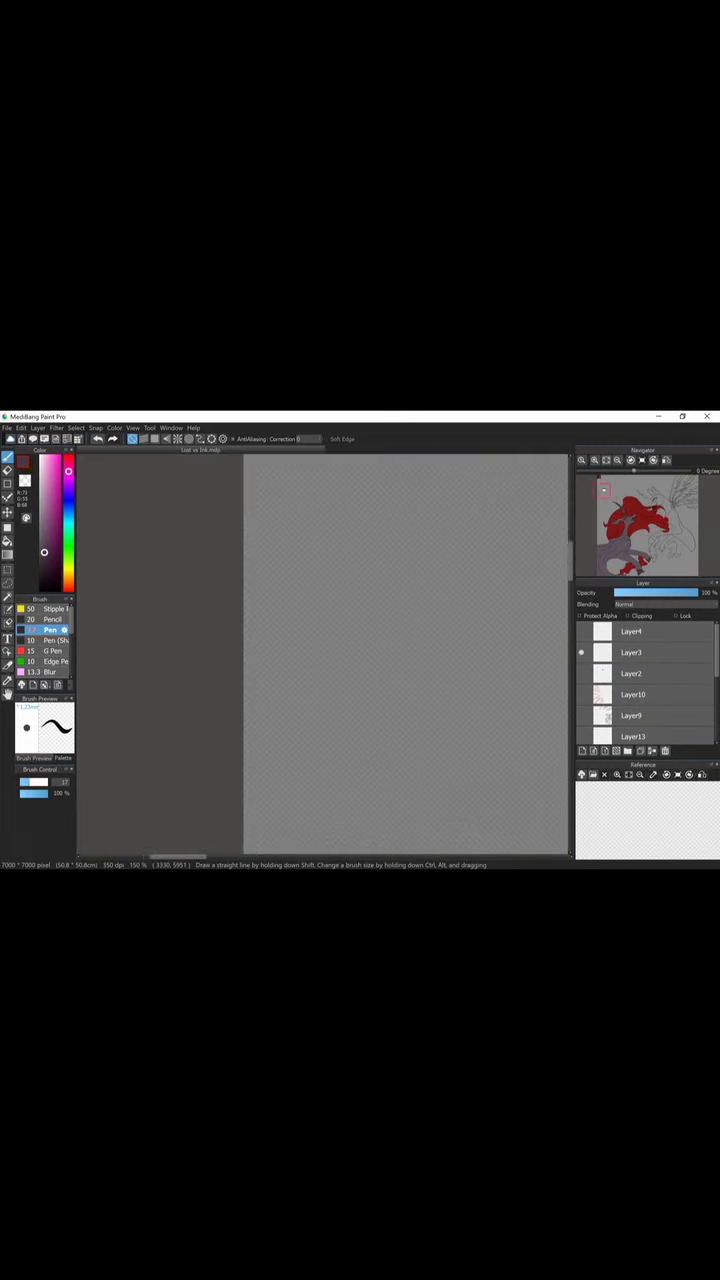
{"action": "key", "text": "i"}
{"action": "scroll", "coordinate": [390, 650], "scroll_direction": "down", "scroll_amount": 5}
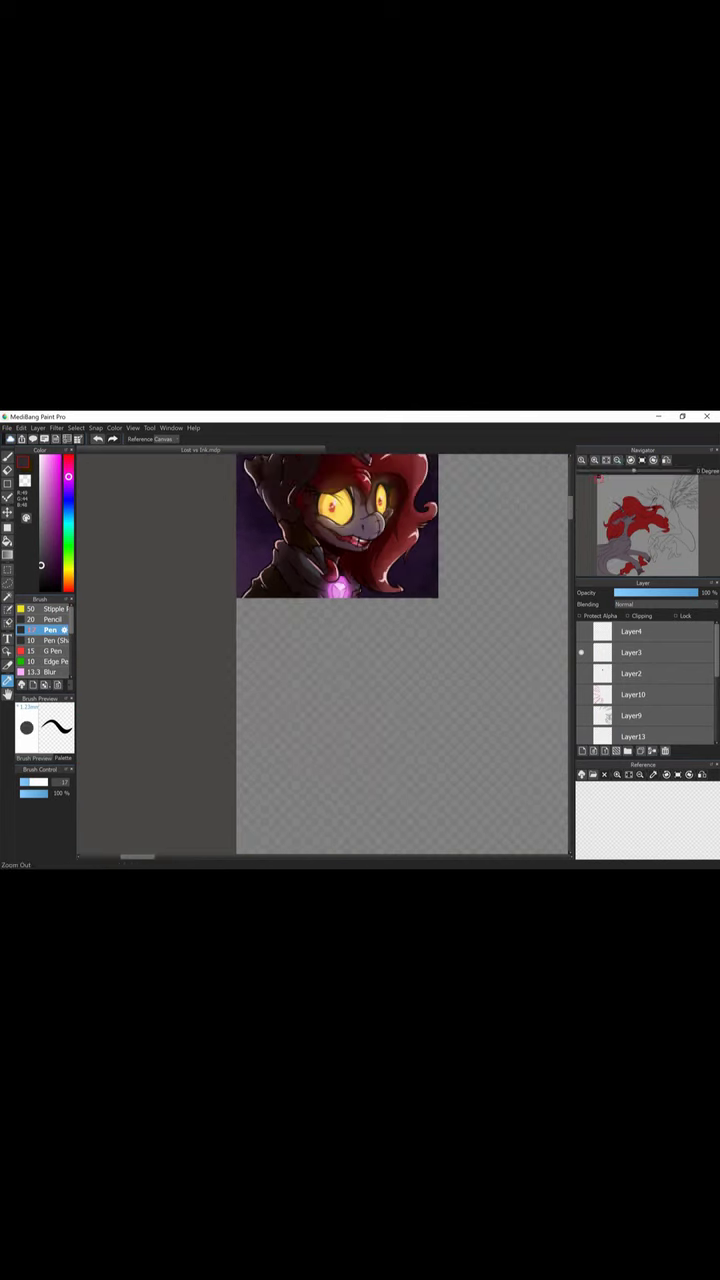
{"action": "scroll", "coordinate": [645, 683], "scroll_direction": "down", "scroll_amount": 3}
{"action": "left_click", "coordinate": [645, 691]}
{"action": "scroll", "coordinate": [390, 650], "scroll_direction": "down", "scroll_amount": 3}
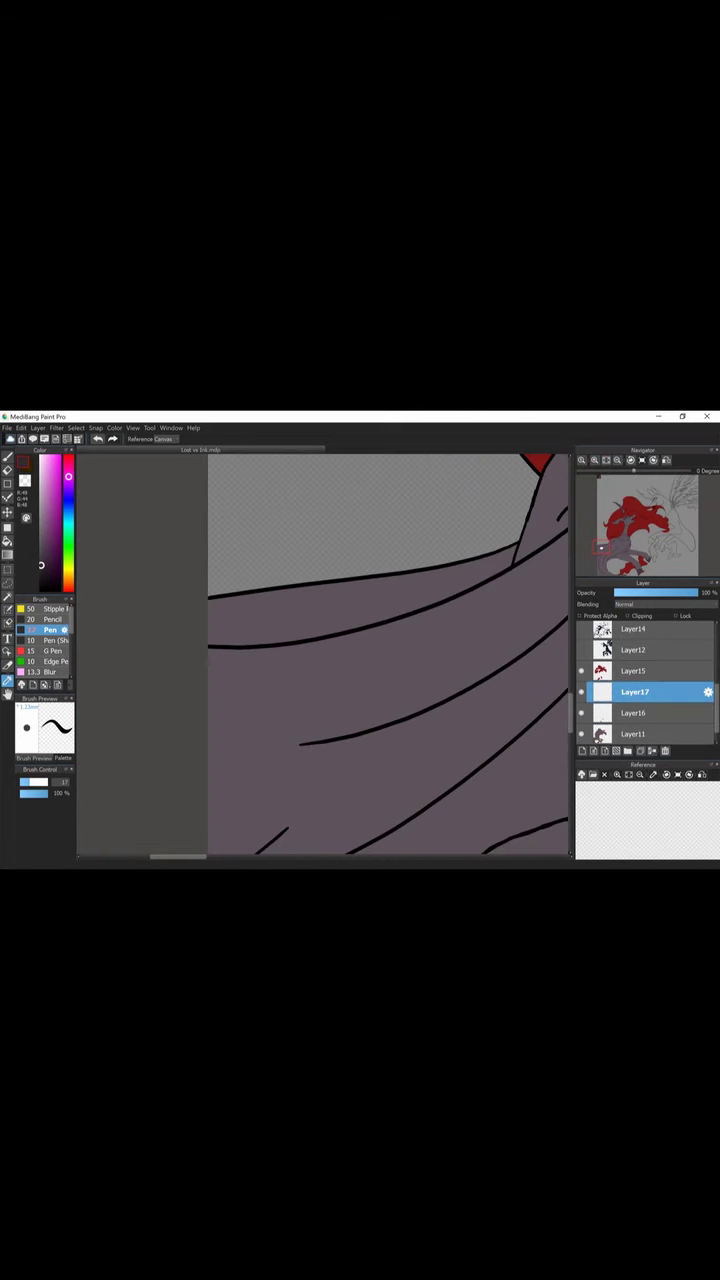
Select the gap enclosed by the lower mane curl with the Magic Wand and paint it in the dark cloak colour.
{"action": "key", "text": "w"}
{"action": "left_click", "coordinate": [370, 558]}
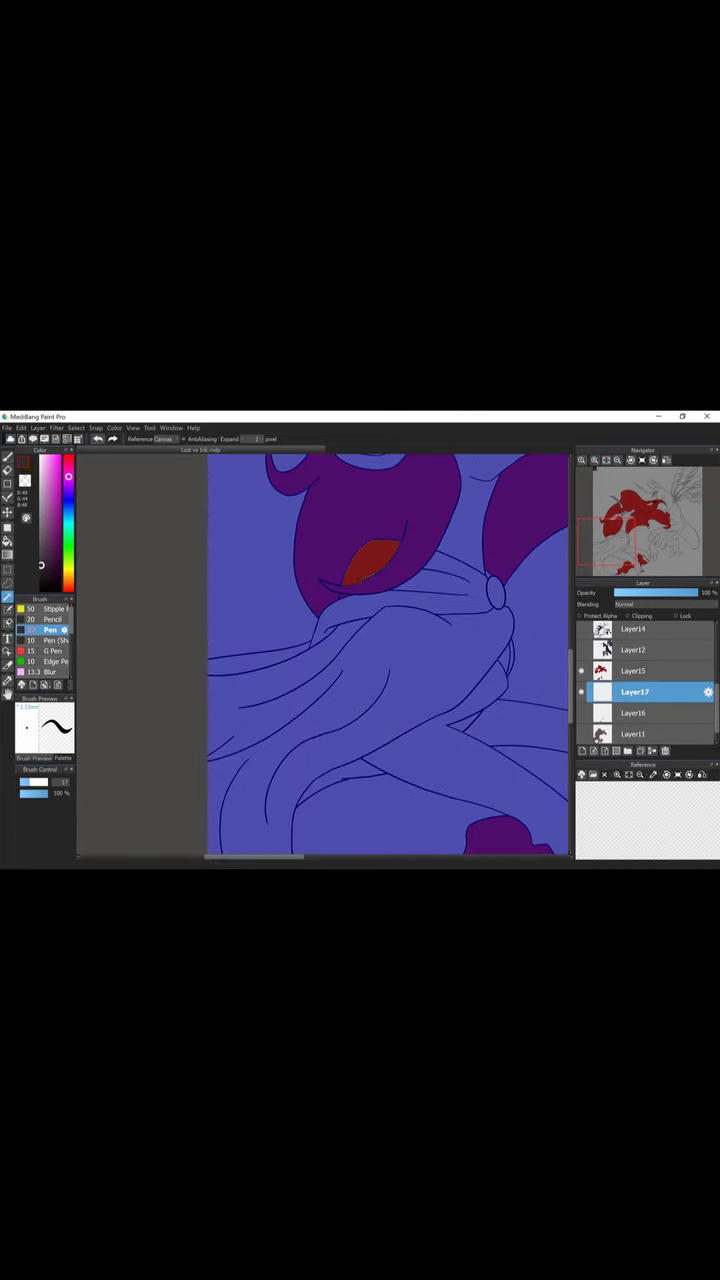
{"action": "left_click_drag", "start_coordinate": [368, 562], "coordinate": [400, 565]}
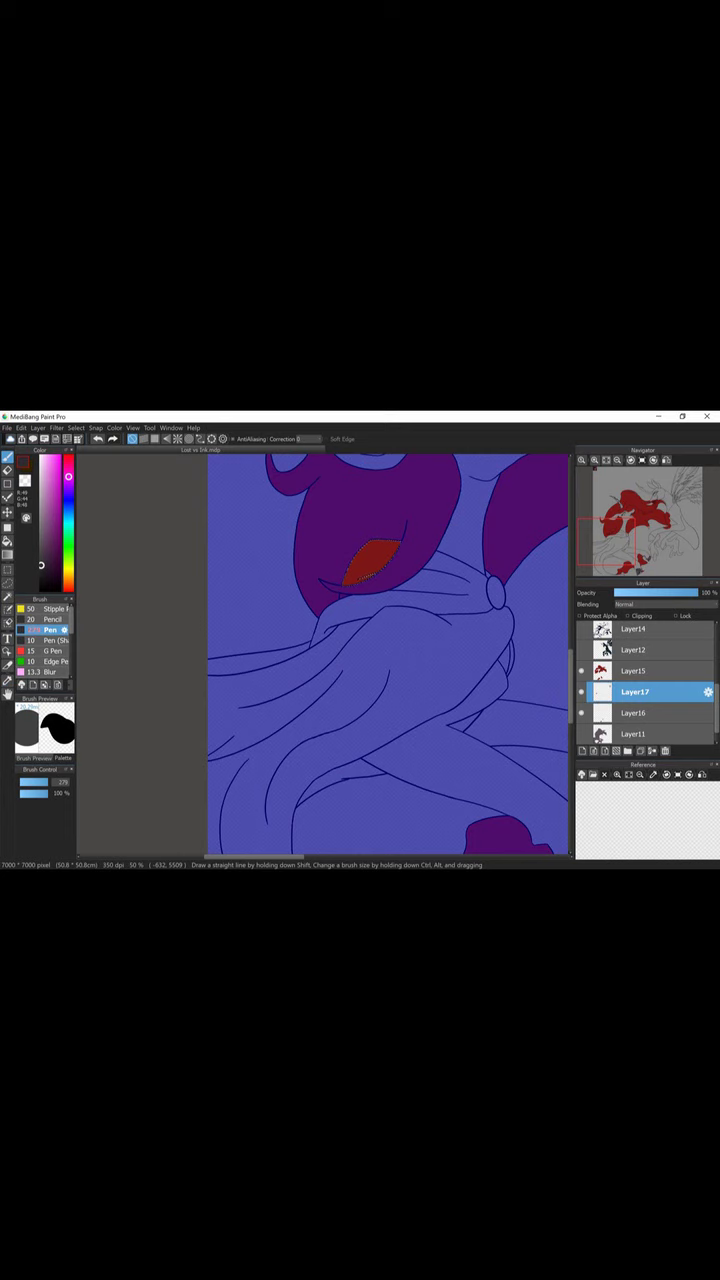
Select the collar and remaining cloak sections, paint them in the dark cloak colour on Layer17, and clear the selection.
{"action": "key", "text": "w"}
{"action": "left_click", "coordinate": [420, 585]}
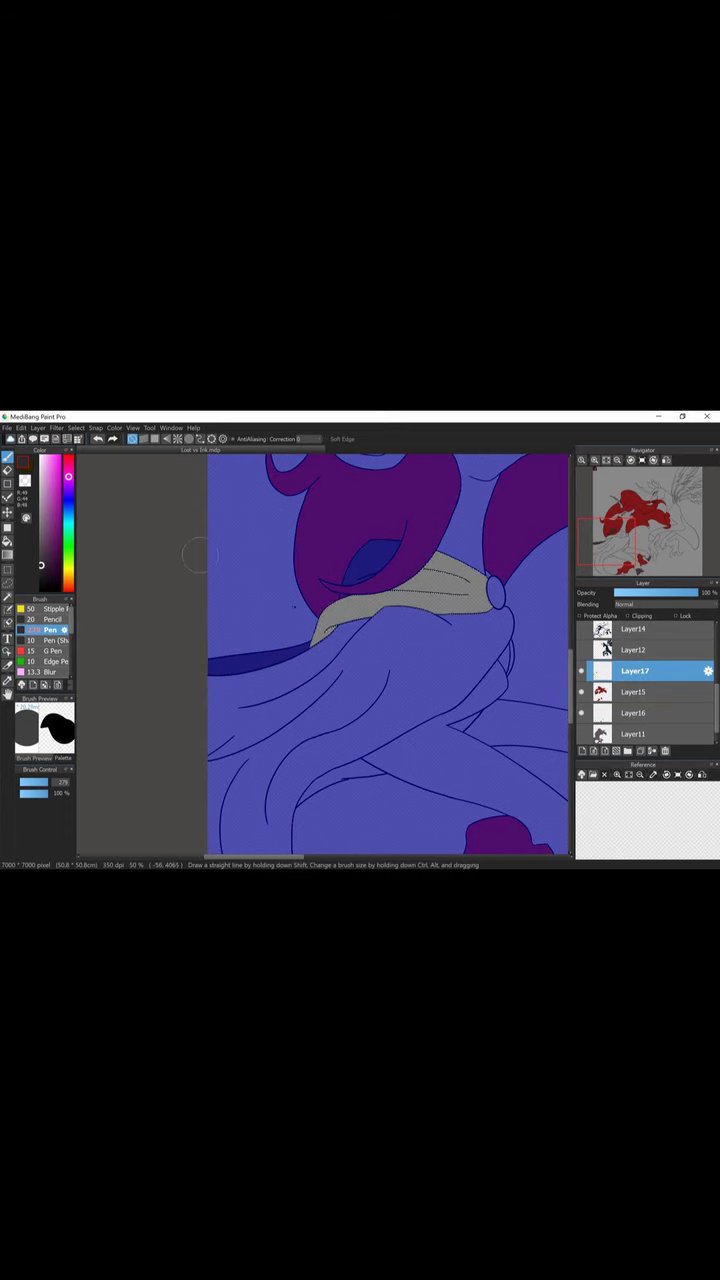
{"action": "left_click", "coordinate": [300, 760], "text": "shift"}
{"action": "scroll", "coordinate": [390, 650], "scroll_direction": "down", "scroll_amount": 2}
{"action": "key", "text": "b"}
{"action": "left_click_drag", "start_coordinate": [495, 520], "coordinate": [405, 615]}
{"action": "mouse_move", "coordinate": [455, 545]}
{"action": "left_mouse_down"}
{"action": "mouse_move", "coordinate": [260, 790]}
{"action": "mouse_move", "coordinate": [300, 620]}
{"action": "mouse_move", "coordinate": [340, 640]}
{"action": "left_mouse_up"}
{"action": "key", "text": "ctrl+d"}
{"action": "key", "text": "m"}
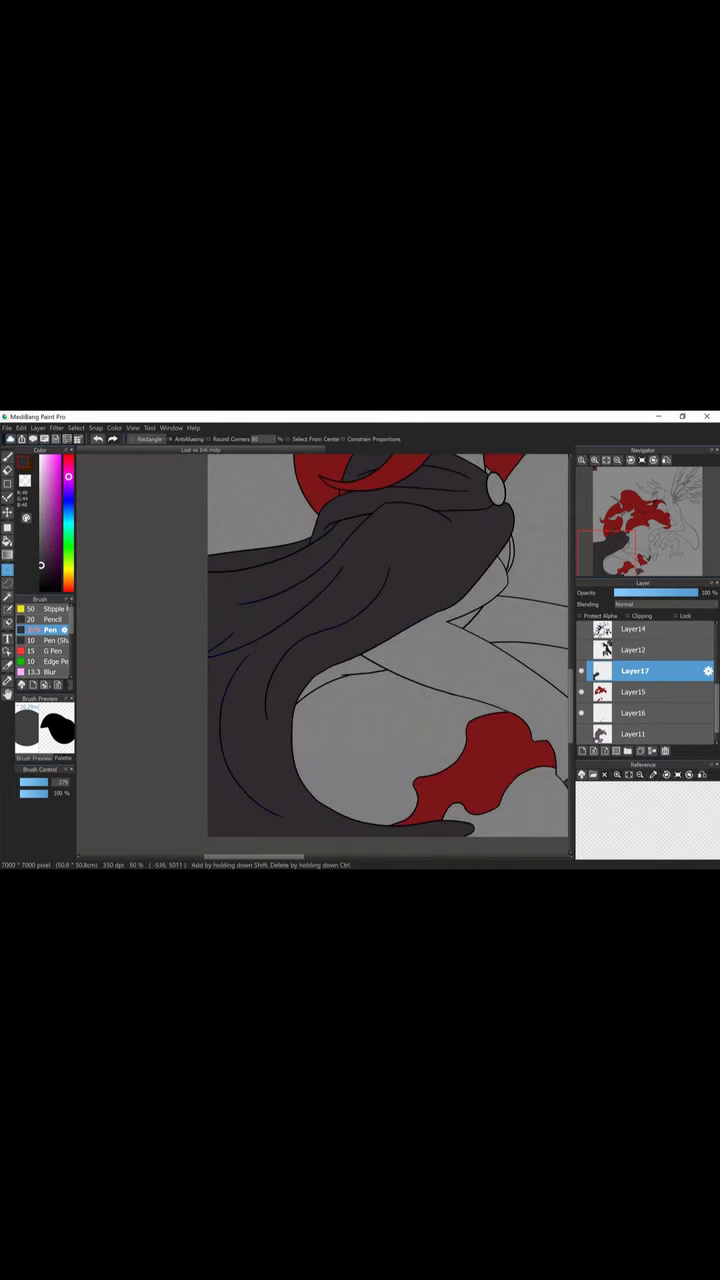
Fill the leftover cloak gaps beneath the mane lock and beside the chest with the dark cloak colour, and show the body colour on Layer11.
{"action": "scroll", "coordinate": [156, 637], "scroll_direction": "up", "scroll_amount": 5}
{"action": "key", "text": "b"}
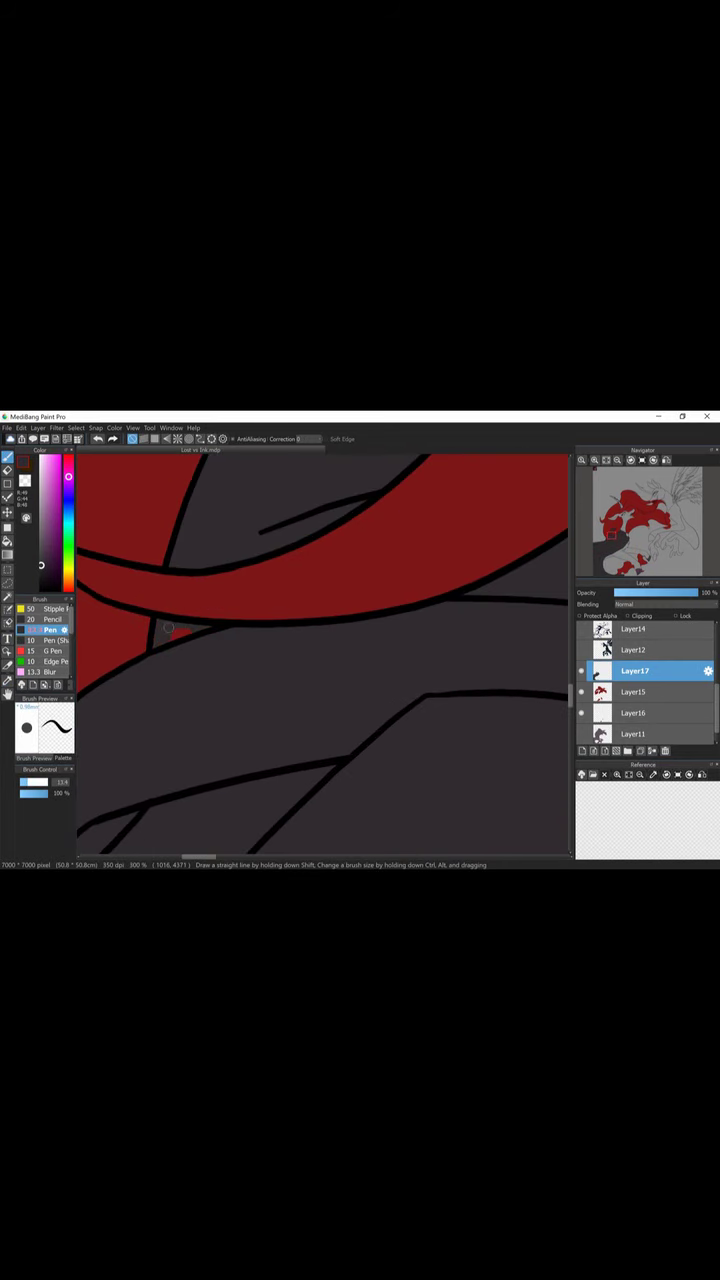
{"action": "scroll", "coordinate": [320, 655], "scroll_direction": "right", "scroll_amount": 5}
{"action": "scroll", "coordinate": [379, 489], "scroll_direction": "down", "scroll_amount": 5}
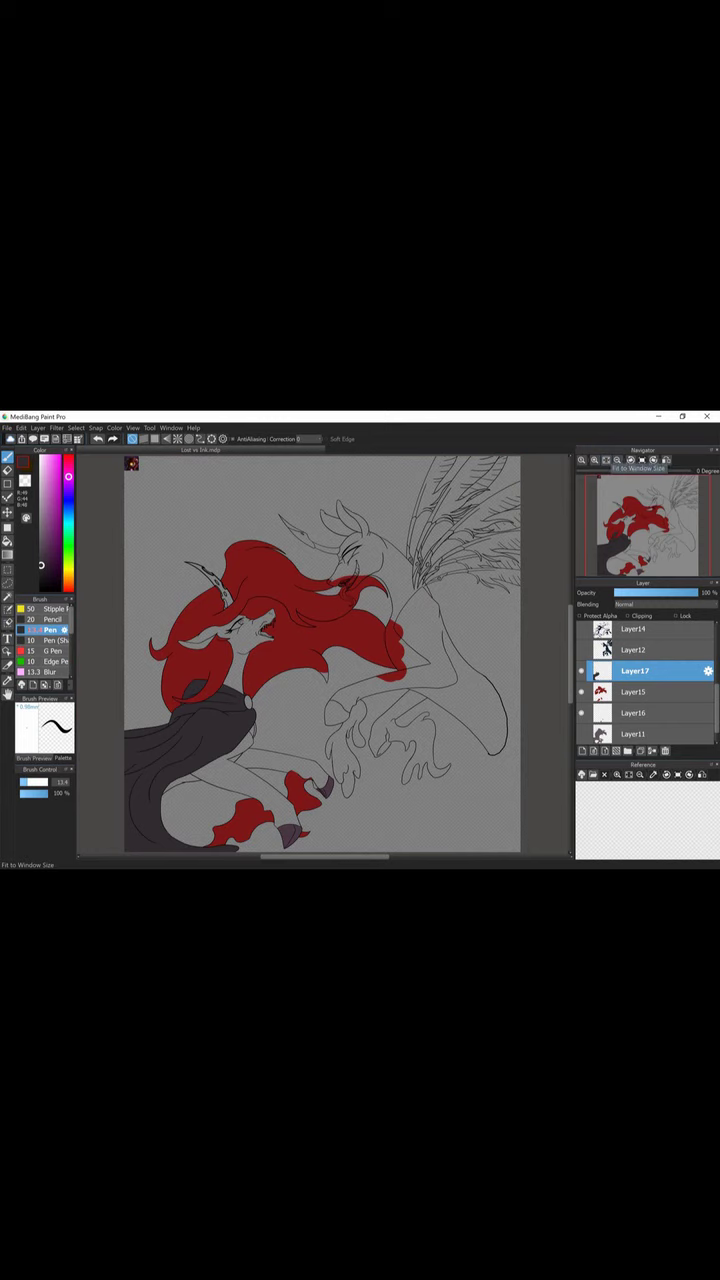
{"action": "scroll", "coordinate": [391, 606], "scroll_direction": "up", "scroll_amount": 5}
{"action": "scroll", "coordinate": [391, 606], "scroll_direction": "down", "scroll_amount": 1}
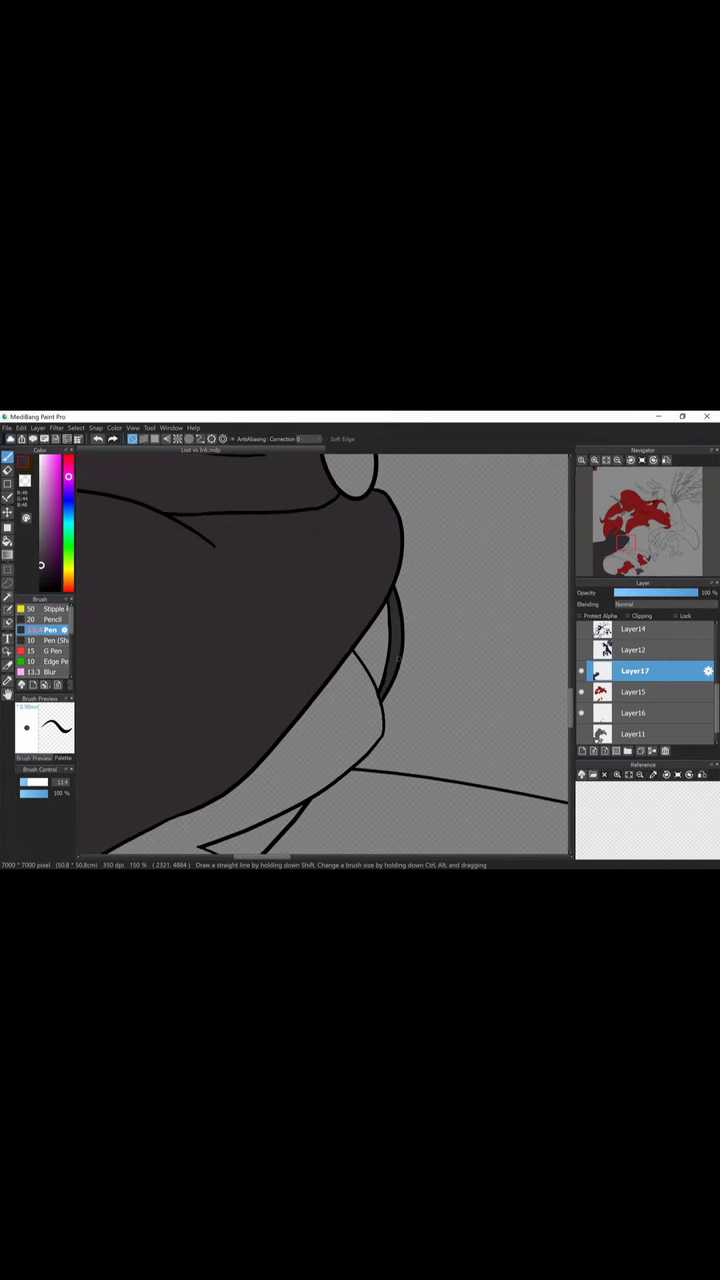
{"action": "scroll", "coordinate": [398, 658], "scroll_direction": "down", "scroll_amount": 1}
{"action": "scroll", "coordinate": [398, 658], "scroll_direction": "up", "scroll_amount": 2}
{"action": "scroll", "coordinate": [484, 650], "scroll_direction": "down", "scroll_amount": 5}
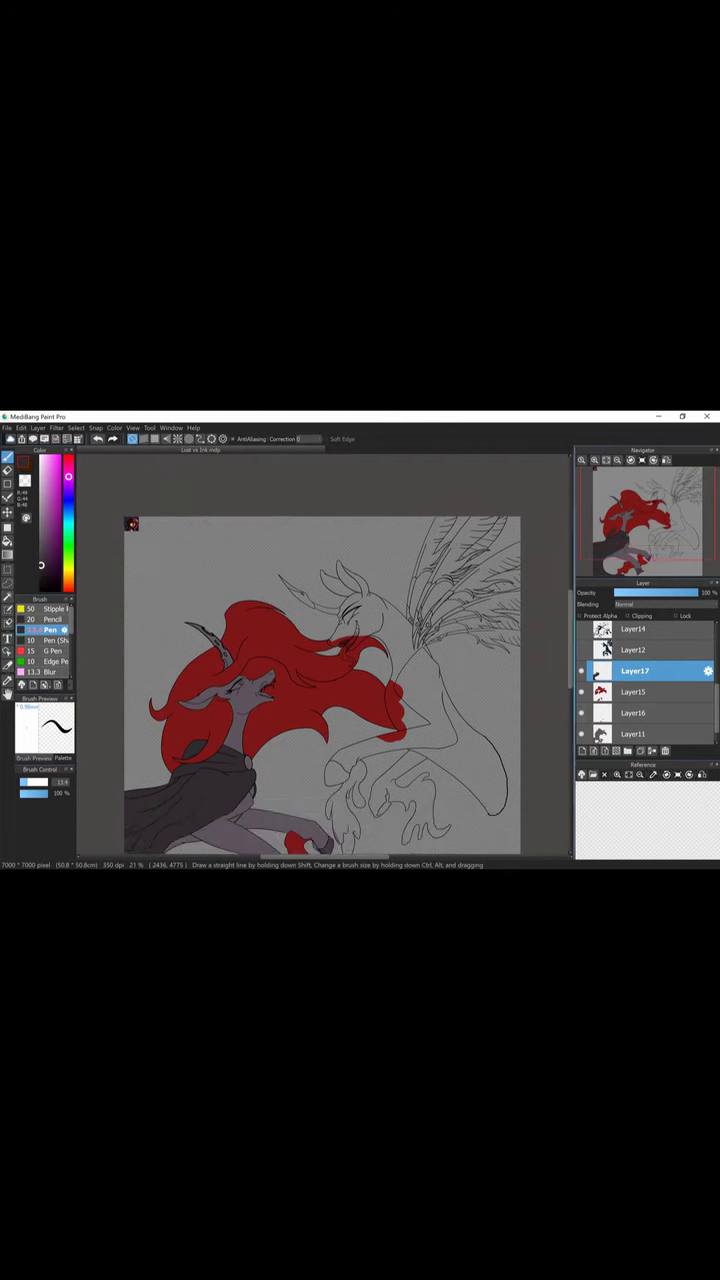
Sample purple from the reference portrait and paint the oval brooch on the cloak's collar with it.
{"action": "scroll", "coordinate": [320, 655], "scroll_direction": "up", "scroll_amount": 5}
{"action": "key", "text": "i"}
{"action": "key", "text": "b"}
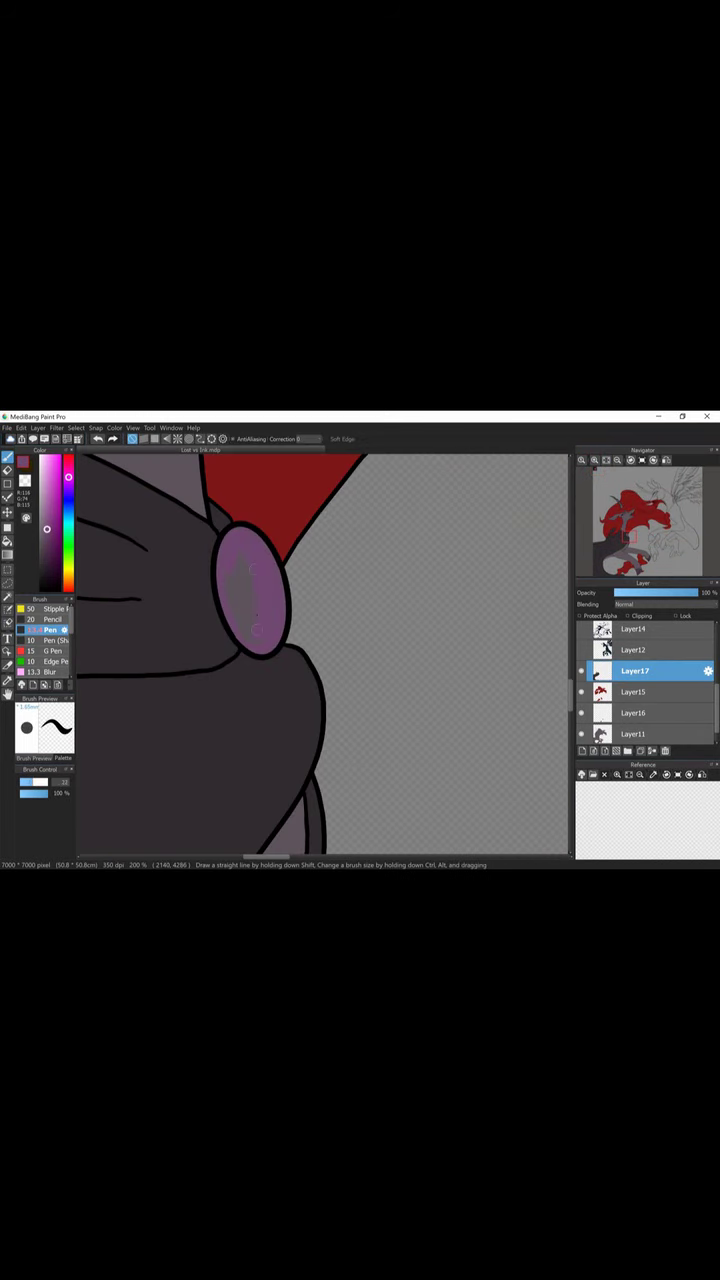
{"action": "scroll", "coordinate": [243, 597], "scroll_direction": "down", "scroll_amount": 4}
Sample yellow from the reference portrait's eye and paint the cloaked creature's whole eye with it.
{"action": "scroll", "coordinate": [243, 597], "scroll_direction": "up", "scroll_amount": 5}
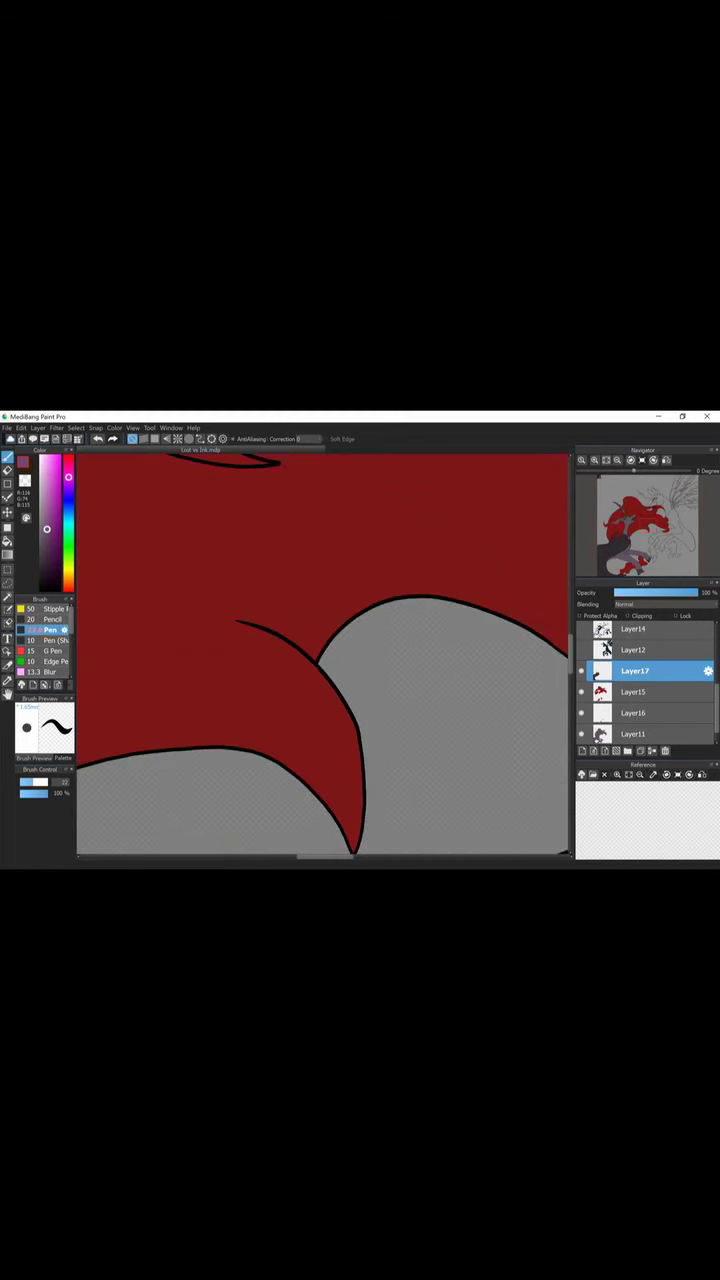
{"action": "scroll", "coordinate": [418, 610], "scroll_direction": "down", "scroll_amount": 3}
{"action": "left_click", "coordinate": [214, 614], "text": "alt"}
{"action": "scroll", "coordinate": [418, 610], "scroll_direction": "up", "scroll_amount": 3}
{"action": "mouse_move", "coordinate": [347, 700]}
{"action": "left_mouse_down"}
{"action": "mouse_move", "coordinate": [183, 764]}
{"action": "mouse_move", "coordinate": [358, 598]}
{"action": "mouse_move", "coordinate": [406, 615]}
{"action": "mouse_move", "coordinate": [368, 660]}
{"action": "mouse_move", "coordinate": [237, 722]}
{"action": "left_mouse_up"}
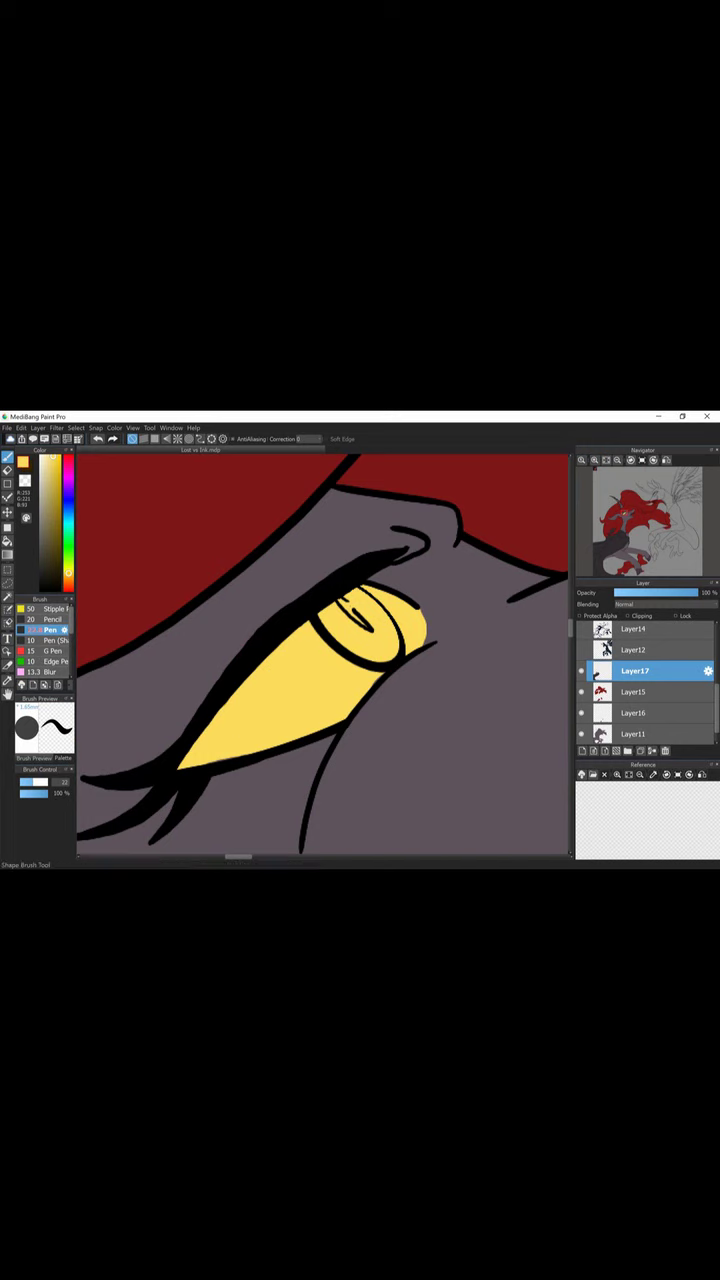
Sample the iris red from the reference portrait, select the cloaked creature's iris, and paint it dark red.
{"action": "scroll", "coordinate": [450, 650], "scroll_direction": "down", "scroll_amount": 3}
{"action": "left_click", "coordinate": [530, 650], "text": "alt"}
{"action": "scroll", "coordinate": [450, 650], "scroll_direction": "up", "scroll_amount": 3}
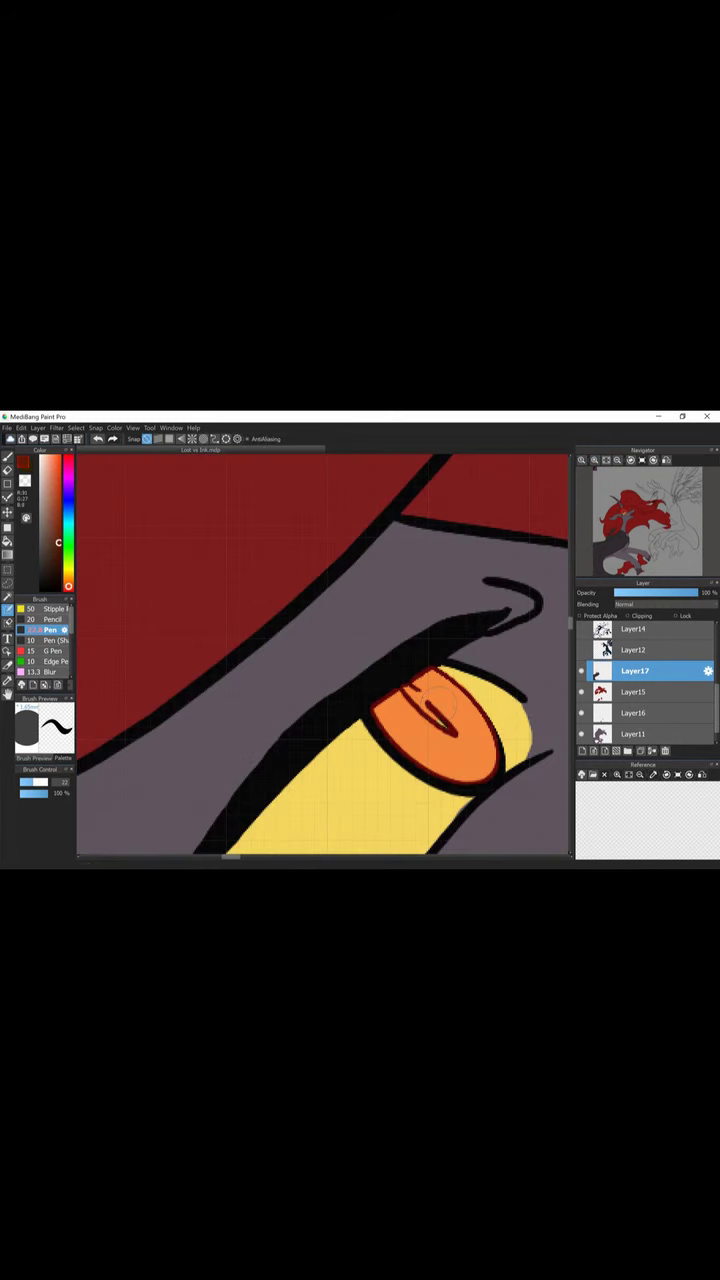
{"action": "mouse_move", "coordinate": [395, 720]}
{"action": "left_mouse_down"}
{"action": "mouse_move", "coordinate": [430, 750]}
{"action": "mouse_move", "coordinate": [400, 670]}
{"action": "left_mouse_up"}
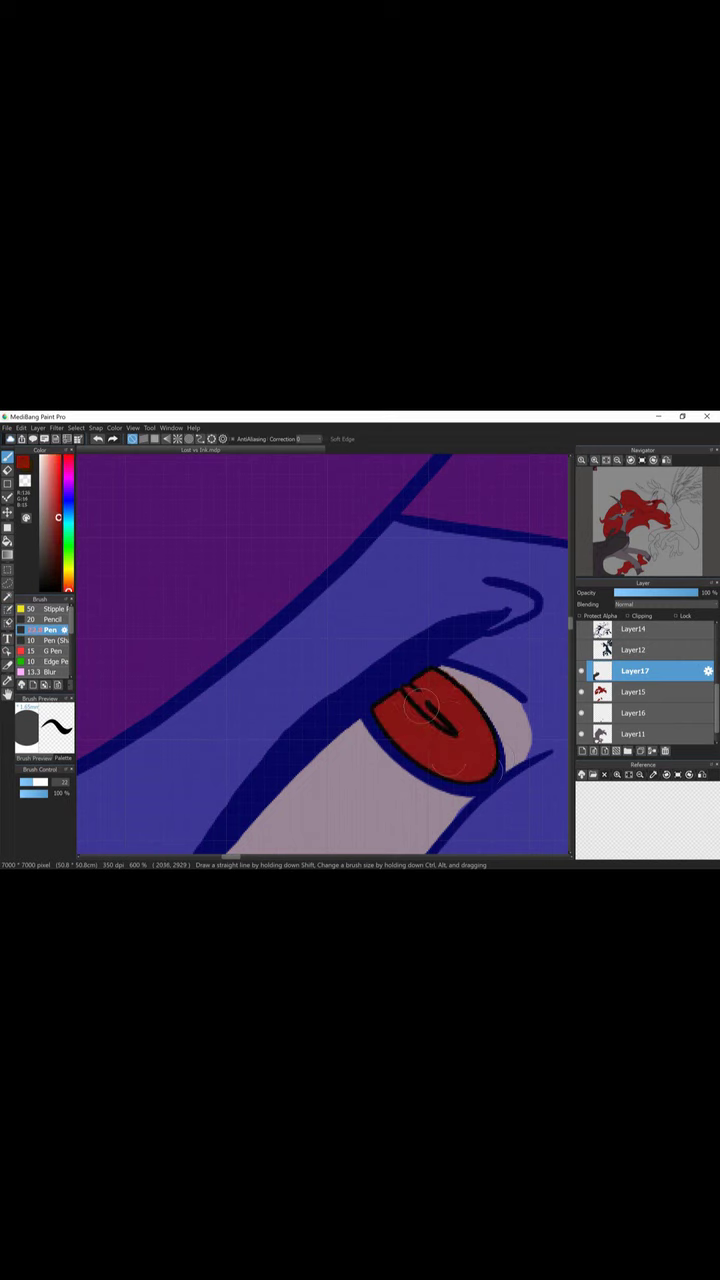
Add a layer above Layer17, airbrush the iris with dark shading and a bright red glow, and clear the selection.
{"action": "left_click", "coordinate": [50, 631]}
{"action": "left_click", "coordinate": [583, 750]}
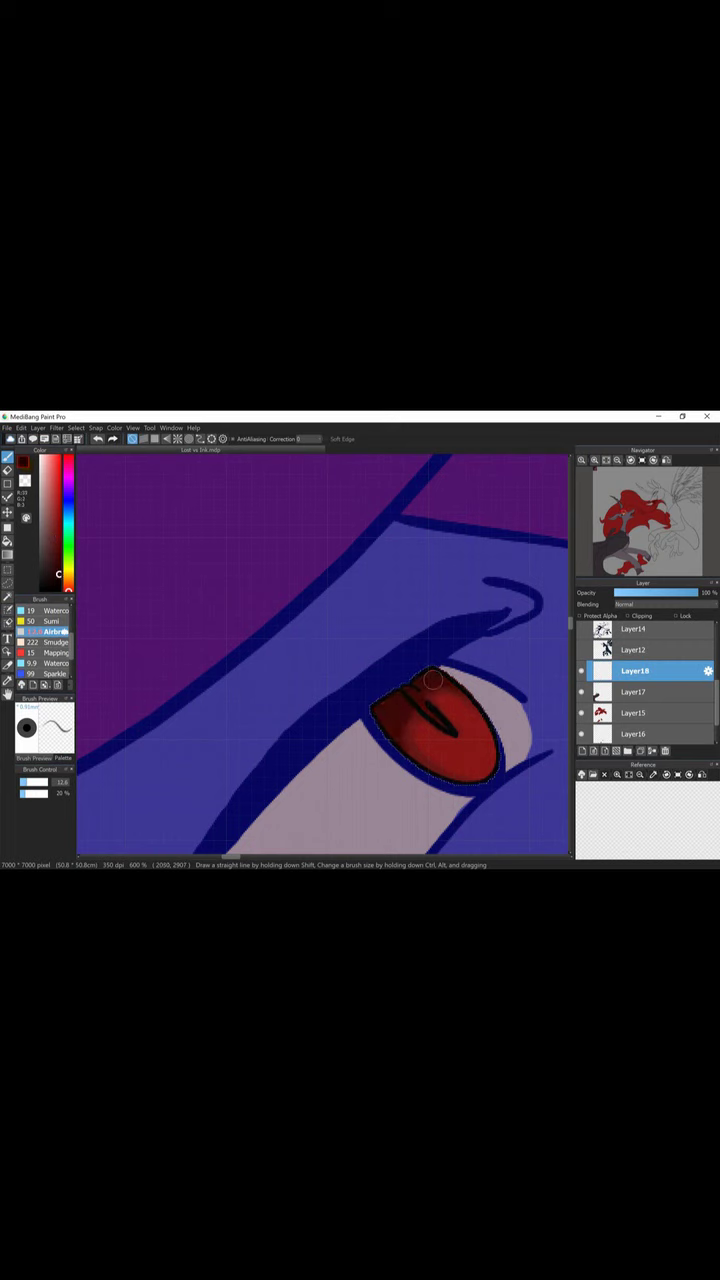
{"action": "left_click", "coordinate": [470, 745], "text": "alt"}
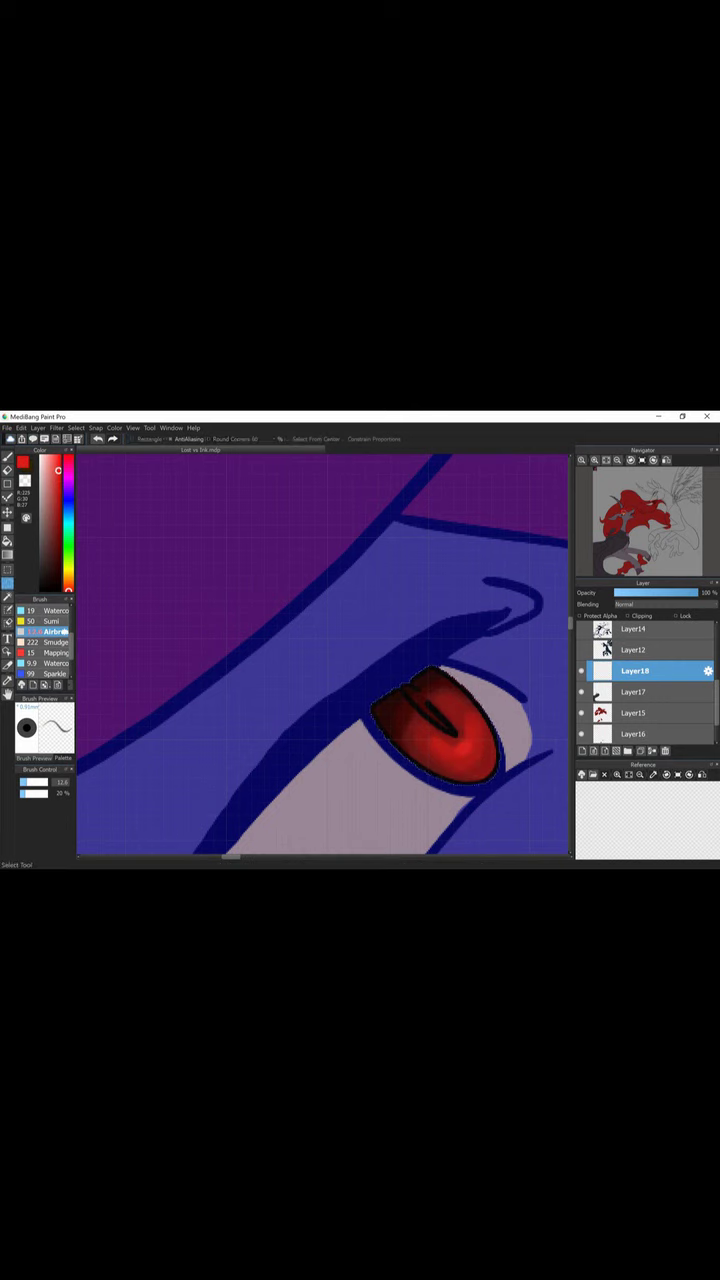
{"action": "key", "text": "b"}
Sample the eye's yellow and touch up the edges around the iris with the Pen on Layer18.
{"action": "scroll", "coordinate": [400, 686], "scroll_direction": "up", "scroll_amount": 4}
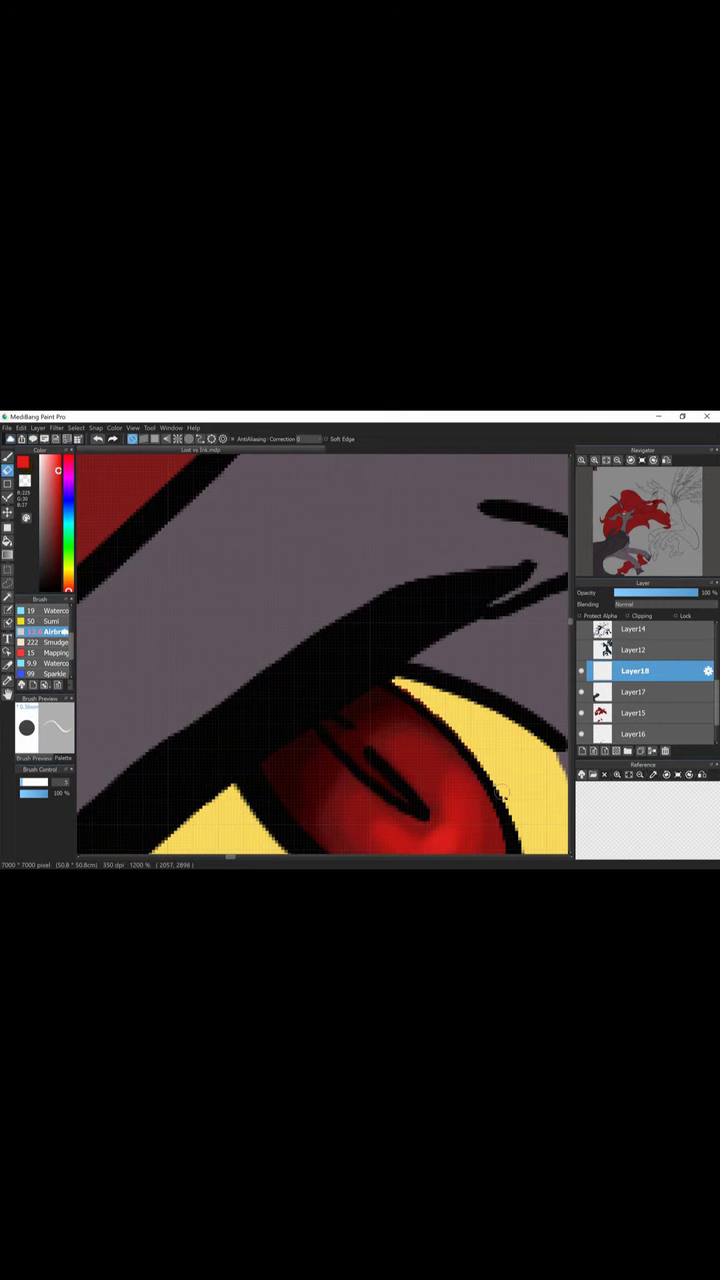
{"action": "left_click", "coordinate": [401, 685], "text": "alt"}
{"action": "key", "text": "p"}
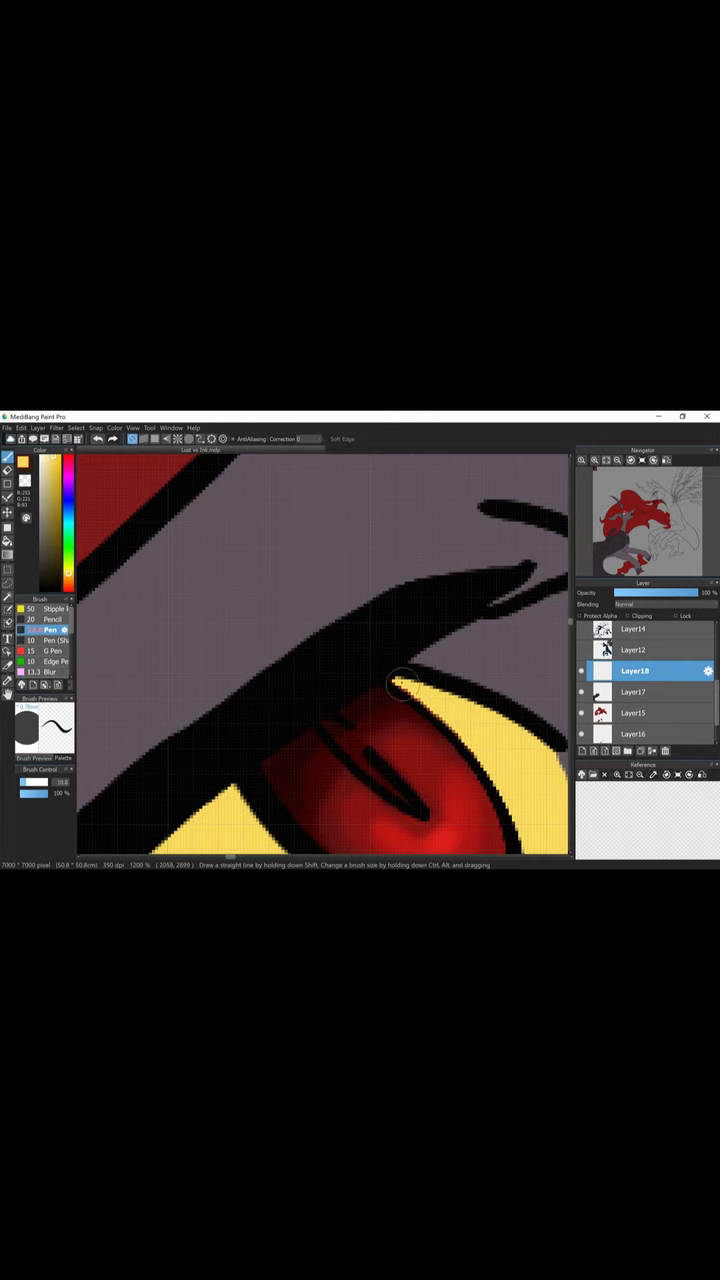
{"action": "left_click_drag", "start_coordinate": [494, 754], "coordinate": [380, 474]}
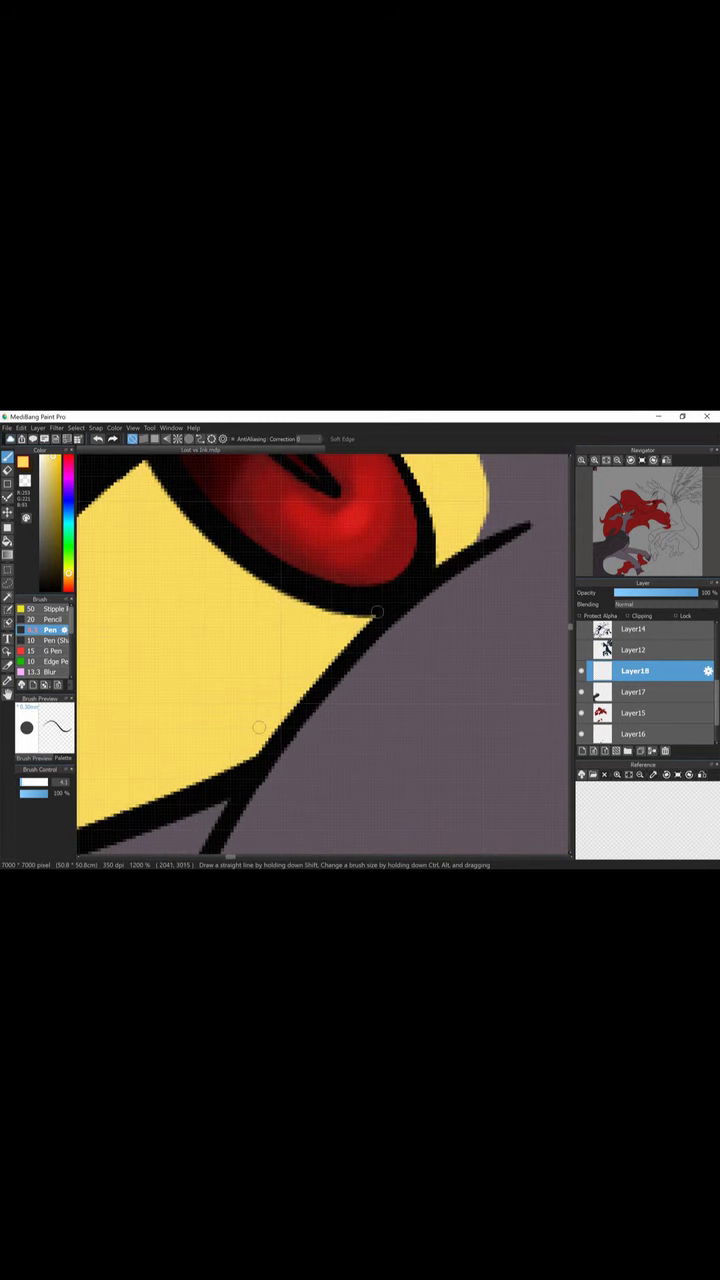
Sample pink from the reference portrait's mouth and paint the cloaked creature's lower mouth lining and upper gums.
{"action": "scroll", "coordinate": [380, 474], "scroll_direction": "down", "scroll_amount": 5}
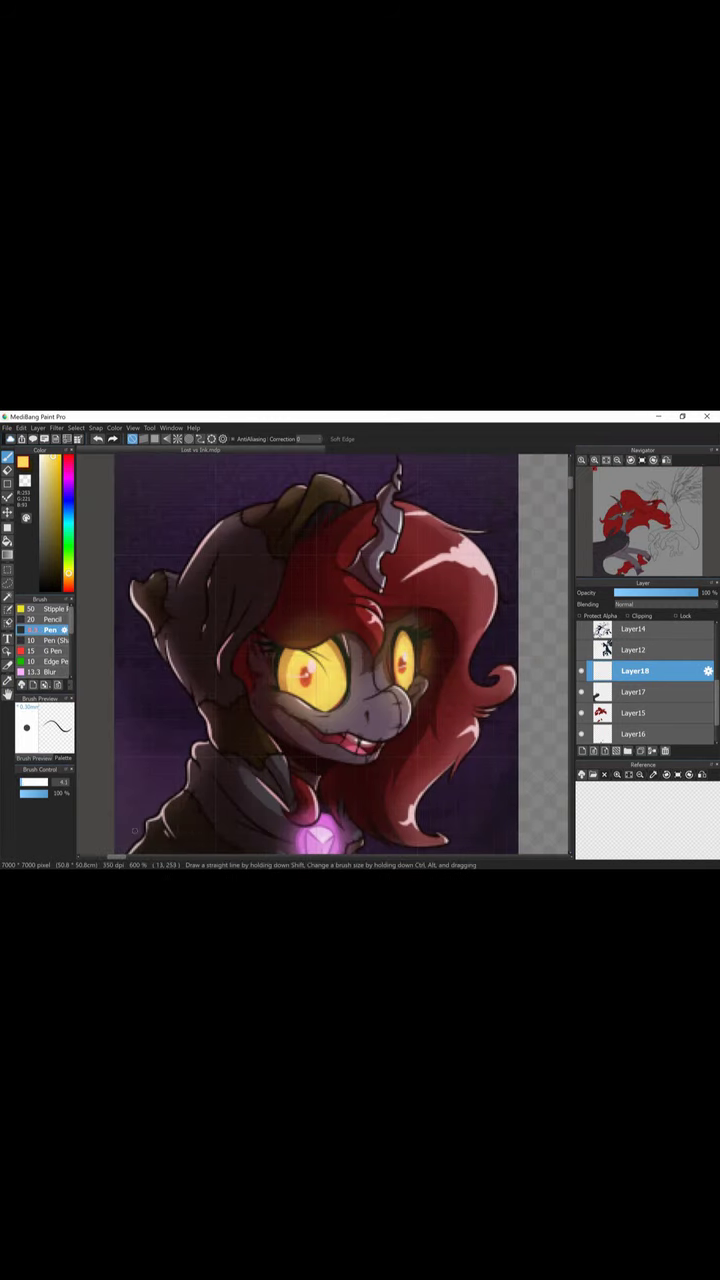
{"action": "scroll", "coordinate": [342, 657], "scroll_direction": "up", "scroll_amount": 5}
{"action": "left_click", "coordinate": [455, 600], "text": "alt"}
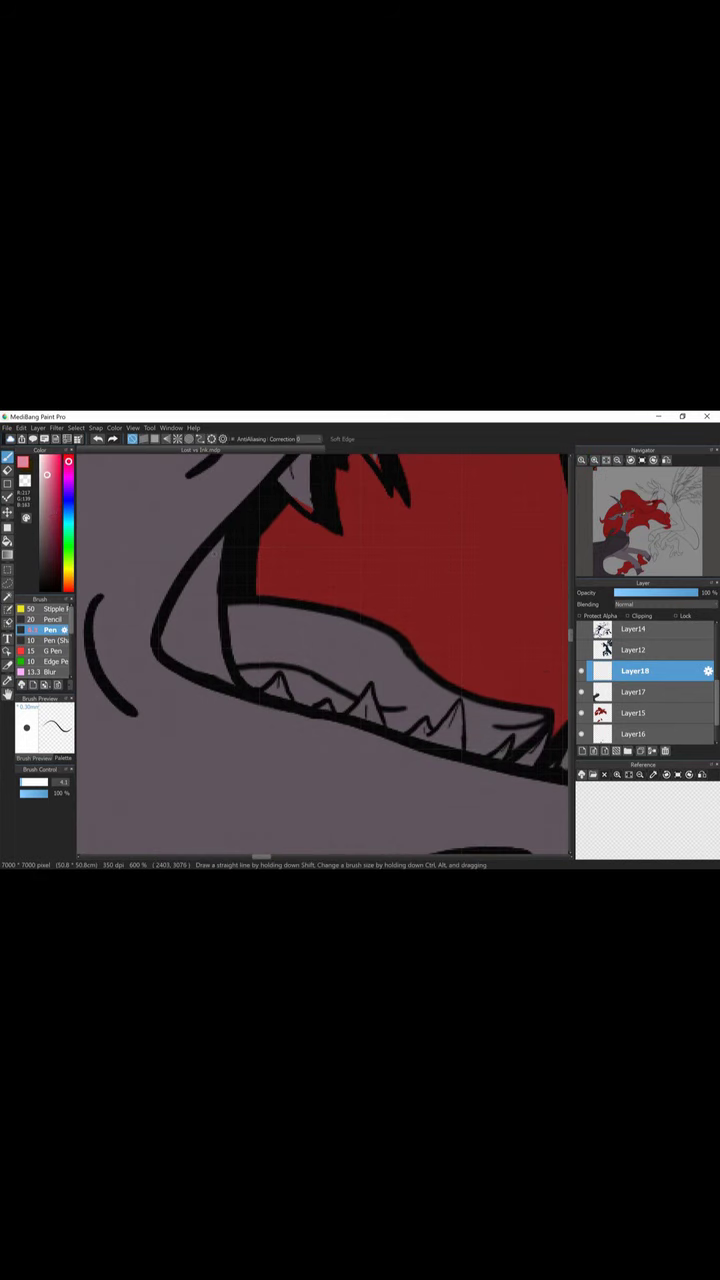
{"action": "left_click_drag", "start_coordinate": [215, 545], "coordinate": [240, 677]}
{"action": "left_click_drag", "start_coordinate": [320, 700], "coordinate": [320, 567]}
{"action": "mouse_move", "coordinate": [225, 495]}
{"action": "left_mouse_down"}
{"action": "mouse_move", "coordinate": [332, 498]}
{"action": "mouse_move", "coordinate": [437, 570]}
{"action": "left_mouse_up"}
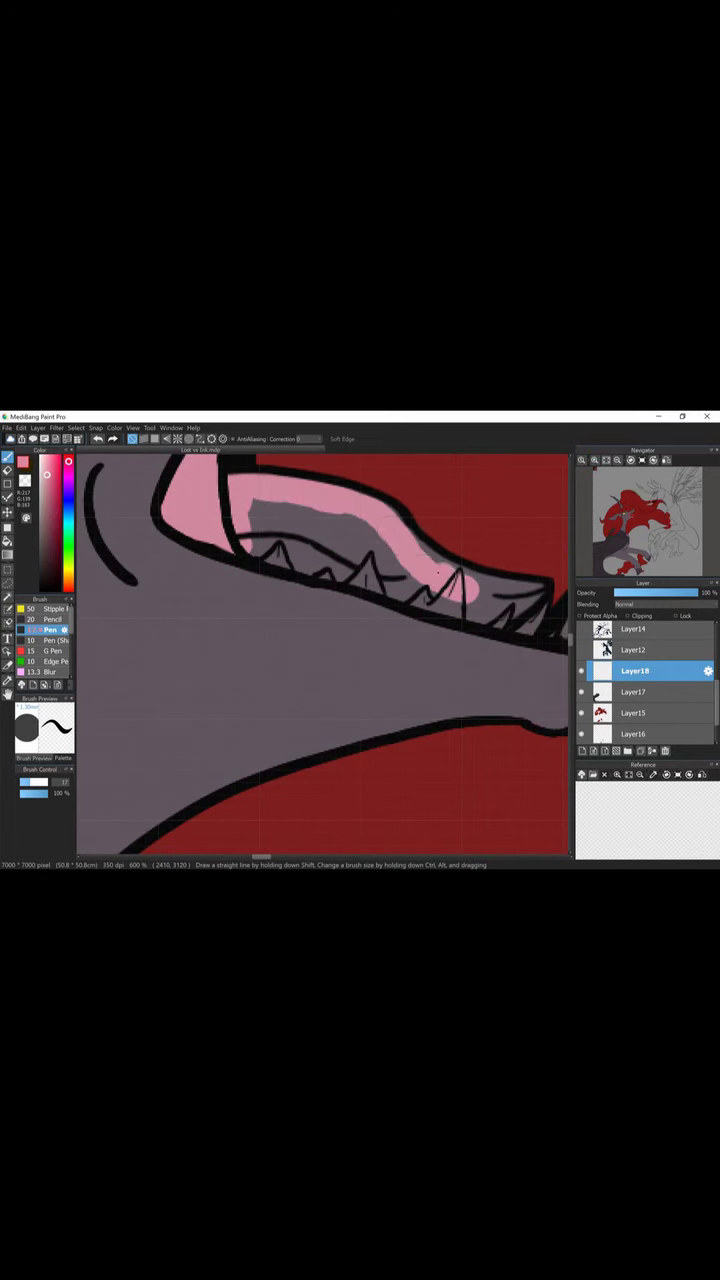
{"action": "mouse_move", "coordinate": [530, 600]}
{"action": "left_mouse_down"}
{"action": "mouse_move", "coordinate": [300, 560]}
{"action": "mouse_move", "coordinate": [380, 540]}
{"action": "left_mouse_up"}
{"action": "mouse_move", "coordinate": [450, 700]}
{"action": "left_mouse_down"}
{"action": "mouse_move", "coordinate": [80, 600]}
{"action": "mouse_move", "coordinate": [370, 645]}
{"action": "left_mouse_up"}
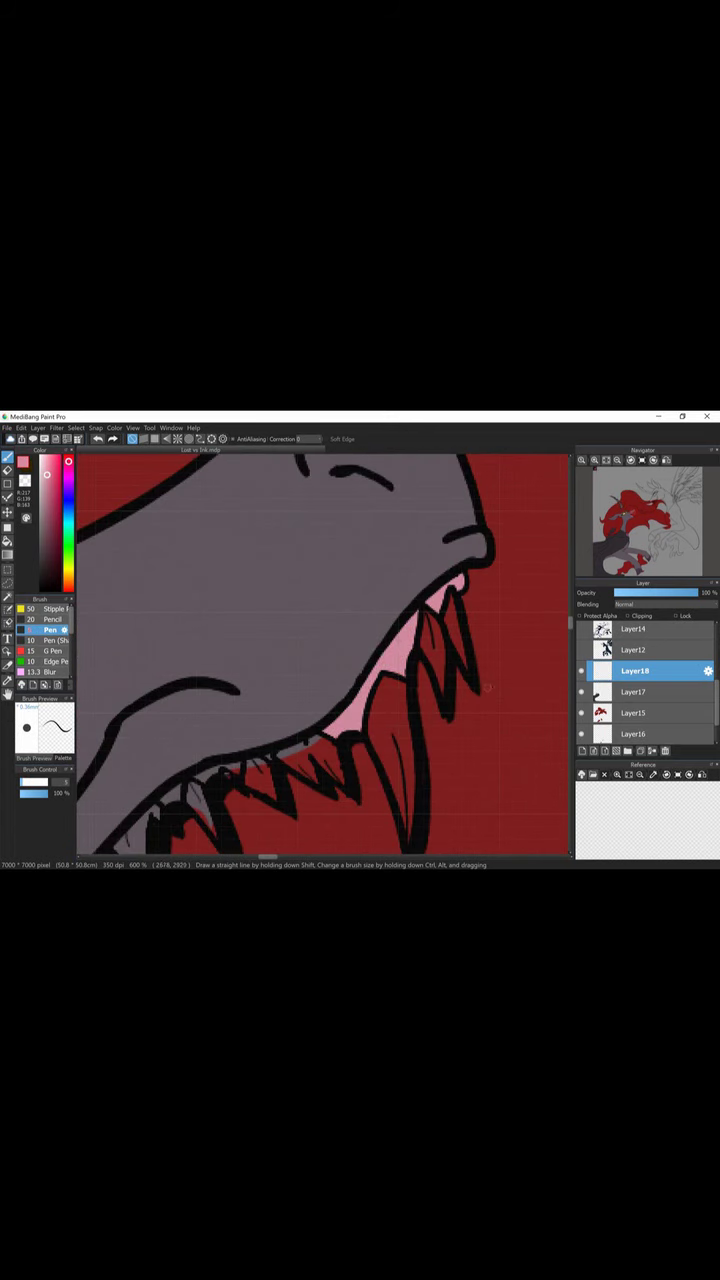
{"action": "left_click_drag", "start_coordinate": [267, 753], "coordinate": [267, 598]}
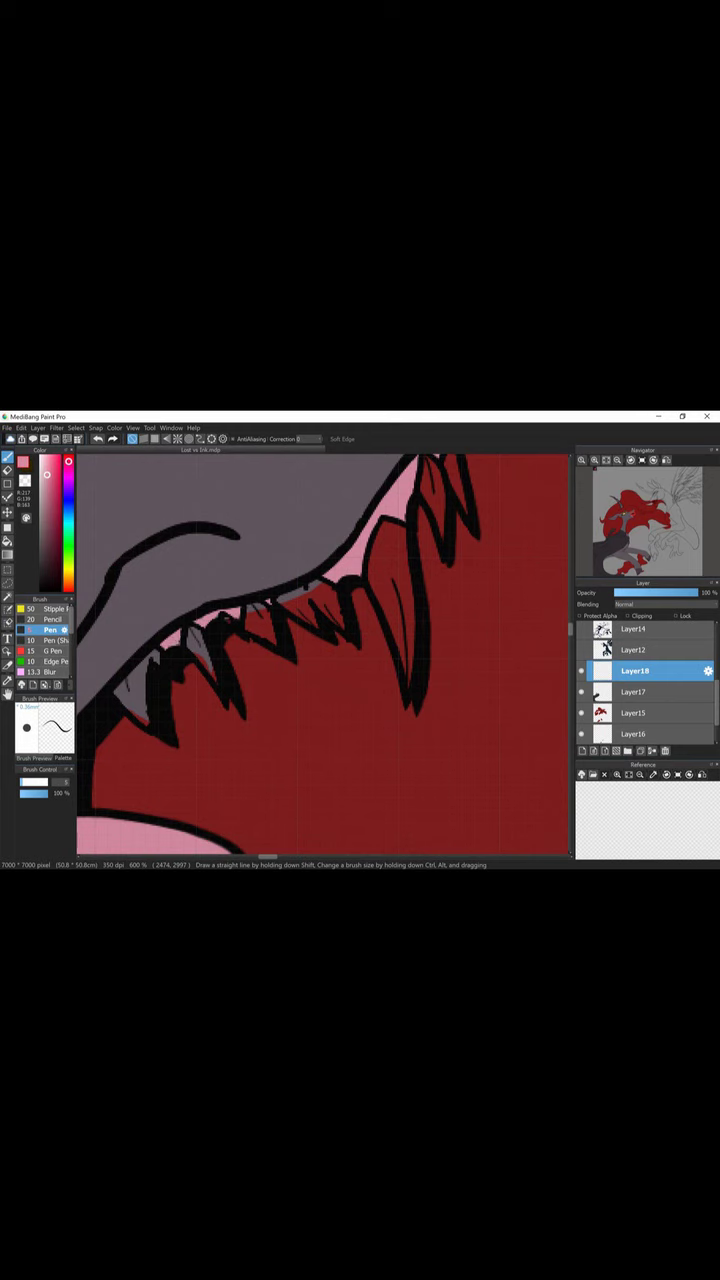
Add a layer above Layer18, sample the off-white tooth colour from the reference portrait, and start painting the upper teeth.
{"action": "key", "text": "ctrl+shift+n"}
{"action": "scroll", "coordinate": [319, 613], "scroll_direction": "down", "scroll_amount": 3}
{"action": "scroll", "coordinate": [319, 613], "scroll_direction": "up", "scroll_amount": 5}
{"action": "key", "text": "x"}
{"action": "scroll", "coordinate": [318, 653], "scroll_direction": "up", "scroll_amount": 1}
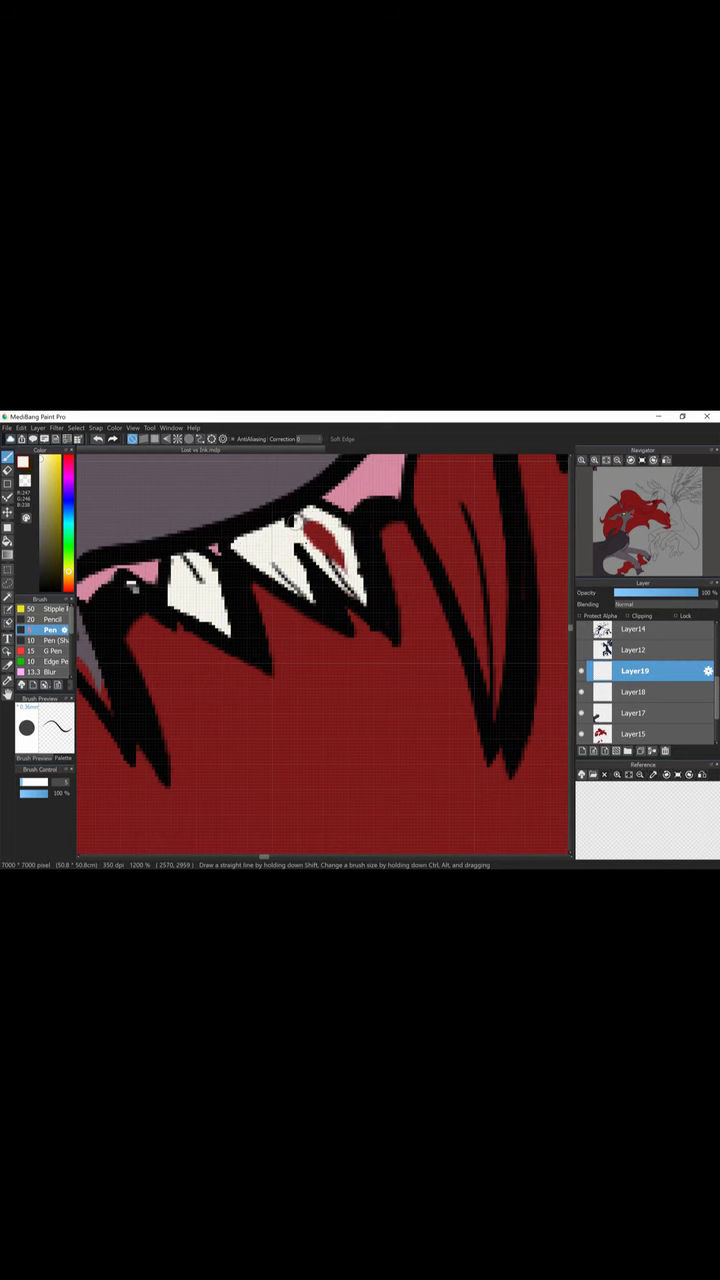
Flip the canvas view and paint the remaining upper teeth off-white, including the long fang and the front teeth.
{"action": "key", "text": "h"}
{"action": "left_click_drag", "start_coordinate": [311, 603], "coordinate": [262, 707]}
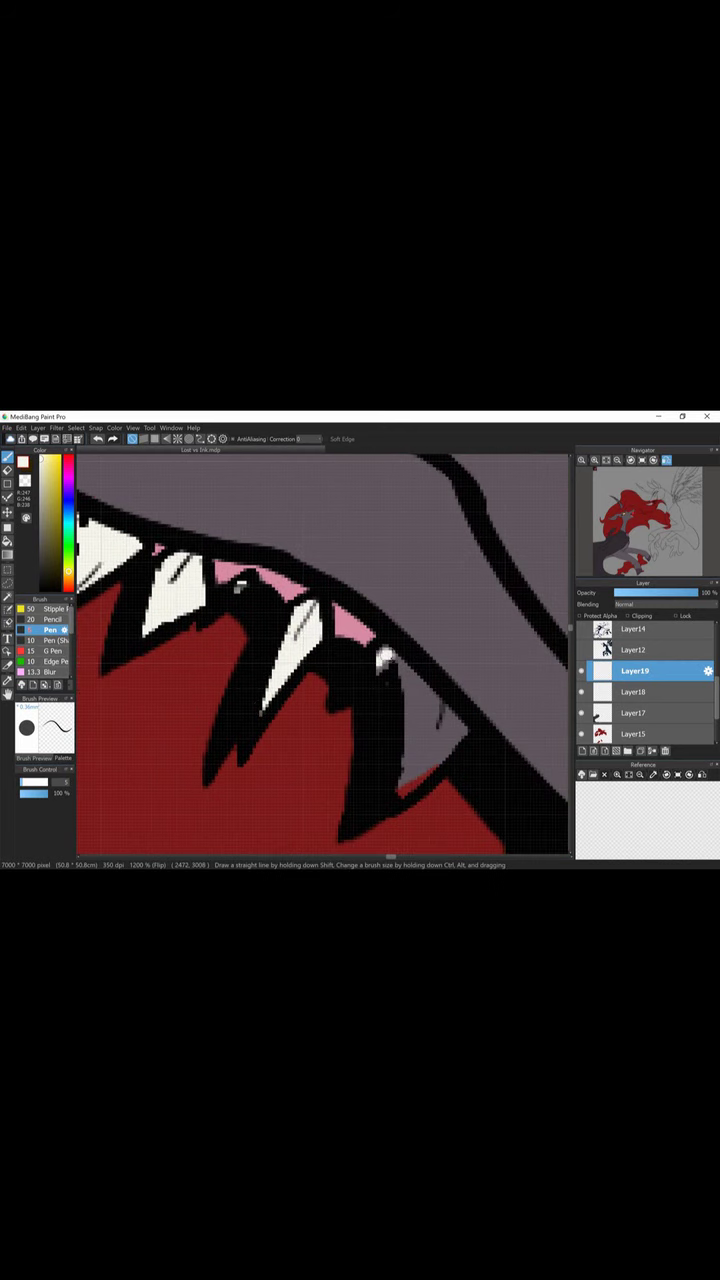
{"action": "mouse_move", "coordinate": [438, 712]}
{"action": "left_mouse_down"}
{"action": "mouse_move", "coordinate": [540, 640]}
{"action": "mouse_move", "coordinate": [560, 600]}
{"action": "mouse_move", "coordinate": [450, 520]}
{"action": "left_mouse_up"}
{"action": "mouse_move", "coordinate": [495, 490]}
{"action": "left_mouse_down"}
{"action": "mouse_move", "coordinate": [463, 583]}
{"action": "mouse_move", "coordinate": [455, 560]}
{"action": "mouse_move", "coordinate": [493, 656]}
{"action": "left_mouse_up"}
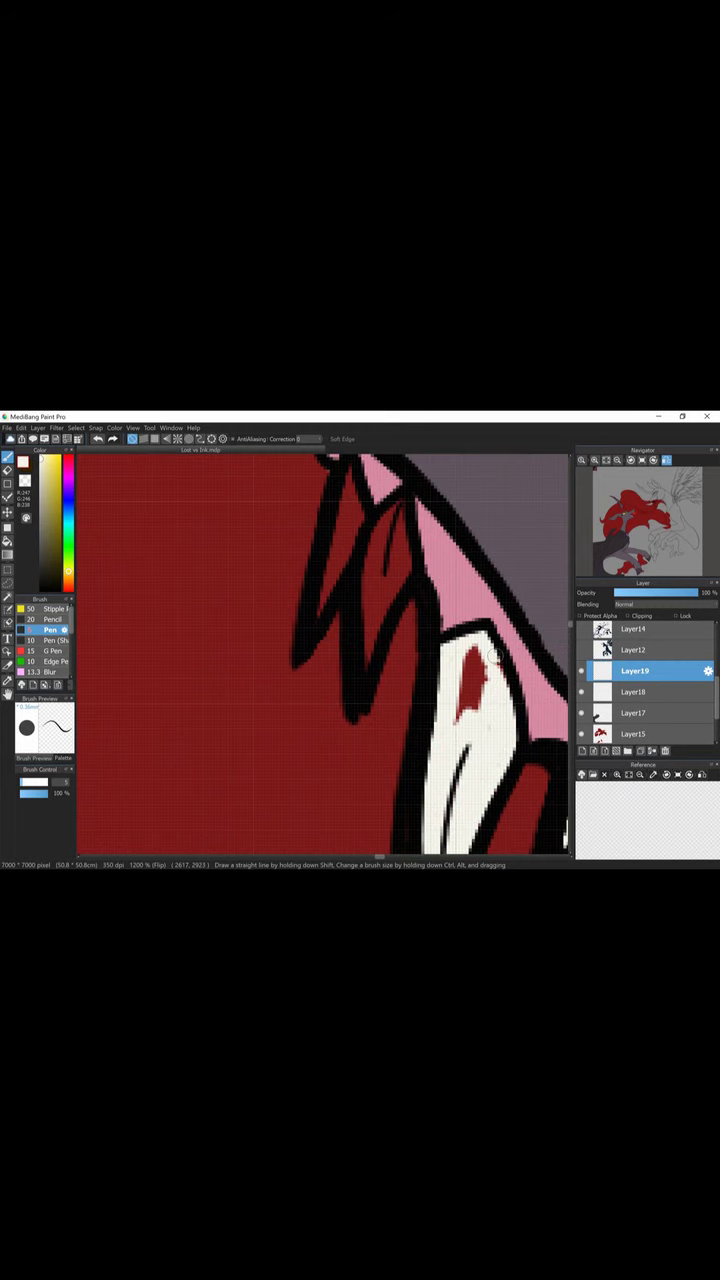
{"action": "left_click_drag", "start_coordinate": [401, 501], "coordinate": [398, 543]}
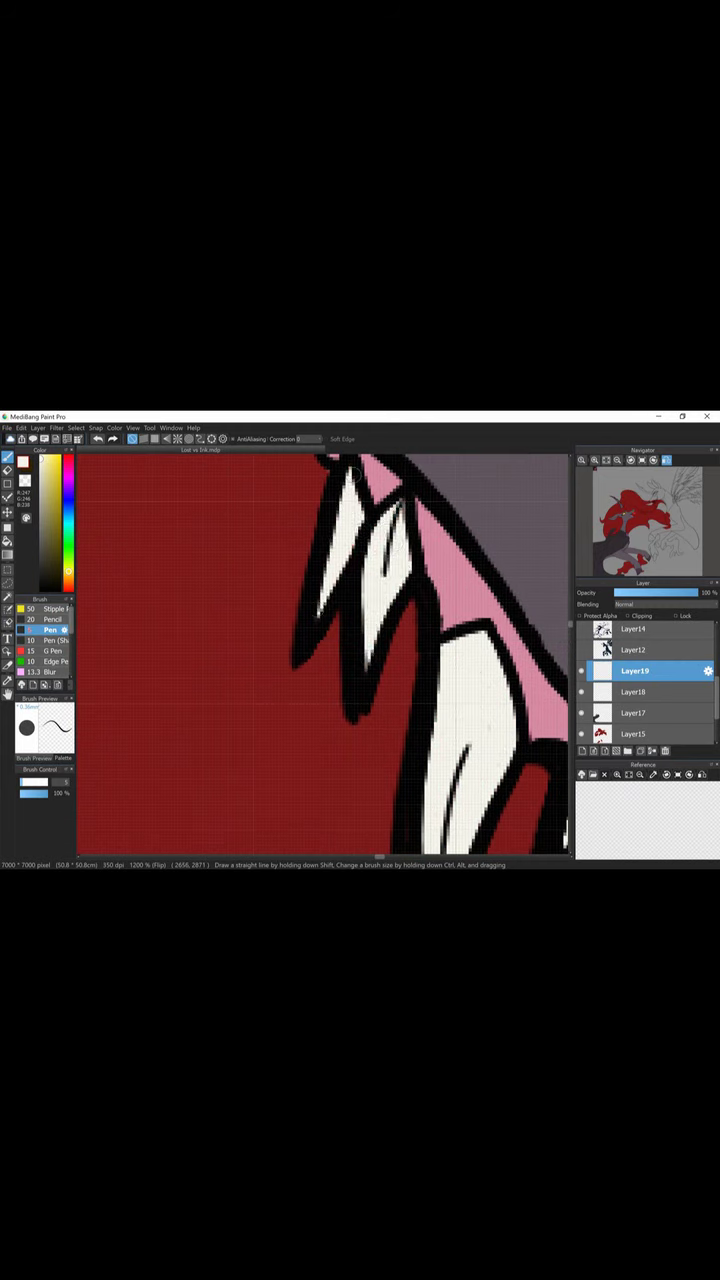
Paint the cloaked creature's lower teeth off-white on Layer19, from the front of the jaw to the mouth corner.
{"action": "scroll", "coordinate": [430, 655], "scroll_direction": "down", "scroll_amount": 5}
{"action": "scroll", "coordinate": [323, 650], "scroll_direction": "right", "scroll_amount": 5}
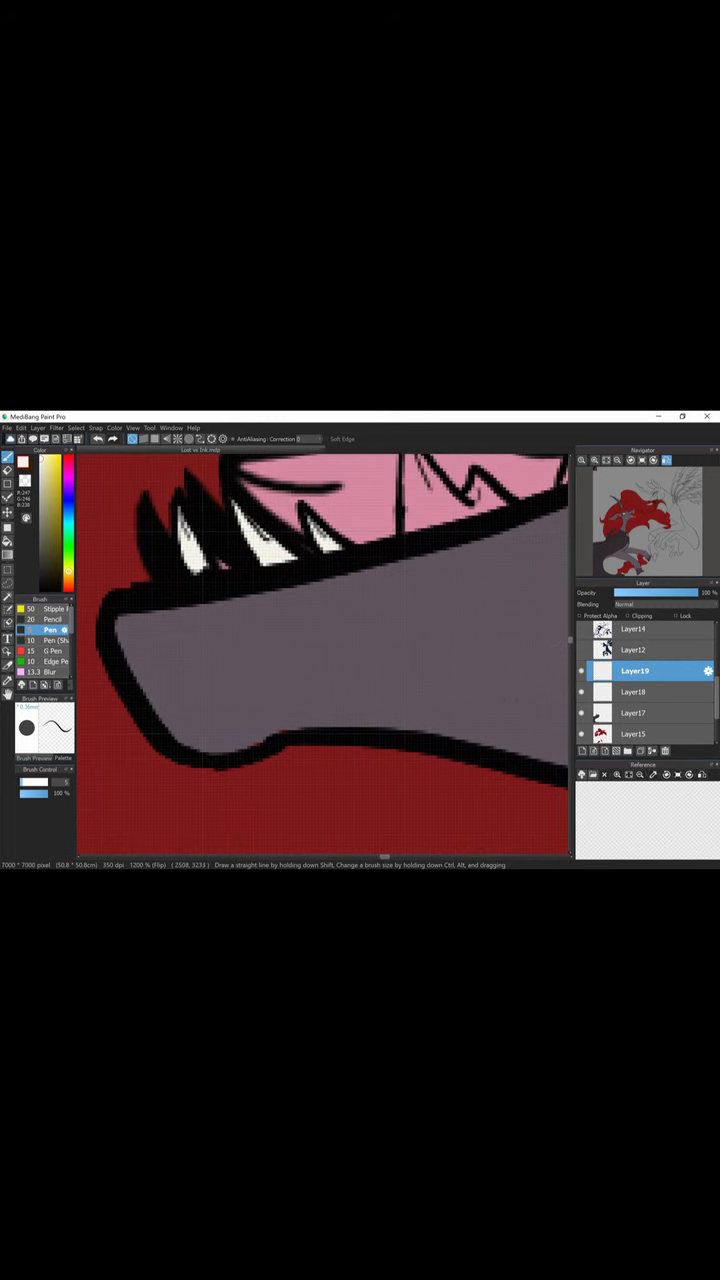
{"action": "scroll", "coordinate": [450, 710], "scroll_direction": "up", "scroll_amount": 5}
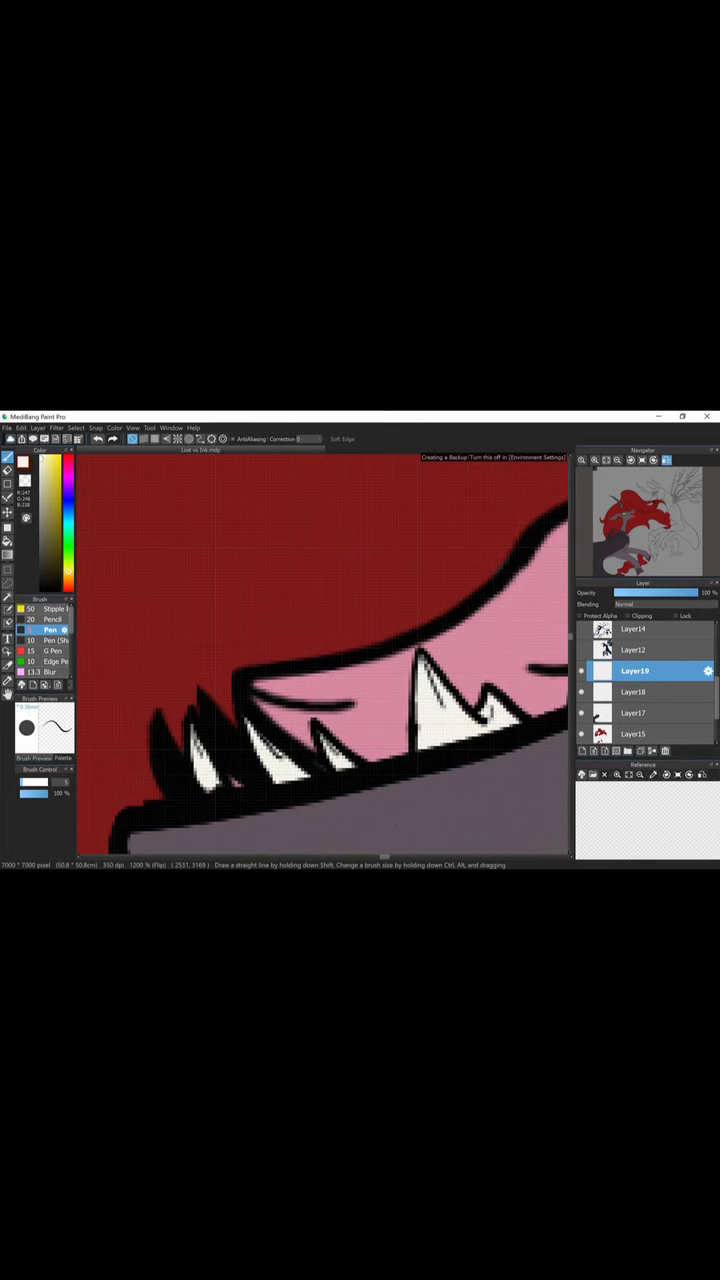
{"action": "scroll", "coordinate": [322, 654], "scroll_direction": "down", "scroll_amount": 3}
{"action": "scroll", "coordinate": [322, 654], "scroll_direction": "right", "scroll_amount": 5}
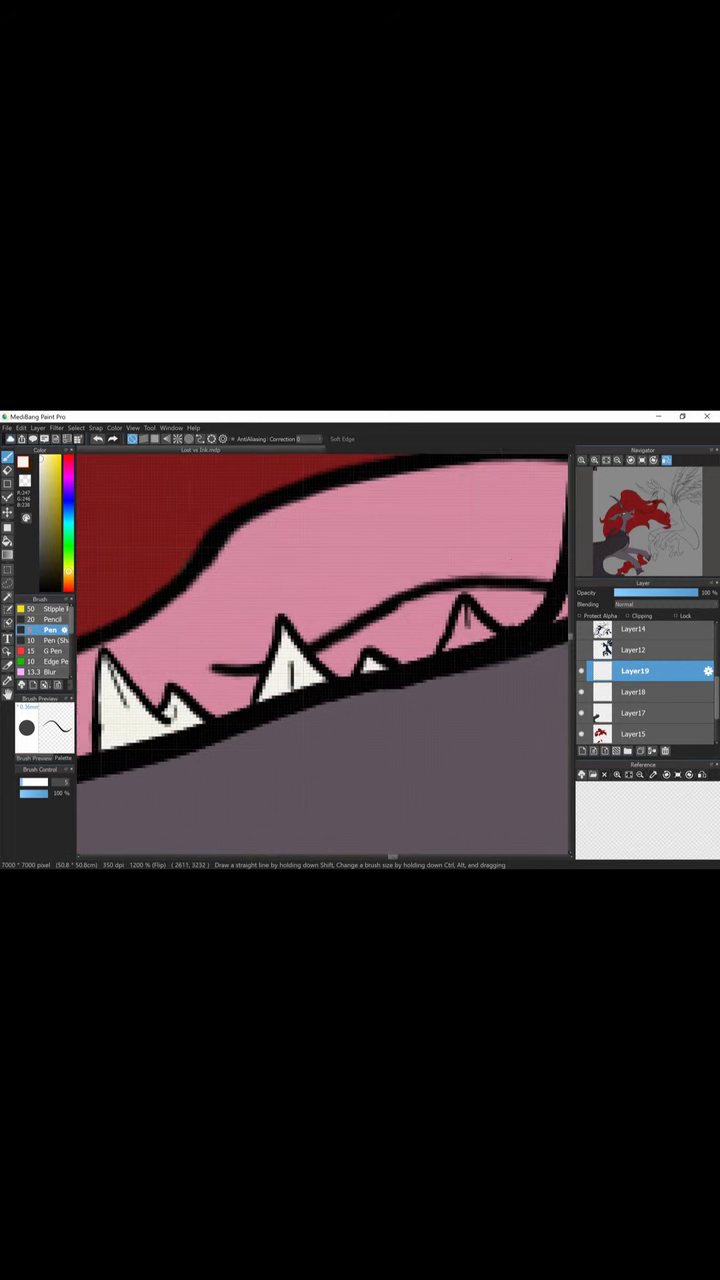
{"action": "scroll", "coordinate": [322, 654], "scroll_direction": "down", "scroll_amount": 2}
Show the black shading on Layer14 and make Layer12, with the winged creature's dark blue body colour, visible and active.
{"action": "scroll", "coordinate": [405, 665], "scroll_direction": "down", "scroll_amount": 3}
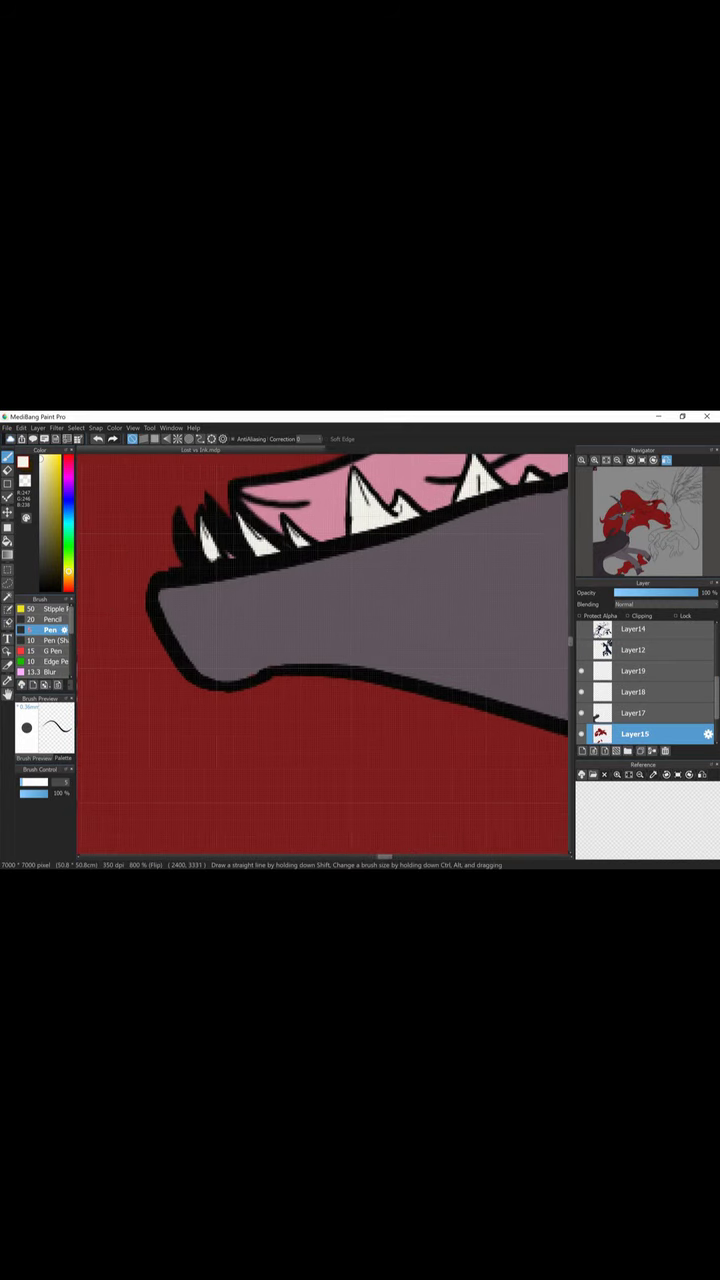
{"action": "key", "text": "e"}
{"action": "scroll", "coordinate": [523, 594], "scroll_direction": "down", "scroll_amount": 10}
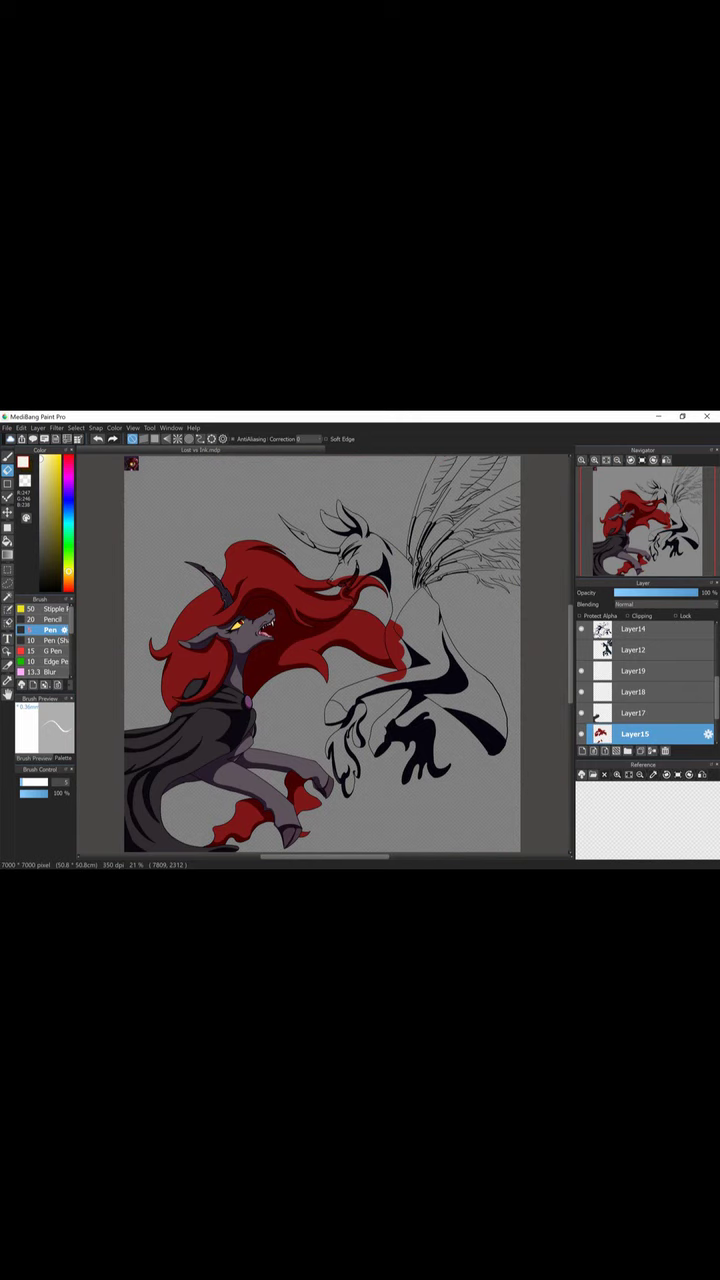
{"action": "left_click", "coordinate": [633, 649]}
{"action": "scroll", "coordinate": [648, 680], "scroll_direction": "up", "scroll_amount": 1}
{"action": "left_click", "coordinate": [581, 691]}
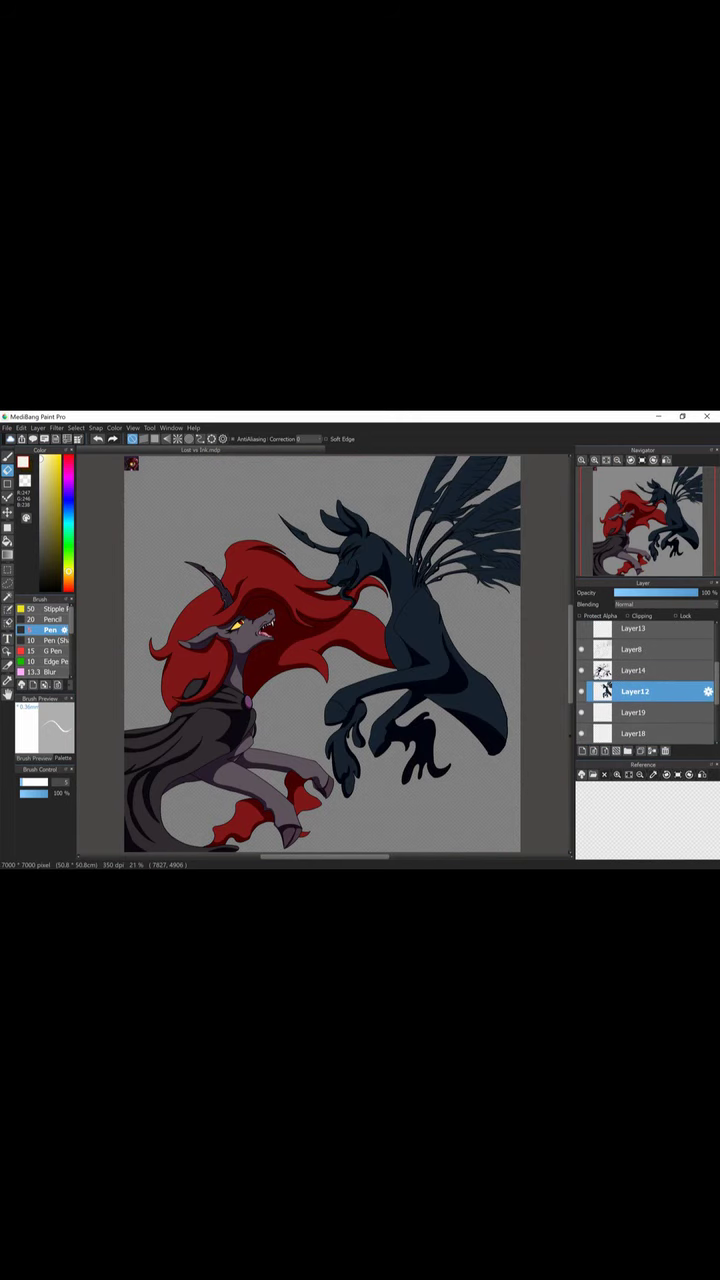
Sample a tan colour, add a layer above Layer12, and paint the winged creature's upper and lower teeth tan.
{"action": "scroll", "coordinate": [648, 680], "scroll_direction": "up", "scroll_amount": 3}
{"action": "scroll", "coordinate": [322, 655], "scroll_direction": "up", "scroll_amount": 2}
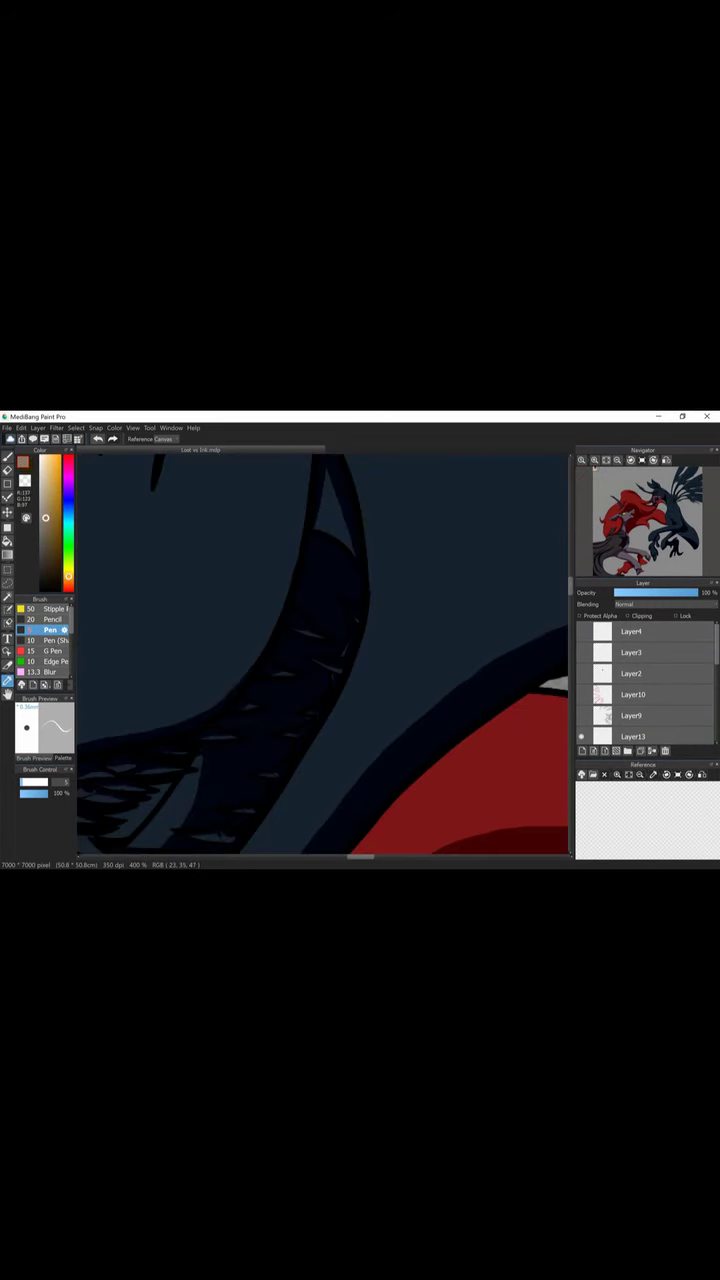
{"action": "left_click_drag", "start_coordinate": [377, 651], "coordinate": [428, 668]}
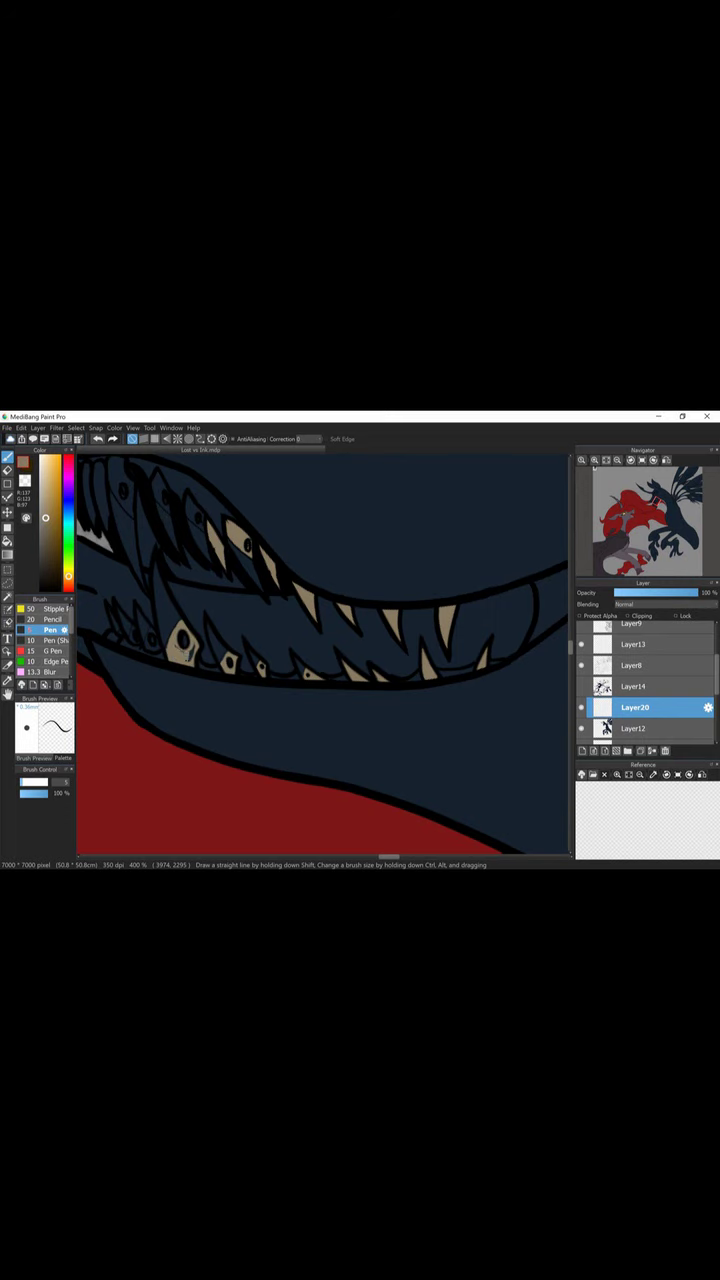
{"action": "scroll", "coordinate": [458, 582], "scroll_direction": "up", "scroll_amount": 3}
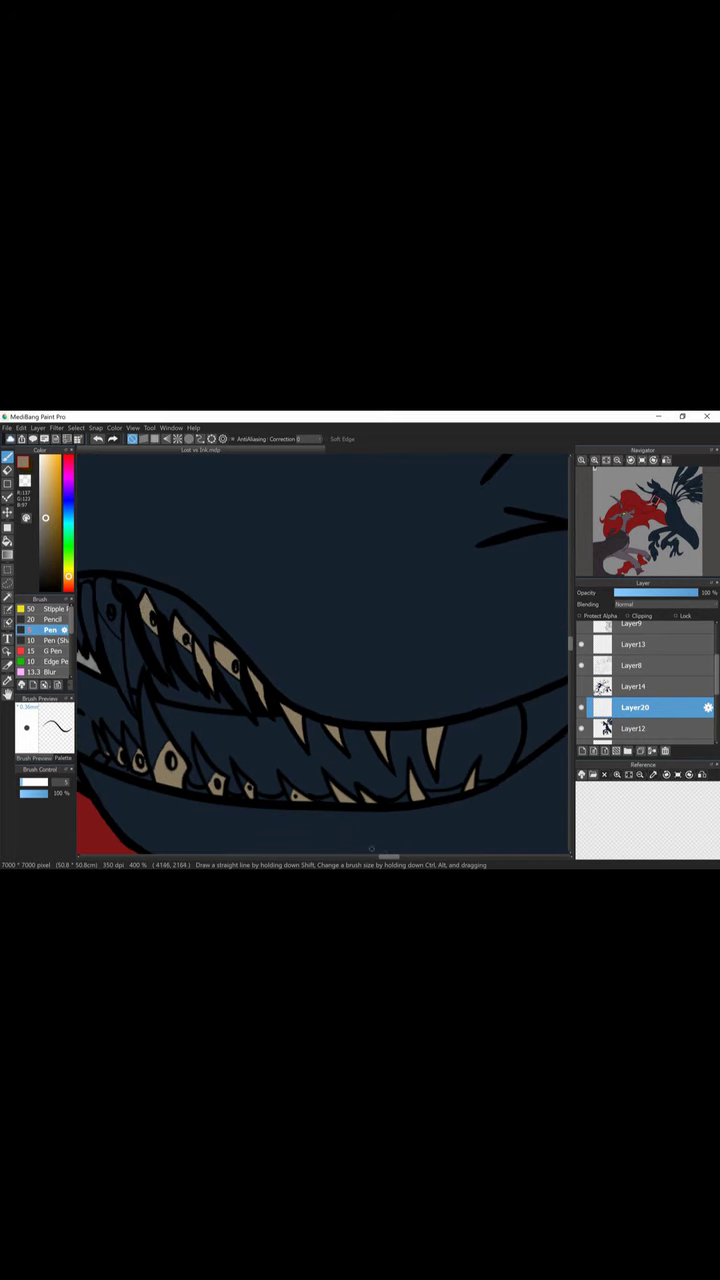
{"action": "scroll", "coordinate": [371, 848], "scroll_direction": "left", "scroll_amount": 3}
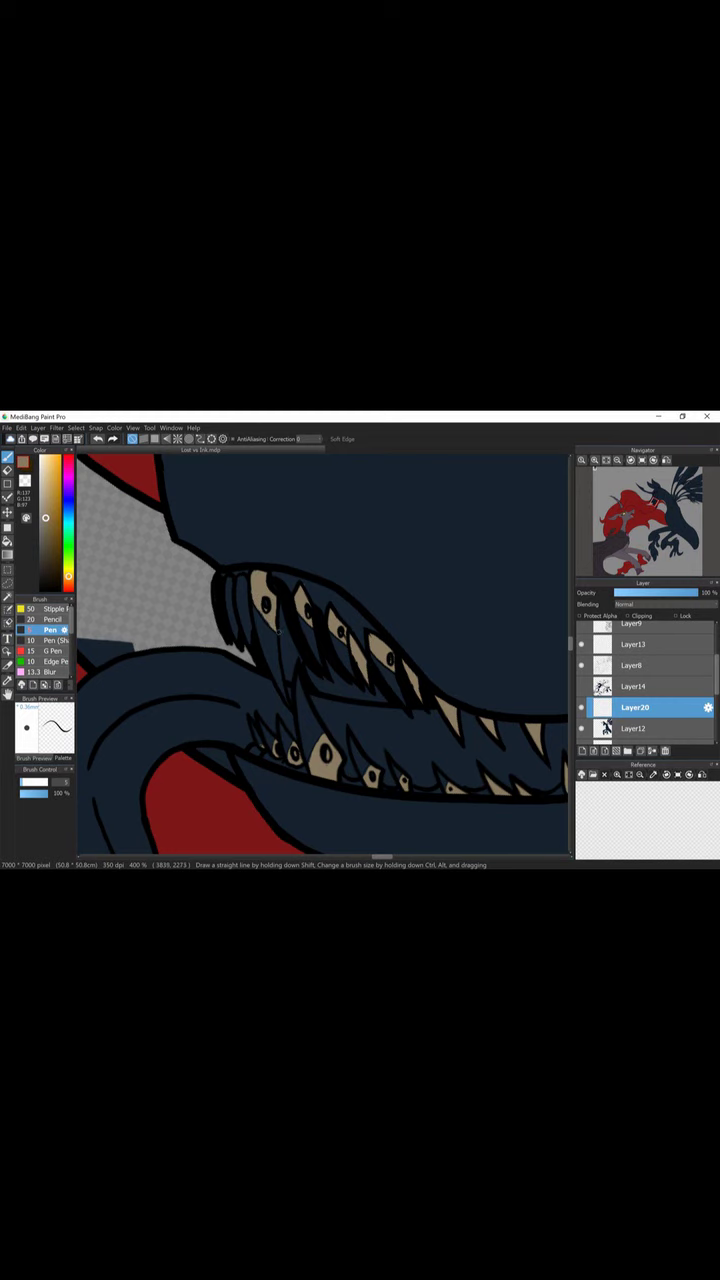
Paint the base segment of an upper wing feather tan on Layer20, leaving its oval hole unpainted.
{"action": "scroll", "coordinate": [322, 657], "scroll_direction": "up", "scroll_amount": 5}
{"action": "scroll", "coordinate": [322, 657], "scroll_direction": "up", "scroll_amount": 3}
{"action": "mouse_move", "coordinate": [386, 573]}
{"action": "left_mouse_down"}
{"action": "mouse_move", "coordinate": [292, 662]}
{"action": "mouse_move", "coordinate": [250, 648]}
{"action": "mouse_move", "coordinate": [211, 719]}
{"action": "left_mouse_up"}
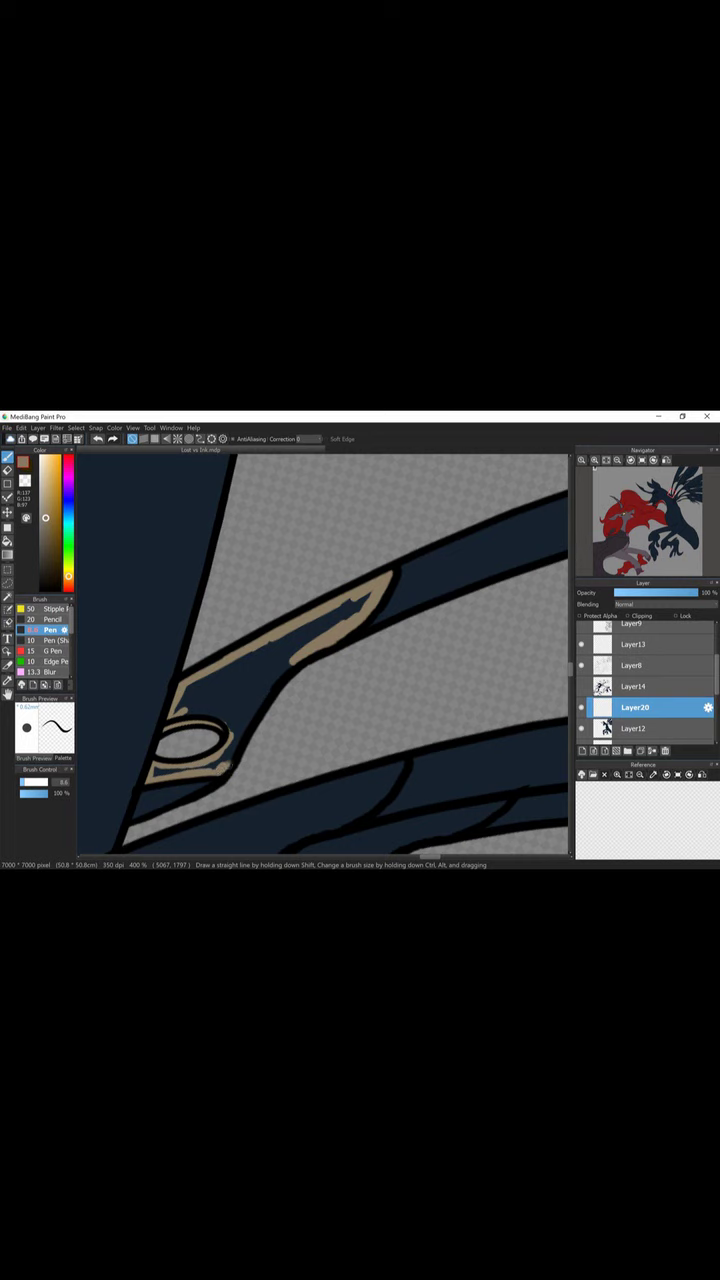
{"action": "mouse_move", "coordinate": [372, 591]}
{"action": "left_mouse_down"}
{"action": "mouse_move", "coordinate": [300, 630]}
{"action": "mouse_move", "coordinate": [285, 657]}
{"action": "mouse_move", "coordinate": [250, 672]}
{"action": "mouse_move", "coordinate": [215, 762]}
{"action": "mouse_move", "coordinate": [222, 713]}
{"action": "left_mouse_up"}
Outline and fill the long base segment of the next wing feather below in tan, working around its oval hole.
{"action": "scroll", "coordinate": [320, 655], "scroll_direction": "down", "scroll_amount": 5}
{"action": "mouse_move", "coordinate": [400, 472]}
{"action": "left_mouse_down"}
{"action": "mouse_move", "coordinate": [200, 645]}
{"action": "mouse_move", "coordinate": [395, 478]}
{"action": "mouse_move", "coordinate": [85, 595]}
{"action": "left_mouse_up"}
{"action": "mouse_move", "coordinate": [370, 490]}
{"action": "left_mouse_down"}
{"action": "mouse_move", "coordinate": [290, 513]}
{"action": "mouse_move", "coordinate": [185, 640]}
{"action": "left_mouse_up"}
{"action": "left_click_drag", "start_coordinate": [275, 515], "coordinate": [165, 642]}
{"action": "scroll", "coordinate": [400, 828], "scroll_direction": "left", "scroll_amount": 5}
{"action": "left_click_drag", "start_coordinate": [450, 590], "coordinate": [345, 645]}
{"action": "mouse_move", "coordinate": [465, 637]}
{"action": "left_mouse_down"}
{"action": "mouse_move", "coordinate": [265, 685]}
{"action": "mouse_move", "coordinate": [555, 595]}
{"action": "left_mouse_up"}
{"action": "scroll", "coordinate": [400, 650], "scroll_direction": "right", "scroll_amount": 3}
{"action": "mouse_move", "coordinate": [435, 548]}
{"action": "left_mouse_down"}
{"action": "mouse_move", "coordinate": [398, 603]}
{"action": "mouse_move", "coordinate": [165, 666]}
{"action": "left_mouse_up"}
{"action": "mouse_move", "coordinate": [385, 585]}
{"action": "left_mouse_down"}
{"action": "mouse_move", "coordinate": [310, 650]}
{"action": "mouse_move", "coordinate": [220, 658]}
{"action": "left_mouse_up"}
{"action": "left_click_drag", "start_coordinate": [355, 600], "coordinate": [245, 645]}
{"action": "scroll", "coordinate": [301, 670], "scroll_direction": "right", "scroll_amount": 5}
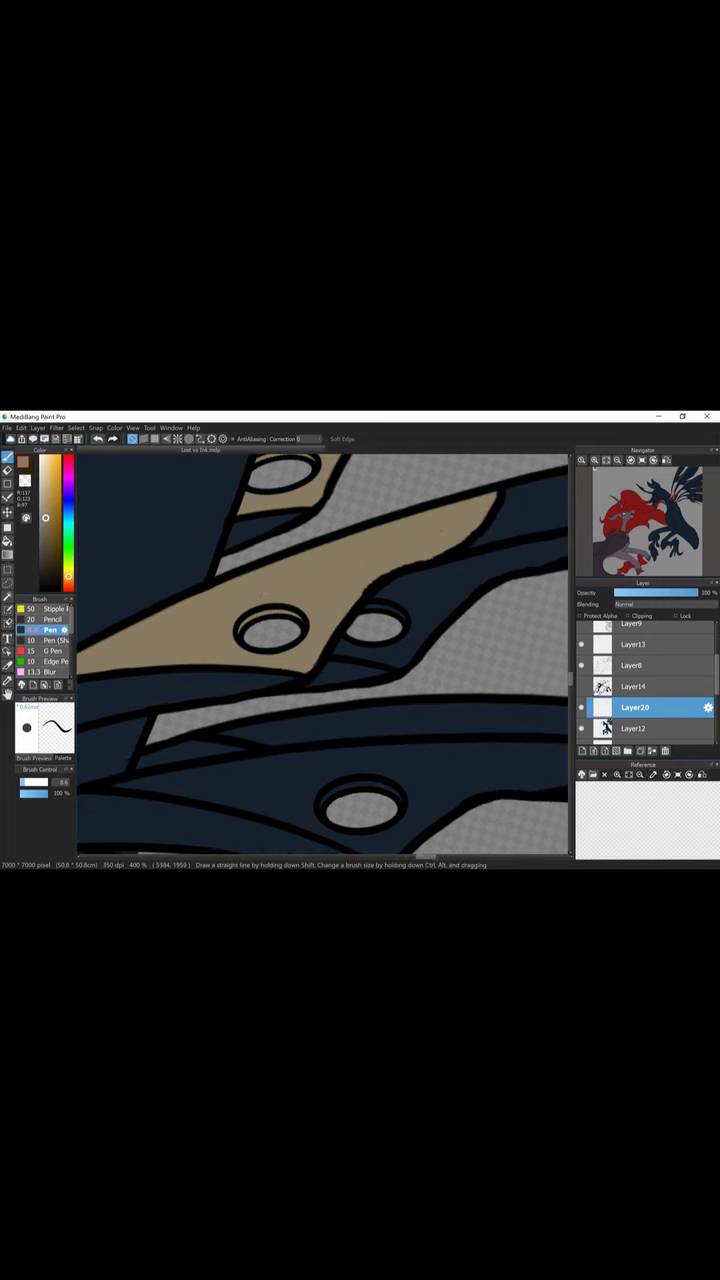
Outline and fill the base segment of the wing feather behind the long tan one in tan, working around its oval hole.
{"action": "mouse_move", "coordinate": [450, 540]}
{"action": "left_mouse_down"}
{"action": "mouse_move", "coordinate": [342, 554]}
{"action": "mouse_move", "coordinate": [247, 603]}
{"action": "left_mouse_up"}
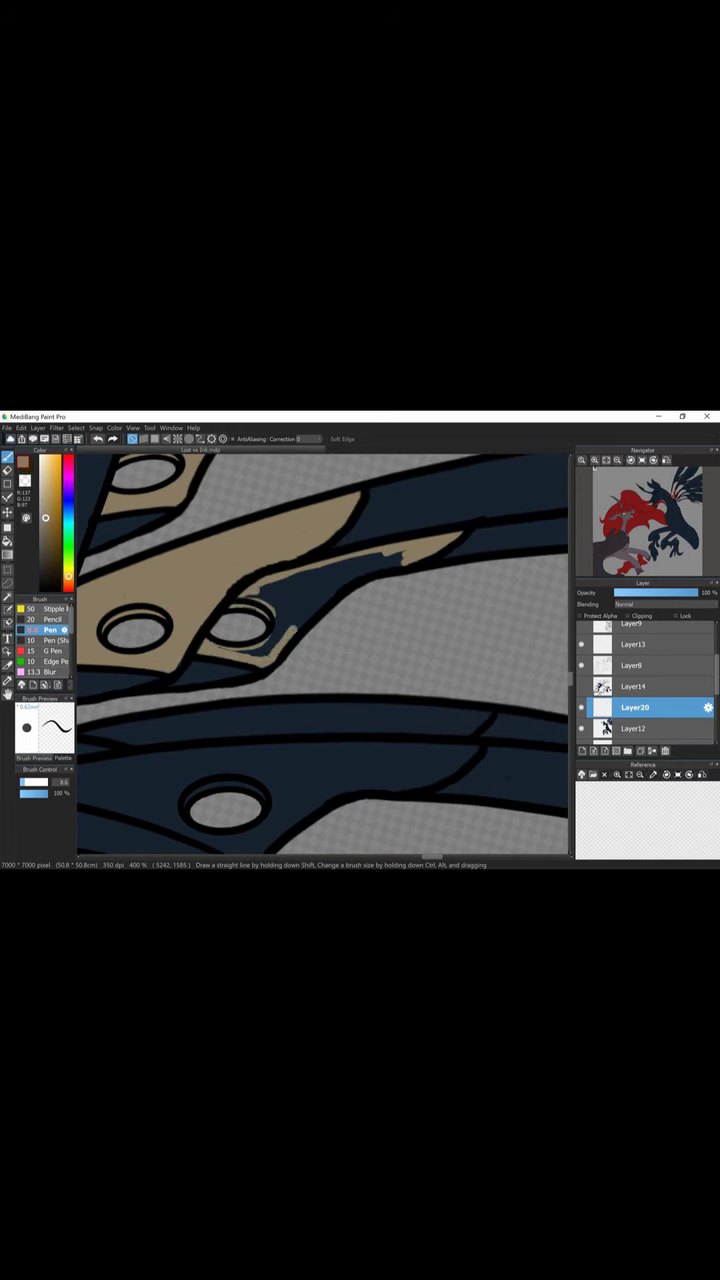
{"action": "left_click_drag", "start_coordinate": [400, 555], "coordinate": [300, 590]}
{"action": "left_click_drag", "start_coordinate": [345, 578], "coordinate": [225, 652]}
{"action": "key", "text": "e"}
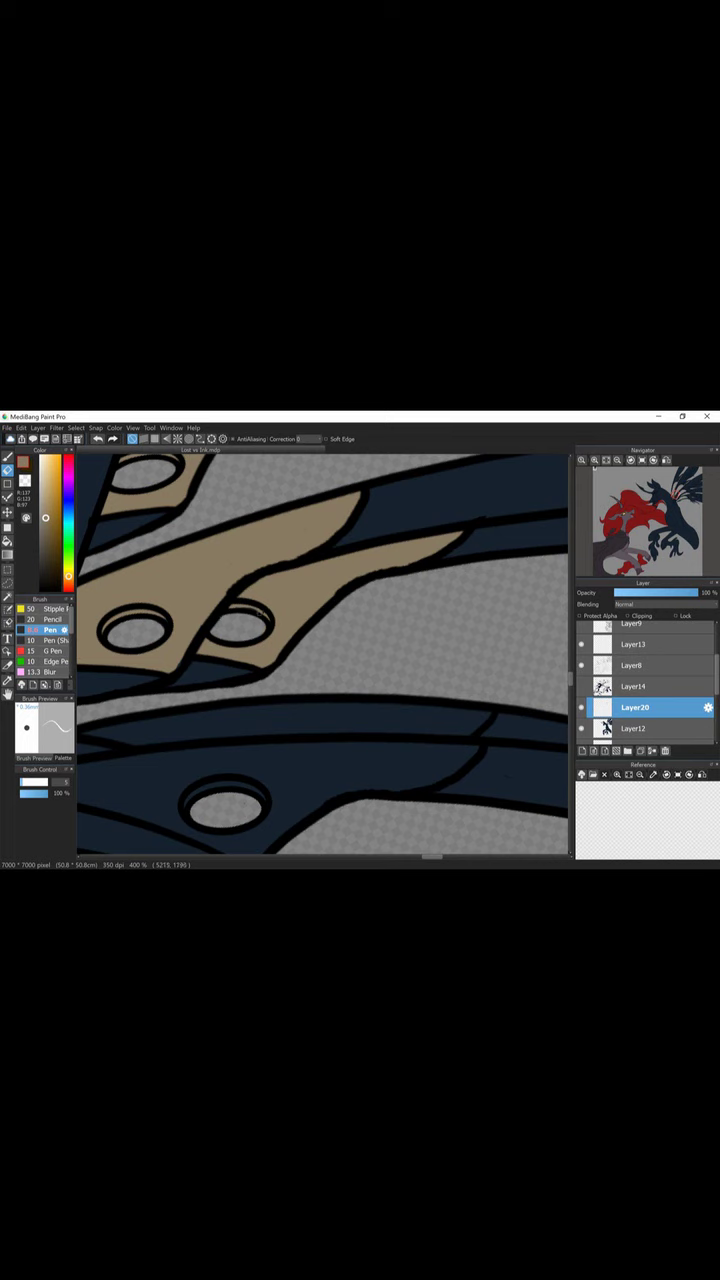
Outline the inner ends and lower edges of the next two overlapping feather base segments in tan, below the filled pair.
{"action": "key", "text": "b"}
{"action": "scroll", "coordinate": [320, 650], "scroll_direction": "down", "scroll_amount": 3}
{"action": "mouse_move", "coordinate": [475, 566]}
{"action": "left_mouse_down"}
{"action": "mouse_move", "coordinate": [410, 605]}
{"action": "mouse_move", "coordinate": [330, 610]}
{"action": "left_mouse_up"}
{"action": "left_click_drag", "start_coordinate": [480, 525], "coordinate": [200, 528]}
{"action": "scroll", "coordinate": [320, 650], "scroll_direction": "left", "scroll_amount": 3}
{"action": "mouse_move", "coordinate": [350, 558]}
{"action": "left_mouse_down"}
{"action": "mouse_move", "coordinate": [380, 551]}
{"action": "mouse_move", "coordinate": [416, 574]}
{"action": "mouse_move", "coordinate": [276, 608]}
{"action": "mouse_move", "coordinate": [382, 638]}
{"action": "left_mouse_up"}
{"action": "left_click_drag", "start_coordinate": [343, 629], "coordinate": [506, 687]}
{"action": "left_click_drag", "start_coordinate": [388, 626], "coordinate": [494, 673]}
{"action": "left_click_drag", "start_coordinate": [486, 665], "coordinate": [533, 693]}
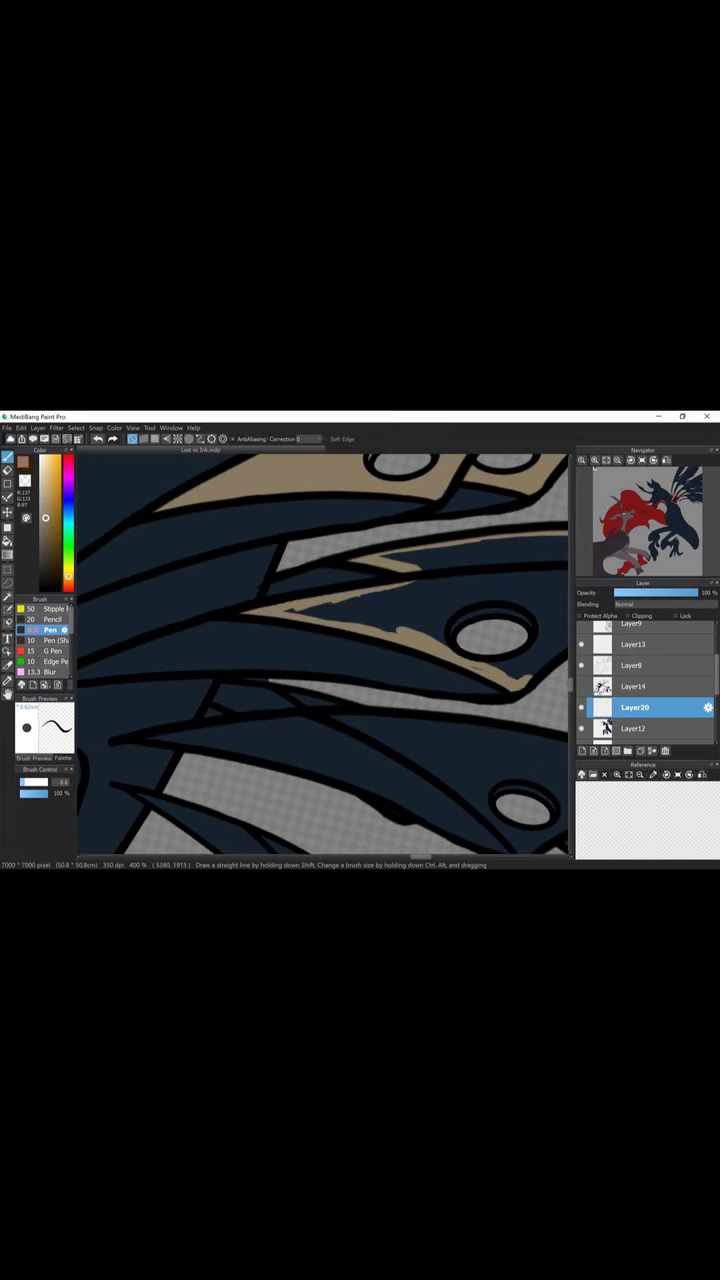
Close the outline around the oval hole and outer ends, and fill both overlapping feather base segments with tan.
{"action": "scroll", "coordinate": [320, 650], "scroll_direction": "right", "scroll_amount": 3}
{"action": "left_click_drag", "start_coordinate": [364, 677], "coordinate": [452, 608]}
{"action": "mouse_move", "coordinate": [345, 675]}
{"action": "left_mouse_down"}
{"action": "mouse_move", "coordinate": [382, 638]}
{"action": "mouse_move", "coordinate": [460, 605]}
{"action": "left_mouse_up"}
{"action": "left_click_drag", "start_coordinate": [505, 575], "coordinate": [538, 570]}
{"action": "scroll", "coordinate": [320, 650], "scroll_direction": "right", "scroll_amount": 3}
{"action": "left_click_drag", "start_coordinate": [350, 545], "coordinate": [240, 550]}
{"action": "mouse_move", "coordinate": [350, 580]}
{"action": "left_mouse_down"}
{"action": "mouse_move", "coordinate": [285, 590]}
{"action": "mouse_move", "coordinate": [240, 600]}
{"action": "left_mouse_up"}
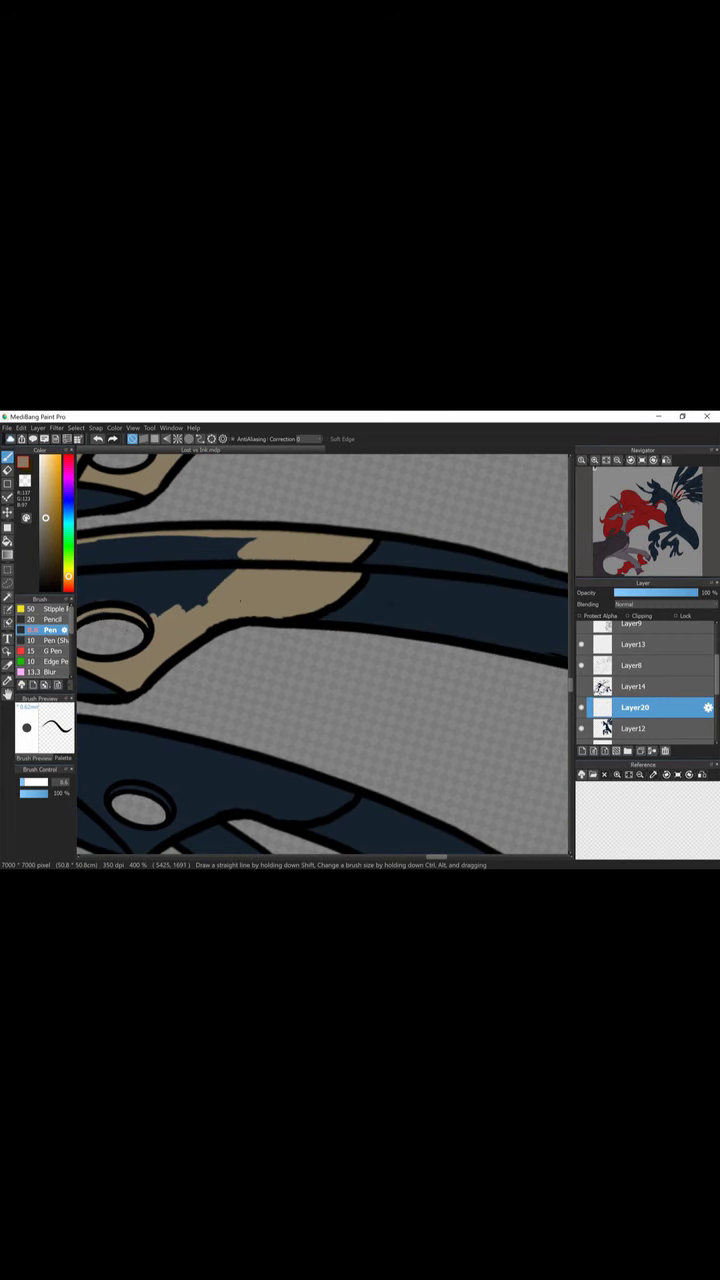
{"action": "scroll", "coordinate": [365, 586], "scroll_direction": "left", "scroll_amount": 3}
{"action": "left_click_drag", "start_coordinate": [400, 605], "coordinate": [500, 550]}
{"action": "mouse_move", "coordinate": [350, 620]}
{"action": "left_mouse_down"}
{"action": "mouse_move", "coordinate": [490, 550]}
{"action": "mouse_move", "coordinate": [290, 610]}
{"action": "left_mouse_up"}
{"action": "mouse_move", "coordinate": [480, 545]}
{"action": "left_mouse_down"}
{"action": "mouse_move", "coordinate": [300, 558]}
{"action": "mouse_move", "coordinate": [175, 612]}
{"action": "left_mouse_up"}
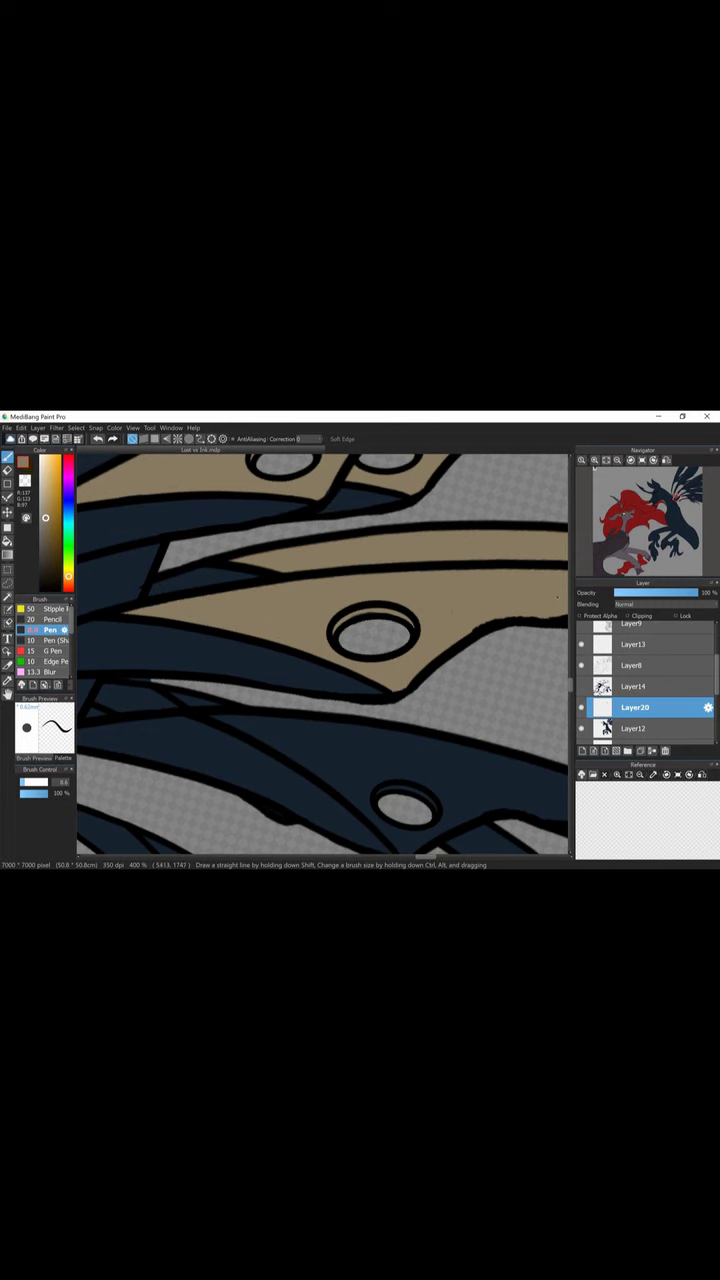
Outline the base segment of the next feather below and the narrow segment behind it in tan.
{"action": "scroll", "coordinate": [176, 543], "scroll_direction": "down", "scroll_amount": 3}
{"action": "mouse_move", "coordinate": [222, 565]}
{"action": "left_mouse_down"}
{"action": "mouse_move", "coordinate": [328, 632]}
{"action": "mouse_move", "coordinate": [396, 700]}
{"action": "left_mouse_up"}
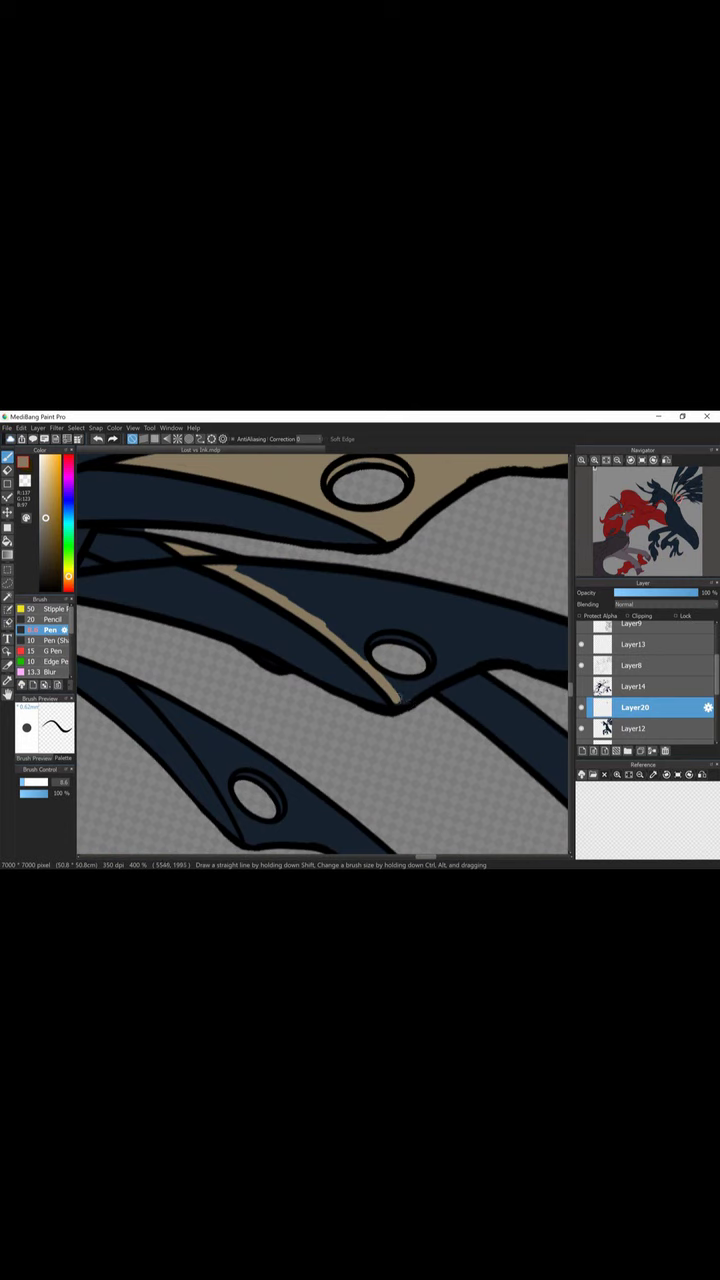
{"action": "scroll", "coordinate": [322, 655], "scroll_direction": "right", "scroll_amount": 5}
{"action": "scroll", "coordinate": [322, 655], "scroll_direction": "up", "scroll_amount": 10}
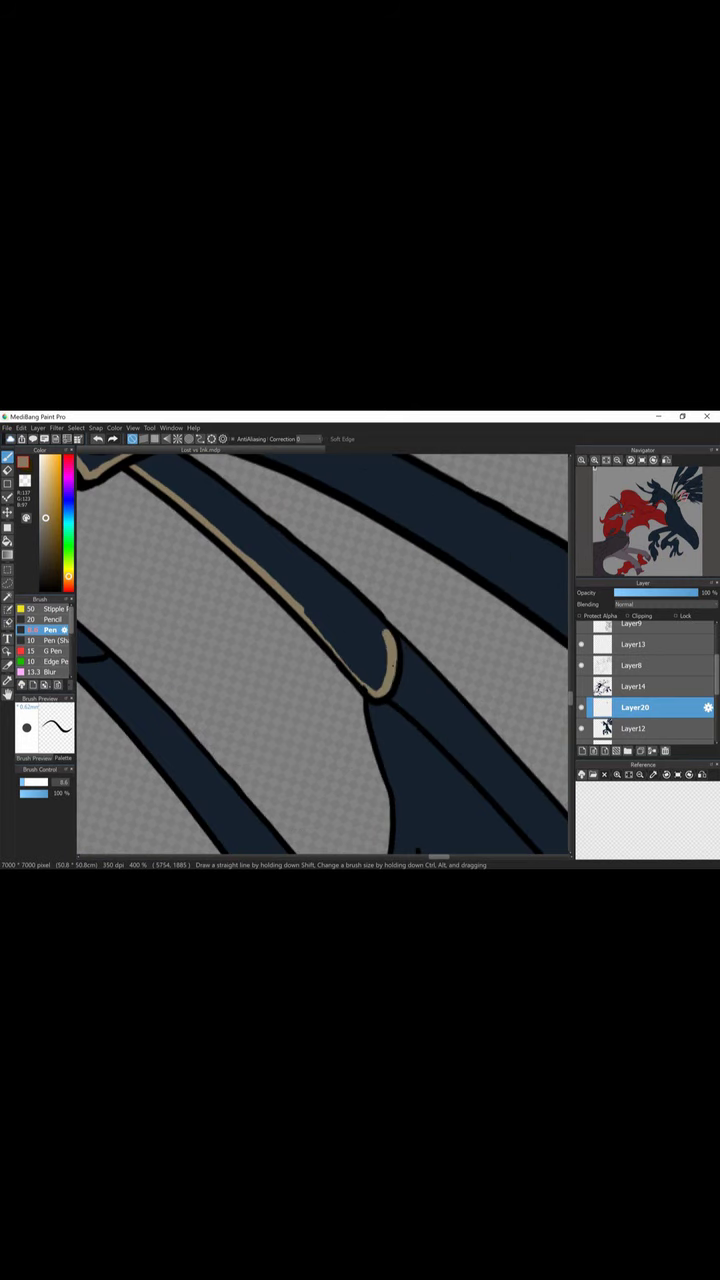
{"action": "left_click_drag", "start_coordinate": [386, 632], "coordinate": [214, 481]}
{"action": "scroll", "coordinate": [300, 600], "scroll_direction": "up", "scroll_amount": 3}
{"action": "left_click_drag", "start_coordinate": [222, 645], "coordinate": [162, 607]}
Fill the narrow rear feather segment with tan and paint over the front feather's oval hole and the area around it.
{"action": "scroll", "coordinate": [200, 620], "scroll_direction": "up", "scroll_amount": 3}
{"action": "scroll", "coordinate": [300, 600], "scroll_direction": "left", "scroll_amount": 2}
{"action": "mouse_move", "coordinate": [366, 537]}
{"action": "left_mouse_down"}
{"action": "mouse_move", "coordinate": [350, 550]}
{"action": "mouse_move", "coordinate": [440, 608]}
{"action": "left_mouse_up"}
{"action": "left_click_drag", "start_coordinate": [380, 580], "coordinate": [455, 630]}
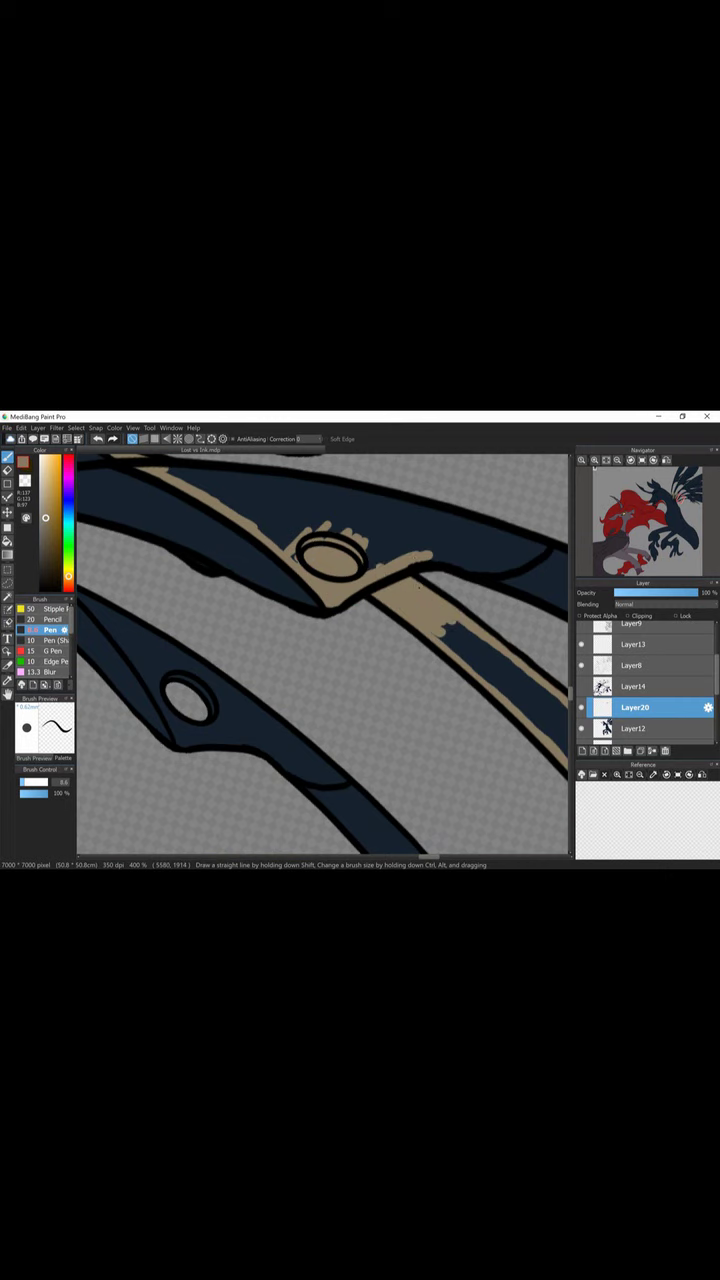
{"action": "scroll", "coordinate": [322, 655], "scroll_direction": "up", "scroll_amount": 3}
{"action": "left_click_drag", "start_coordinate": [292, 640], "coordinate": [420, 525]}
{"action": "mouse_move", "coordinate": [358, 580]}
{"action": "left_mouse_down"}
{"action": "mouse_move", "coordinate": [391, 519]}
{"action": "mouse_move", "coordinate": [442, 505]}
{"action": "left_mouse_up"}
{"action": "scroll", "coordinate": [322, 655], "scroll_direction": "up", "scroll_amount": 3}
{"action": "left_click_drag", "start_coordinate": [485, 522], "coordinate": [311, 778]}
{"action": "mouse_move", "coordinate": [410, 527]}
{"action": "left_mouse_down"}
{"action": "mouse_move", "coordinate": [338, 737]}
{"action": "mouse_move", "coordinate": [313, 777]}
{"action": "mouse_move", "coordinate": [340, 625]}
{"action": "mouse_move", "coordinate": [236, 820]}
{"action": "left_mouse_up"}
{"action": "left_click_drag", "start_coordinate": [462, 516], "coordinate": [402, 564]}
{"action": "mouse_move", "coordinate": [486, 520]}
{"action": "left_mouse_down"}
{"action": "mouse_move", "coordinate": [448, 540]}
{"action": "mouse_move", "coordinate": [380, 620]}
{"action": "left_mouse_up"}
Paint the front feather's base segment tan from its outer end down to the oval hole.
{"action": "scroll", "coordinate": [322, 655], "scroll_direction": "up", "scroll_amount": 3}
{"action": "left_click_drag", "start_coordinate": [400, 545], "coordinate": [285, 690]}
{"action": "left_click_drag", "start_coordinate": [245, 835], "coordinate": [316, 668]}
{"action": "left_click_drag", "start_coordinate": [265, 715], "coordinate": [240, 805]}
{"action": "left_click_drag", "start_coordinate": [250, 728], "coordinate": [220, 806]}
{"action": "left_click_drag", "start_coordinate": [292, 658], "coordinate": [243, 750]}
{"action": "scroll", "coordinate": [290, 660], "scroll_direction": "up", "scroll_amount": 3}
{"action": "mouse_move", "coordinate": [240, 545]}
{"action": "left_mouse_down"}
{"action": "mouse_move", "coordinate": [222, 620]}
{"action": "mouse_move", "coordinate": [186, 620]}
{"action": "left_mouse_up"}
{"action": "left_click_drag", "start_coordinate": [200, 588], "coordinate": [155, 735]}
{"action": "left_click_drag", "start_coordinate": [230, 585], "coordinate": [180, 695]}
{"action": "mouse_move", "coordinate": [225, 640]}
{"action": "left_mouse_down"}
{"action": "mouse_move", "coordinate": [192, 665]}
{"action": "mouse_move", "coordinate": [165, 735]}
{"action": "left_mouse_up"}
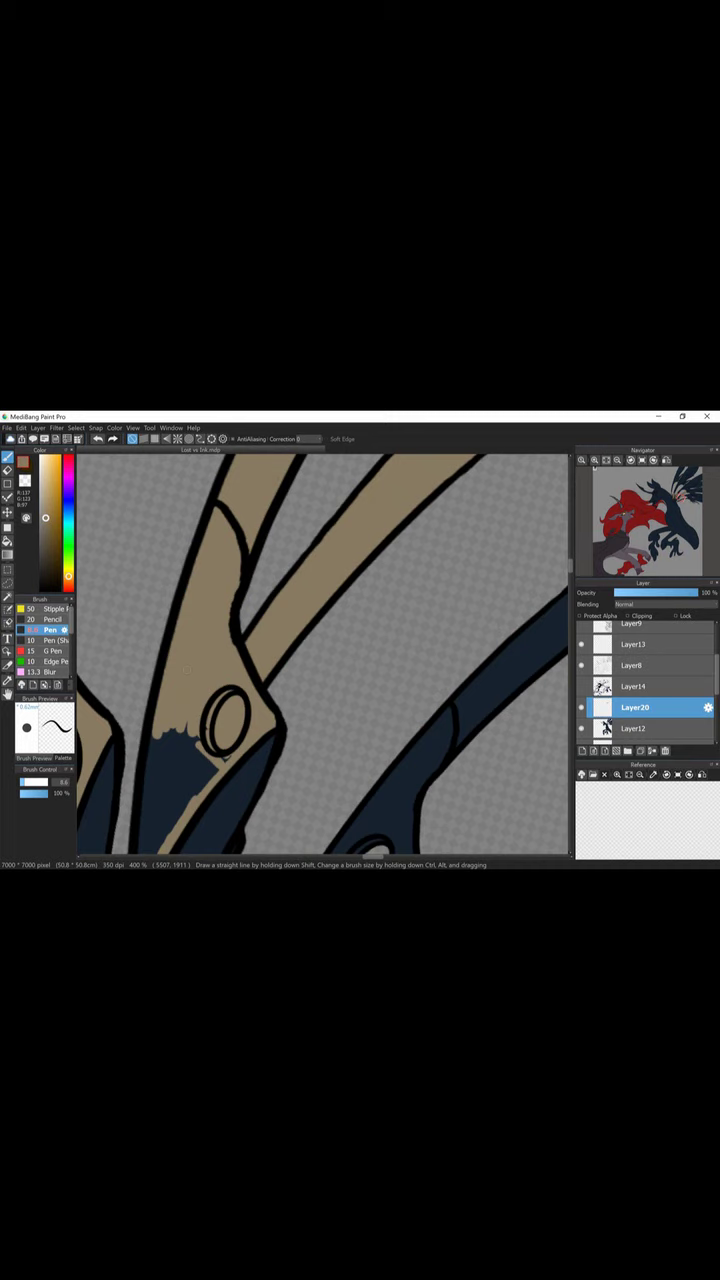
Fill the tapered inner end of that segment with tan and paint the lowest feather's base segment around its oval hole.
{"action": "scroll", "coordinate": [320, 655], "scroll_direction": "down", "scroll_amount": 3}
{"action": "mouse_move", "coordinate": [215, 520]}
{"action": "left_mouse_down"}
{"action": "mouse_move", "coordinate": [145, 640]}
{"action": "mouse_move", "coordinate": [150, 595]}
{"action": "left_mouse_up"}
{"action": "left_click_drag", "start_coordinate": [185, 485], "coordinate": [163, 528]}
{"action": "mouse_move", "coordinate": [413, 555]}
{"action": "left_mouse_down"}
{"action": "mouse_move", "coordinate": [445, 470]}
{"action": "mouse_move", "coordinate": [260, 740]}
{"action": "mouse_move", "coordinate": [405, 640]}
{"action": "mouse_move", "coordinate": [350, 615]}
{"action": "left_mouse_up"}
{"action": "left_click_drag", "start_coordinate": [445, 485], "coordinate": [408, 550]}
{"action": "left_click_drag", "start_coordinate": [410, 545], "coordinate": [340, 625]}
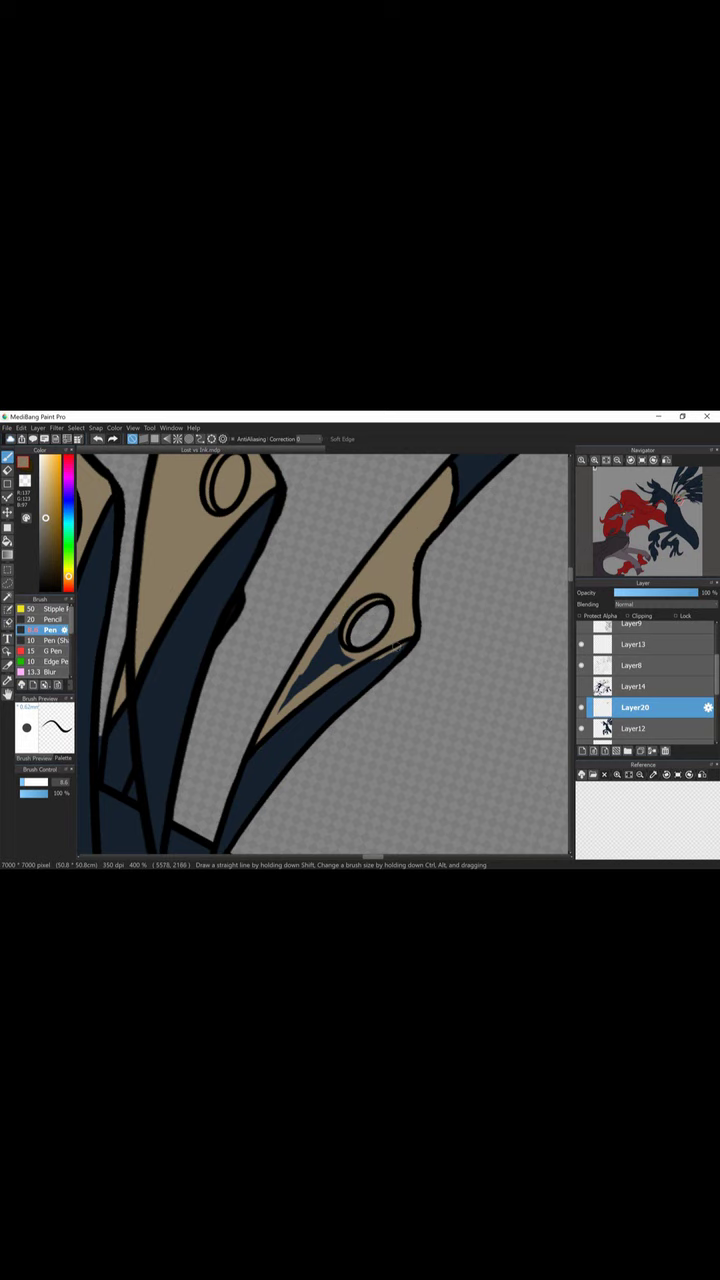
{"action": "scroll", "coordinate": [388, 620], "scroll_direction": "down", "scroll_amount": 5}
{"action": "scroll", "coordinate": [300, 620], "scroll_direction": "up", "scroll_amount": 5}
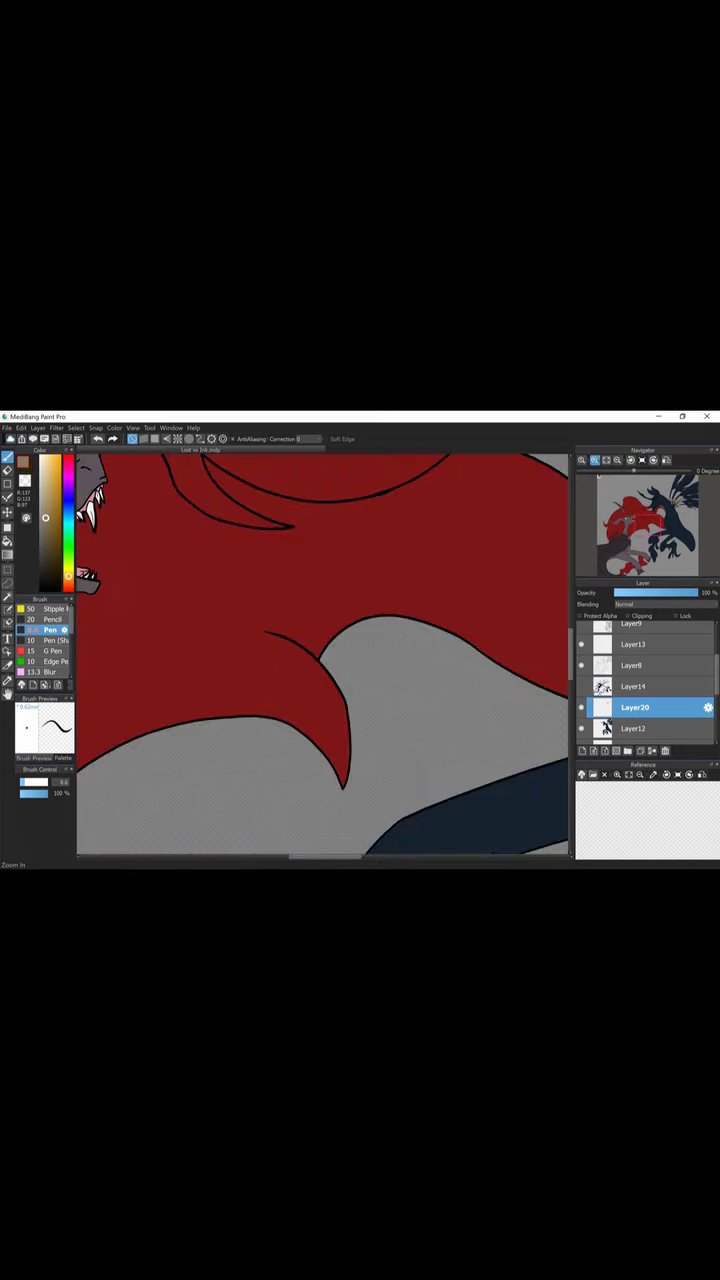
{"action": "left_click_drag", "start_coordinate": [300, 620], "coordinate": [330, 560]}
{"action": "mouse_move", "coordinate": [525, 560]}
{"action": "left_mouse_down"}
{"action": "mouse_move", "coordinate": [500, 575]}
{"action": "mouse_move", "coordinate": [350, 590]}
{"action": "mouse_move", "coordinate": [480, 560]}
{"action": "left_mouse_up"}
{"action": "mouse_move", "coordinate": [380, 595]}
{"action": "left_mouse_down"}
{"action": "mouse_move", "coordinate": [280, 608]}
{"action": "mouse_move", "coordinate": [370, 565]}
{"action": "mouse_move", "coordinate": [155, 605]}
{"action": "mouse_move", "coordinate": [135, 635]}
{"action": "left_mouse_up"}
{"action": "scroll", "coordinate": [305, 680], "scroll_direction": "down", "scroll_amount": 10}
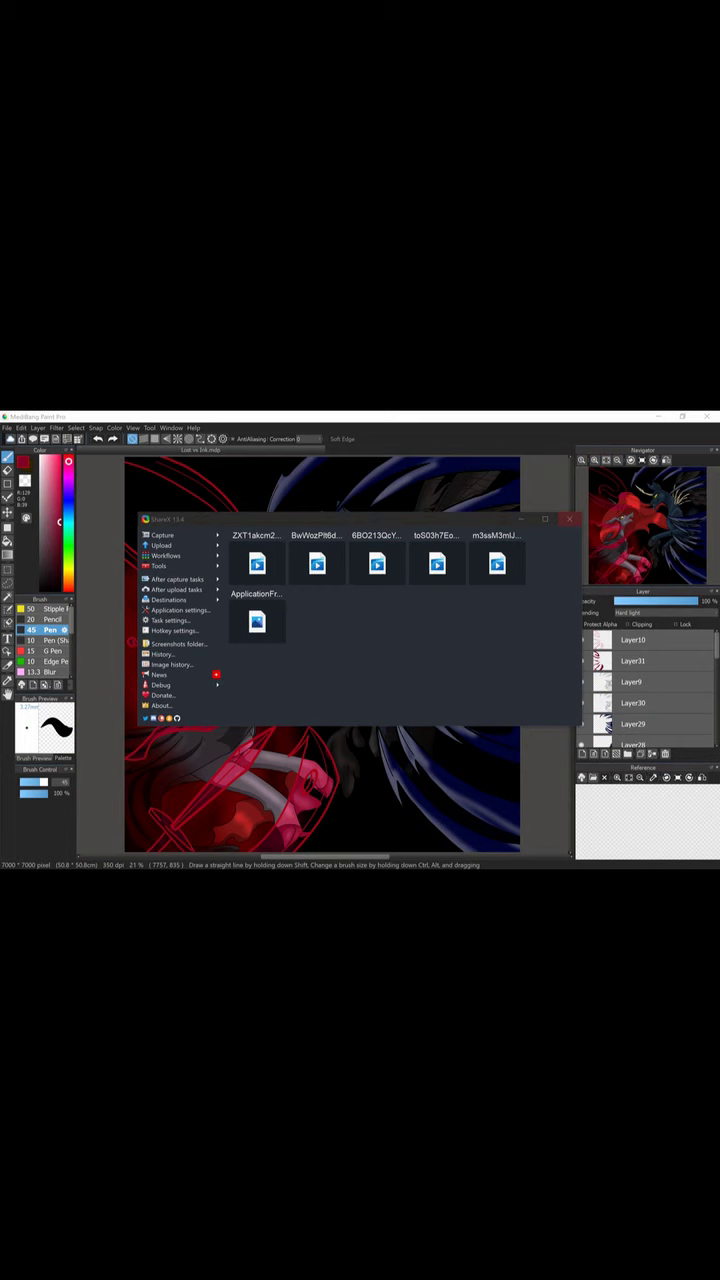
{"action": "left_click", "coordinate": [20, 427]}
{"action": "key", "text": "Escape"}
Make Layer19 active and tilt the canvas around the cloaked creature's head.
{"action": "scroll", "coordinate": [322, 655], "scroll_direction": "up", "scroll_amount": 4}
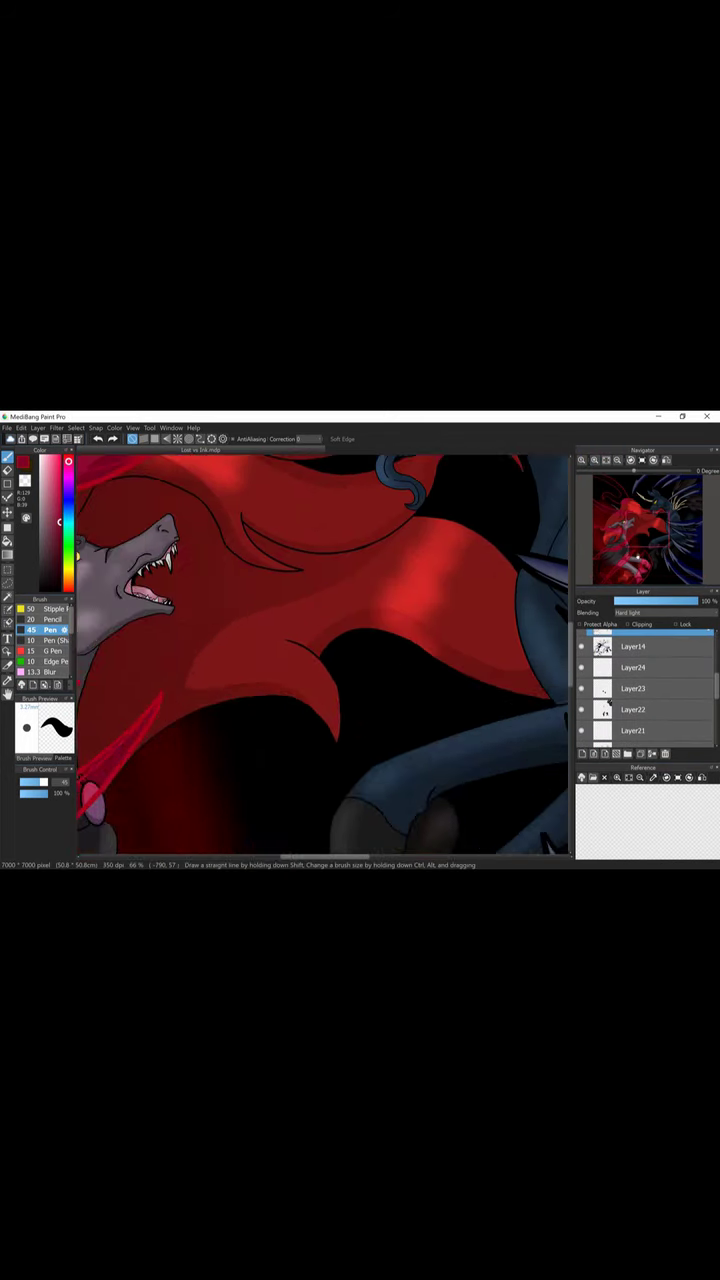
{"action": "scroll", "coordinate": [645, 690], "scroll_direction": "up", "scroll_amount": 2}
{"action": "left_click", "coordinate": [635, 664]}
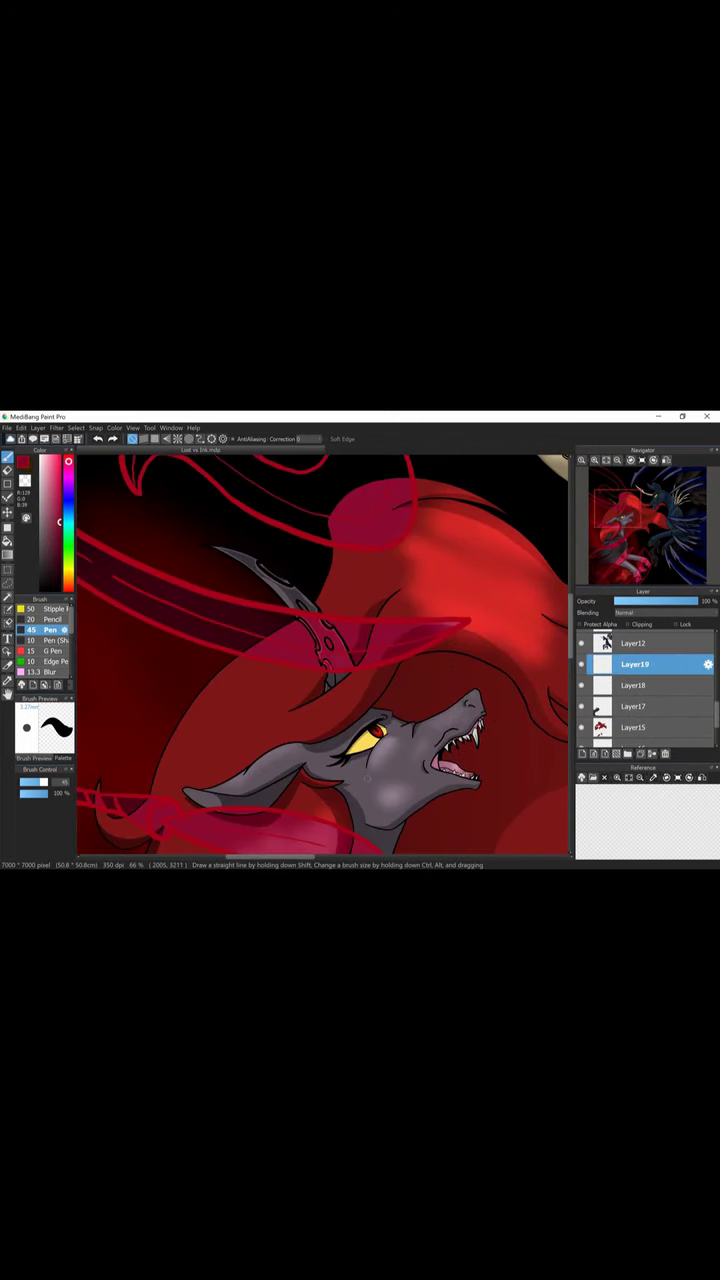
{"action": "left_click", "coordinate": [630, 459]}
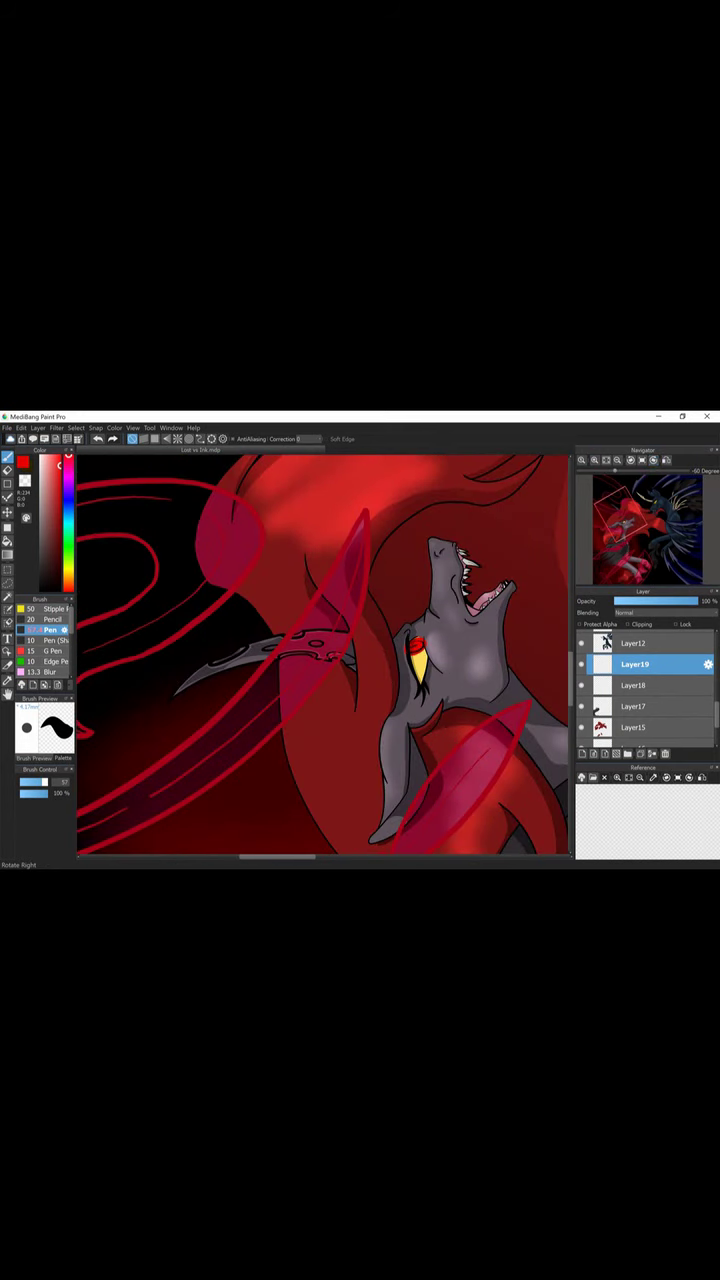
{"action": "left_click", "coordinate": [641, 459]}
Try painting a bright red streak down from the cloaked creature's eye on Layer19 and softening it with the Blur brush.
{"action": "left_click_drag", "start_coordinate": [391, 700], "coordinate": [391, 800]}
{"action": "left_click", "coordinate": [45, 672]}
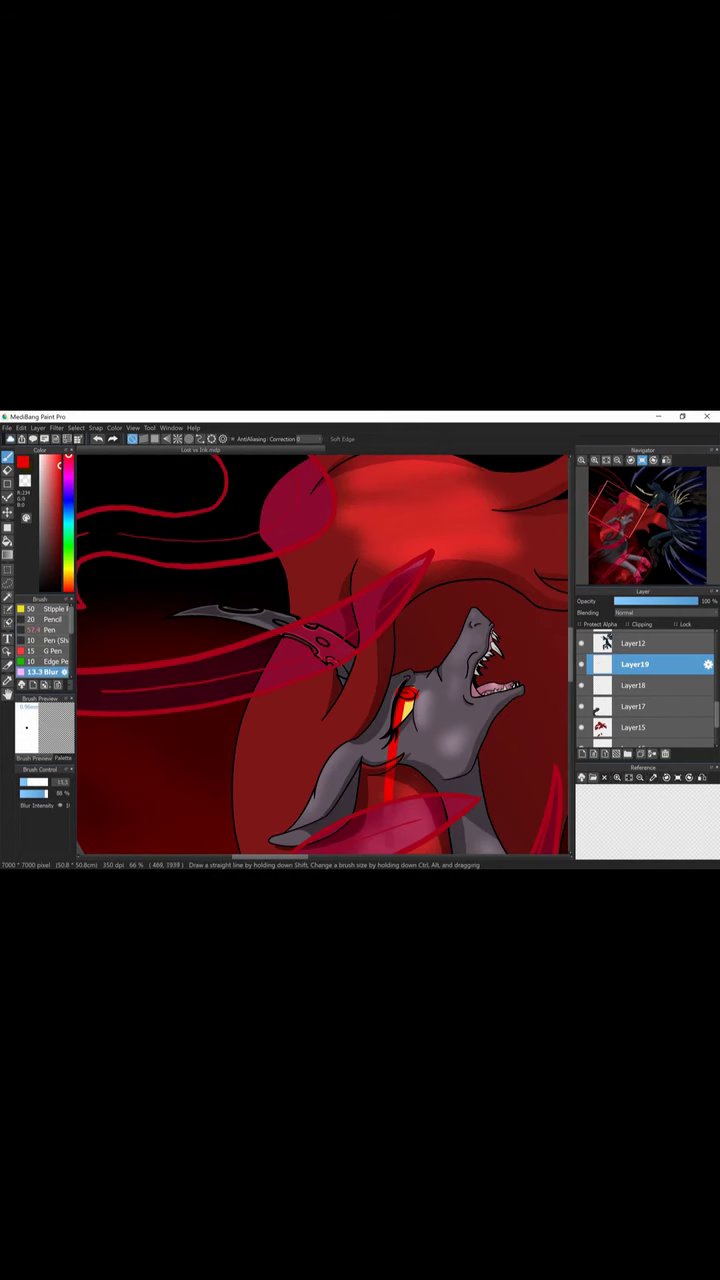
{"action": "left_click_drag", "start_coordinate": [395, 700], "coordinate": [396, 728]}
{"action": "key", "text": "e"}
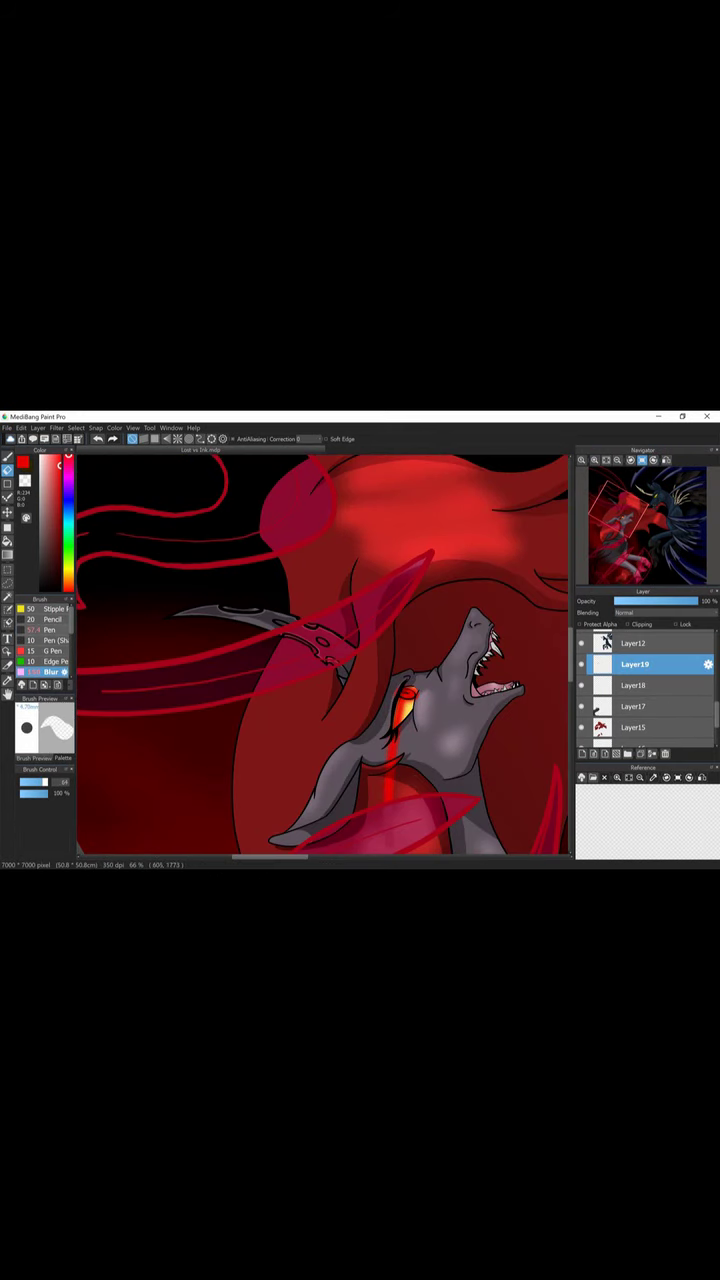
{"action": "left_click", "coordinate": [45, 630]}
{"action": "key", "text": "ctrl+z"}
{"action": "key", "text": "ctrl+z"}
Add a layer above Layer19 and paint a long, blurred red streak running down from the cloaked creature's eye.
{"action": "key", "text": "ctrl+shift+n"}
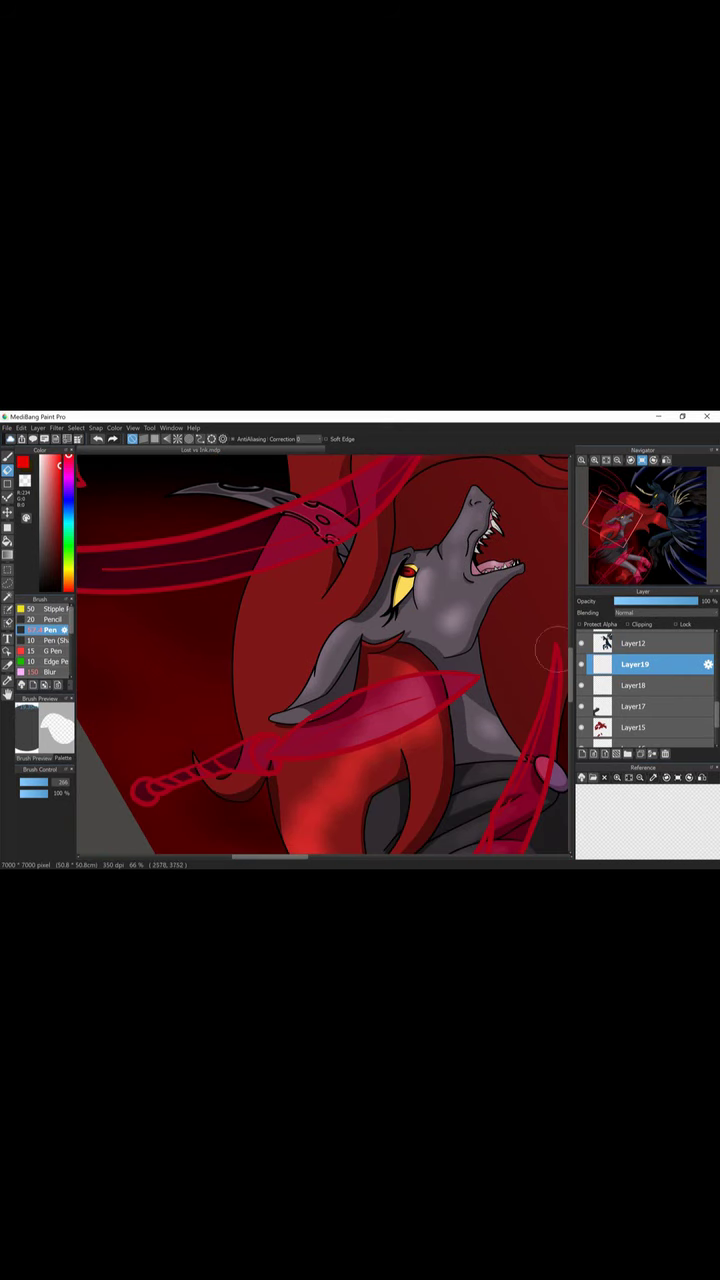
{"action": "key", "text": "b"}
{"action": "left_click_drag", "start_coordinate": [403, 578], "coordinate": [372, 852]}
{"action": "key", "text": "ctrl+minus"}
{"action": "left_click", "coordinate": [45, 671]}
Try several blending modes on Layer32, and set it to Hard light at 82% opacity.
{"action": "left_click", "coordinate": [655, 612]}
{"action": "left_click", "coordinate": [655, 612]}
{"action": "left_click", "coordinate": [655, 660]}
{"action": "left_click", "coordinate": [655, 612]}
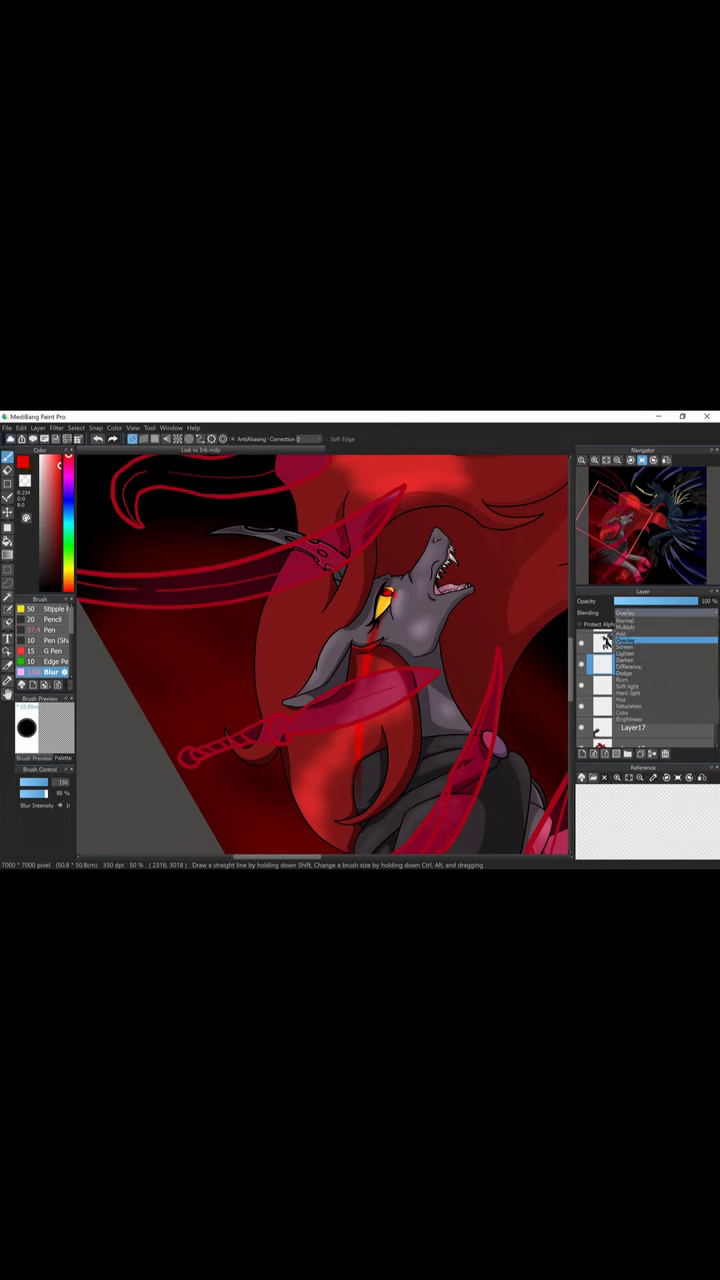
{"action": "left_click", "coordinate": [655, 680]}
{"action": "left_click", "coordinate": [655, 612]}
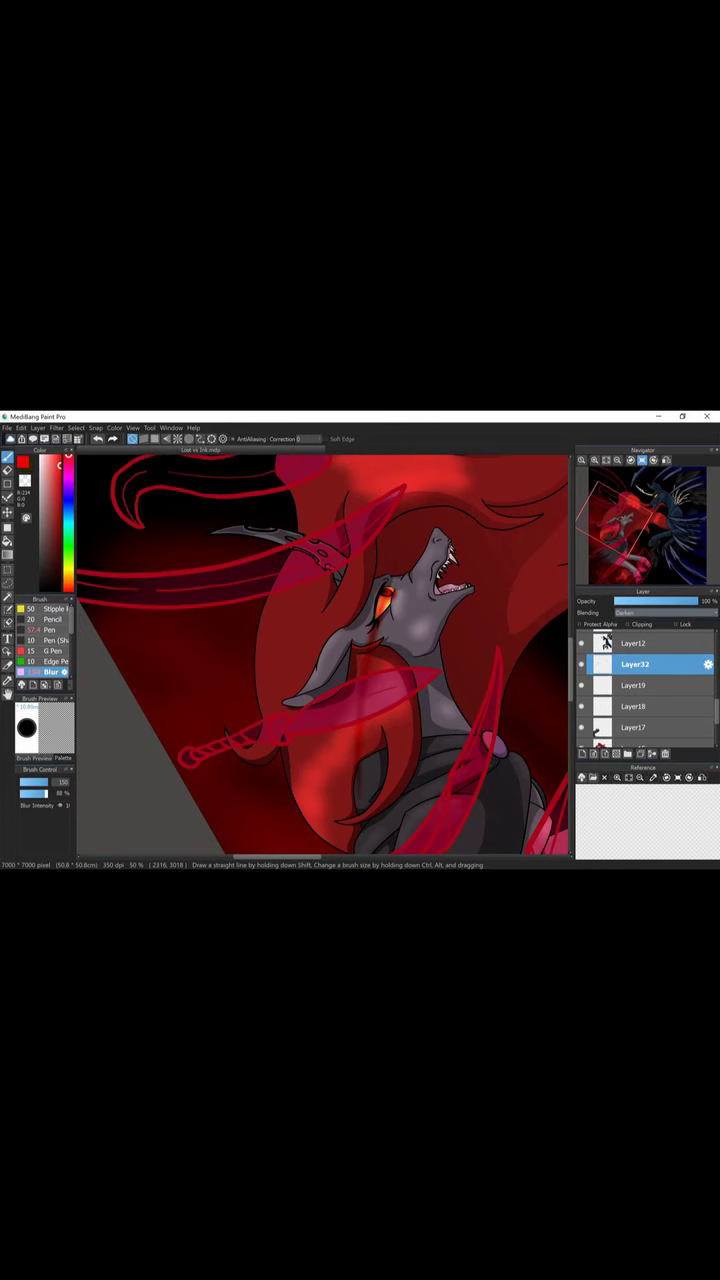
{"action": "left_click", "coordinate": [655, 646]}
{"action": "left_click", "coordinate": [683, 600]}
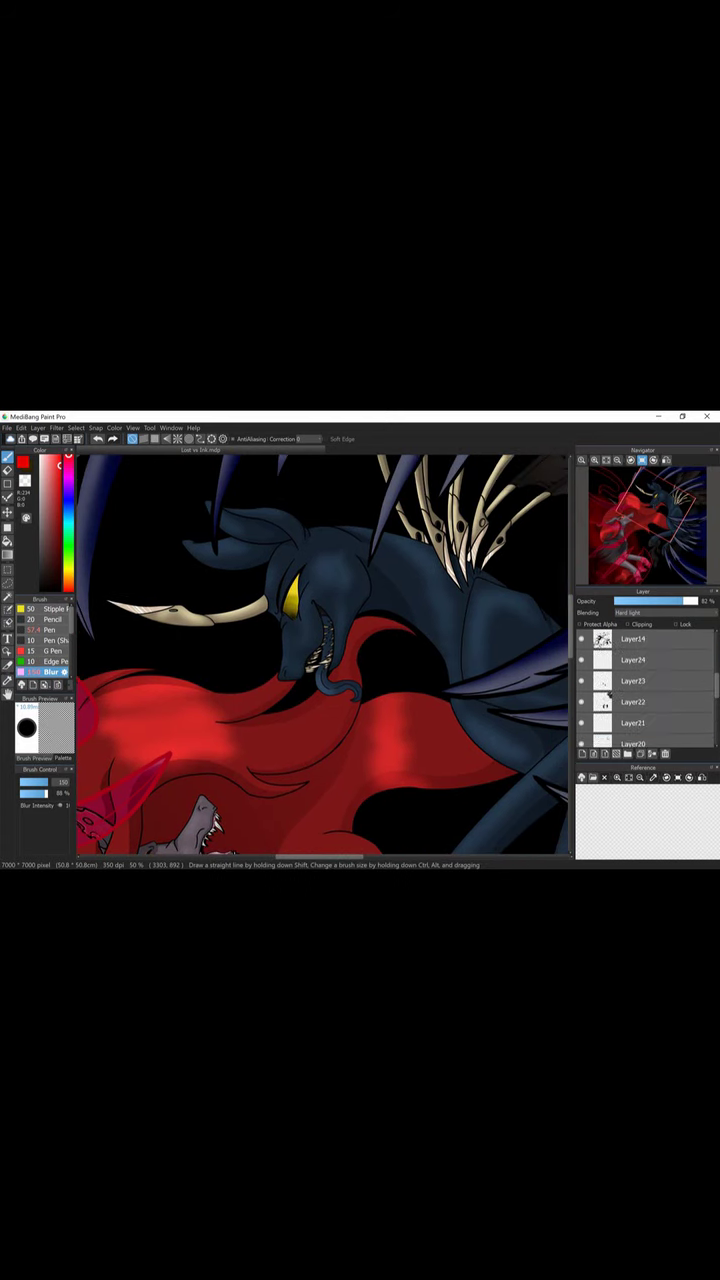
Move Layer32 directly above Layer8 and paint a blurred yellow streak trailing back from the winged creature's eye.
{"action": "scroll", "coordinate": [645, 690], "scroll_direction": "up", "scroll_amount": 3}
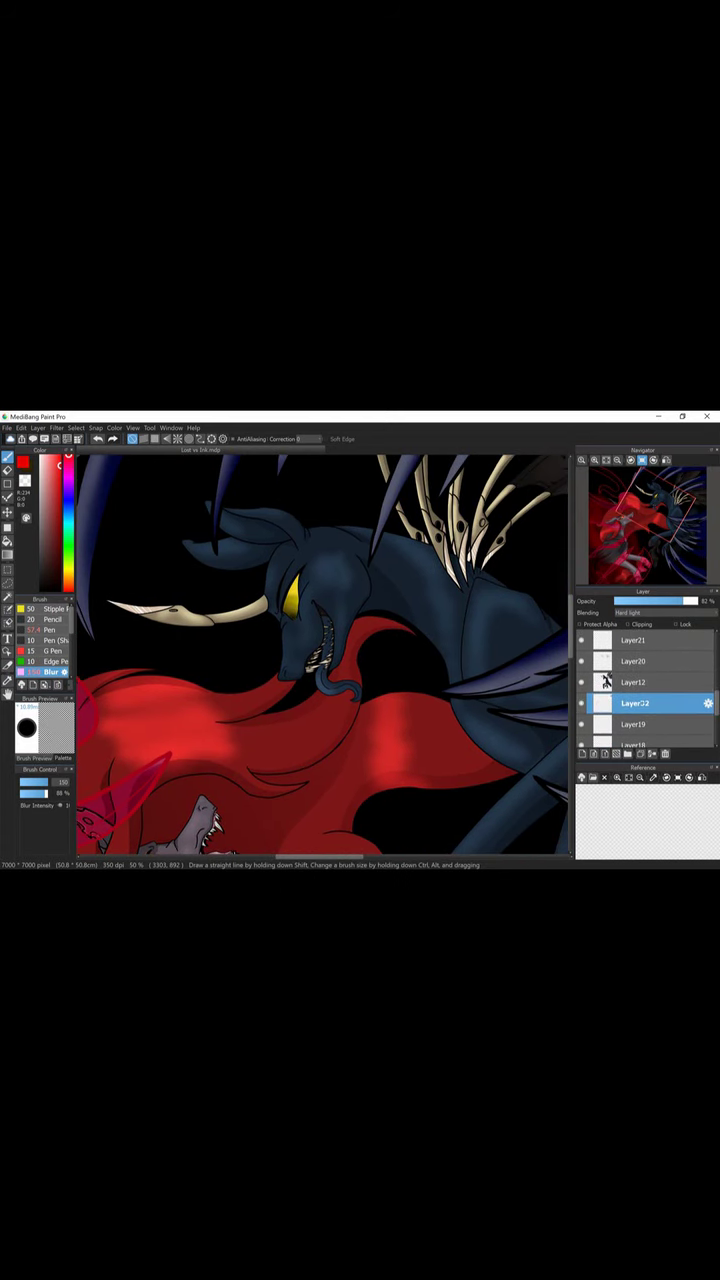
{"action": "left_click_drag", "start_coordinate": [635, 720], "coordinate": [635, 660]}
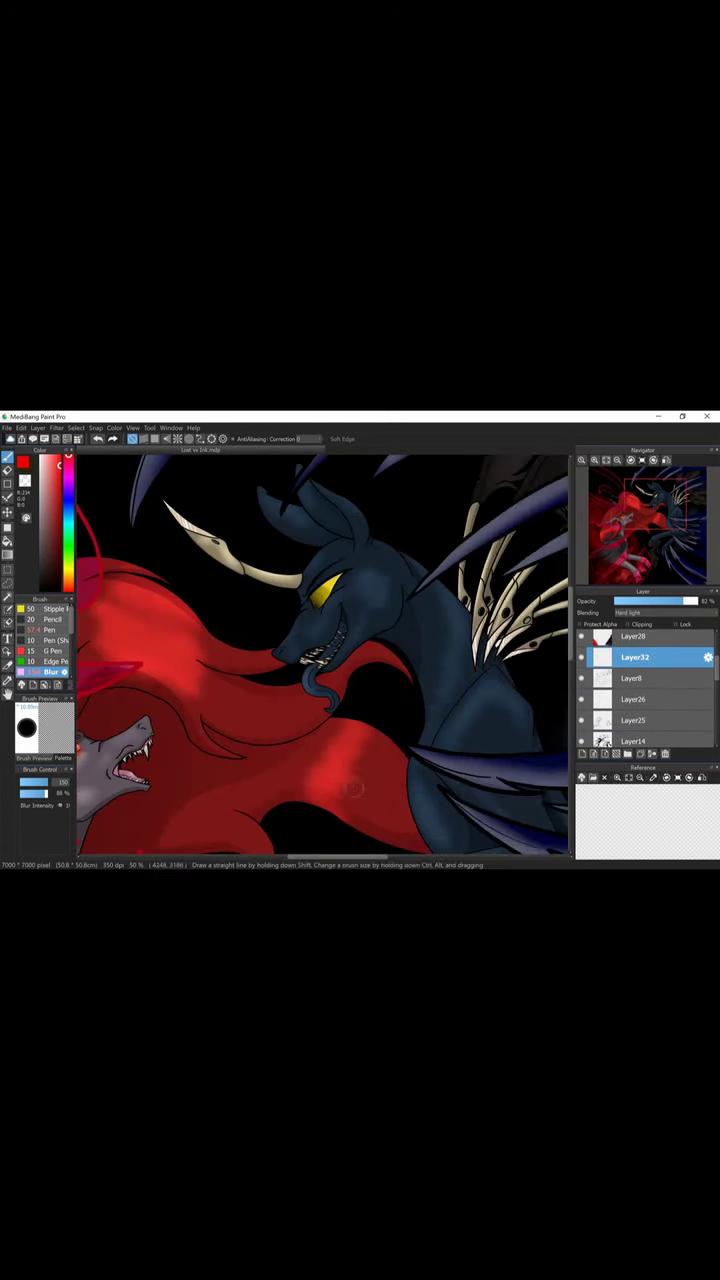
{"action": "left_click", "coordinate": [50, 629]}
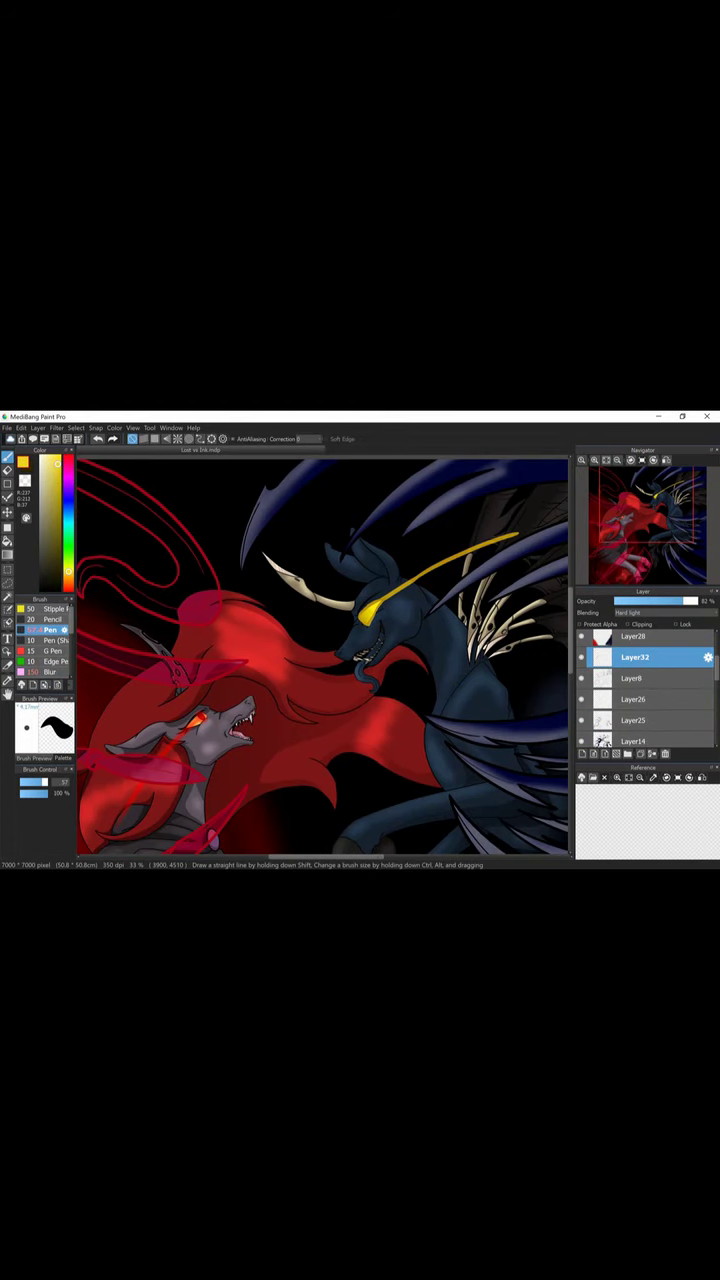
{"action": "left_click", "coordinate": [50, 671]}
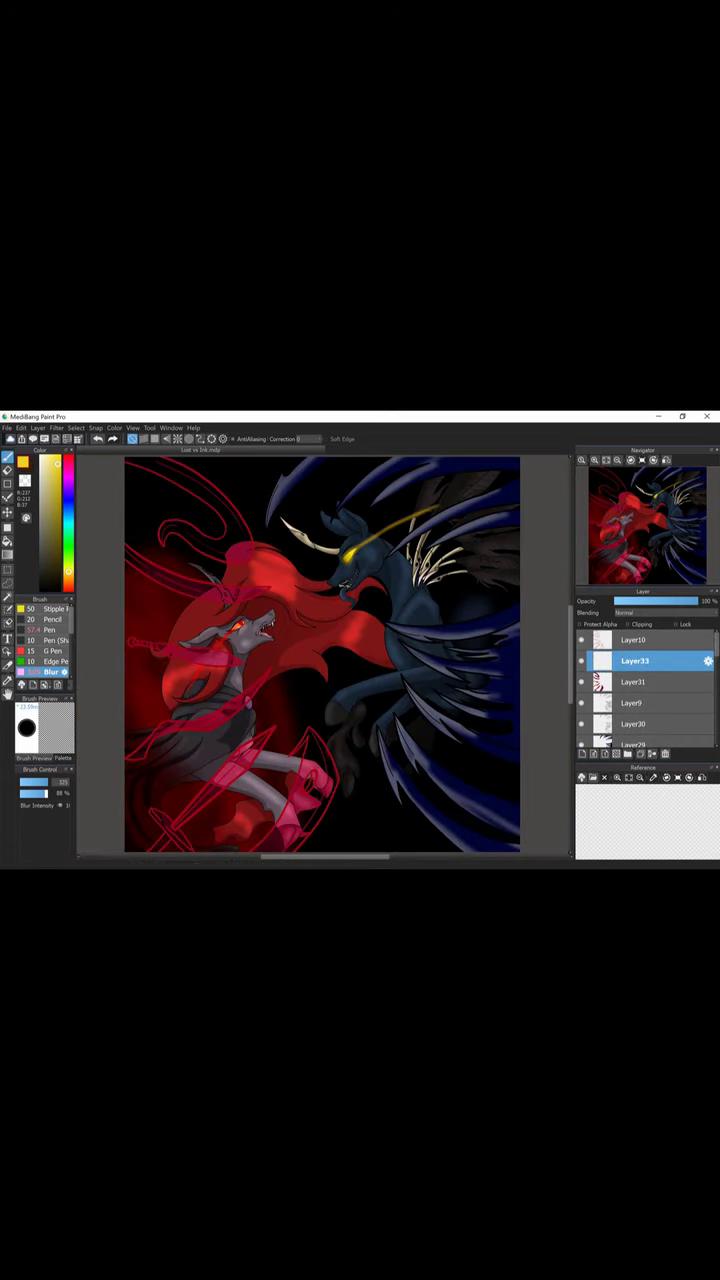
Paint broad bright red strokes over the ribbons and swords around the cloaked creature on Layer33 with a much larger Pen.
{"action": "double_click", "coordinate": [50, 629]}
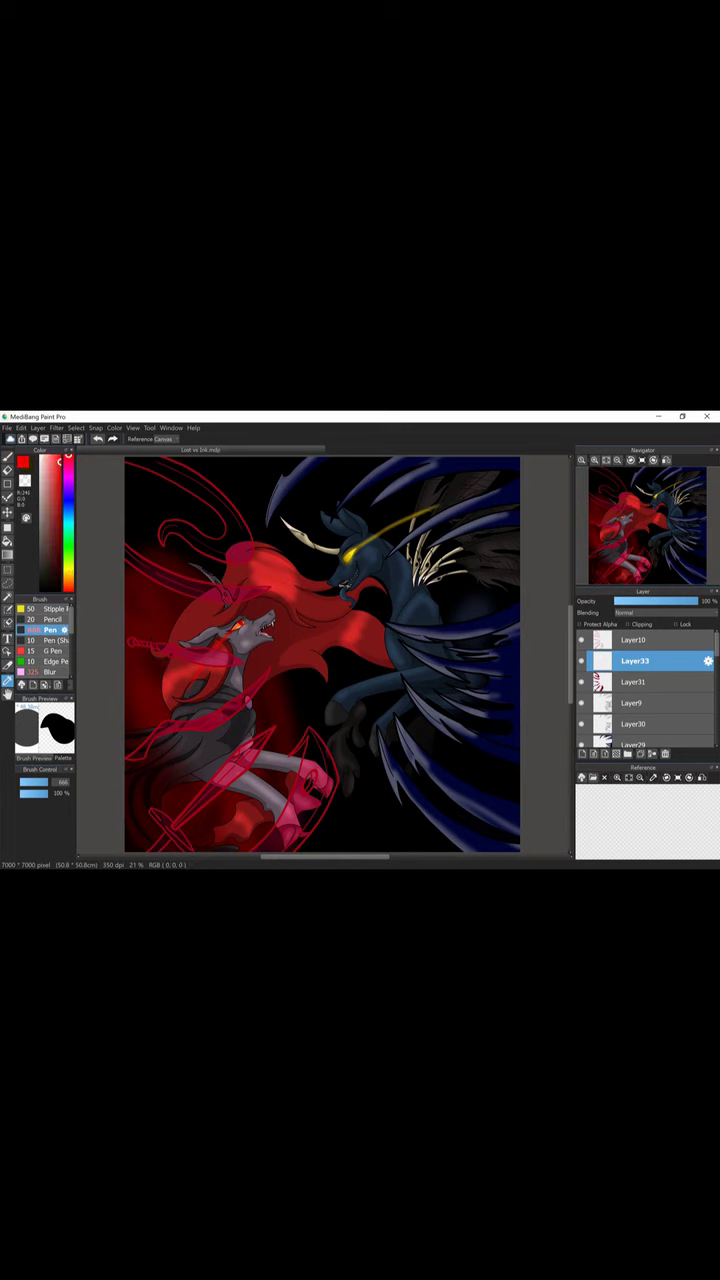
{"action": "key", "text": "b"}
{"action": "left_click_drag", "start_coordinate": [260, 470], "coordinate": [140, 560]}
{"action": "left_click_drag", "start_coordinate": [270, 590], "coordinate": [130, 610]}
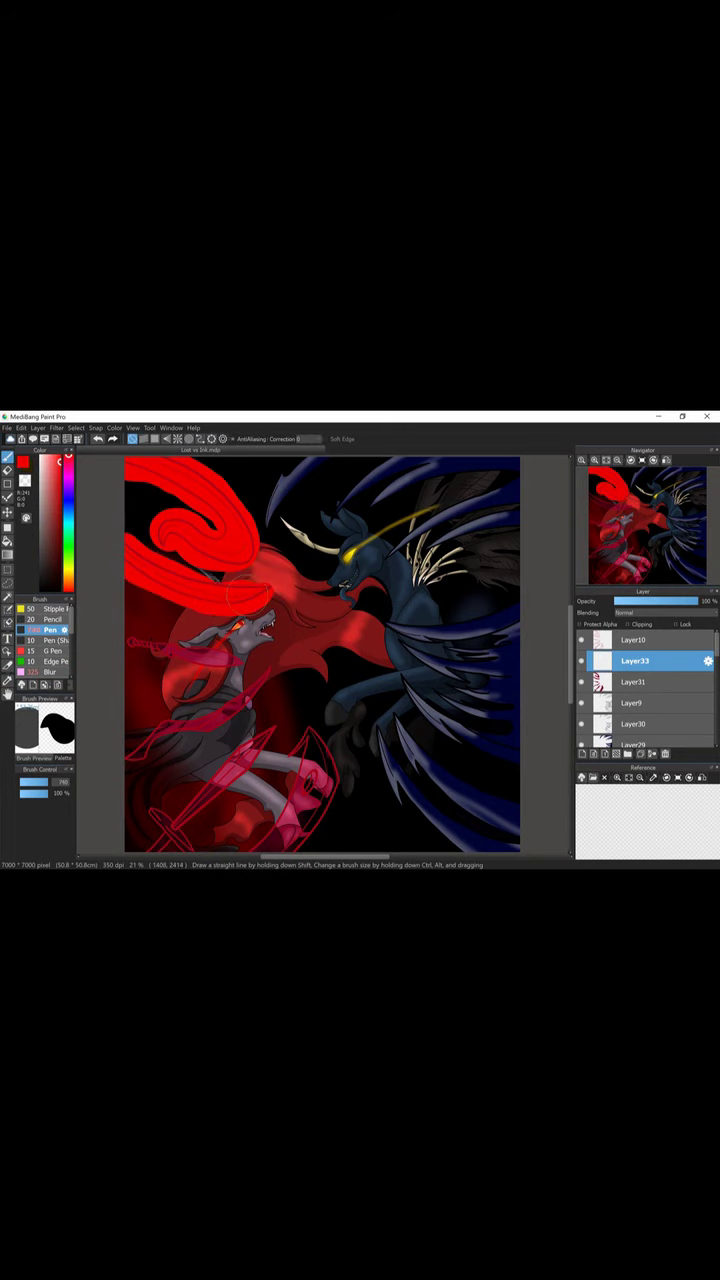
{"action": "left_click_drag", "start_coordinate": [240, 660], "coordinate": [130, 650]}
{"action": "left_click_drag", "start_coordinate": [280, 620], "coordinate": [130, 770]}
{"action": "left_click_drag", "start_coordinate": [280, 670], "coordinate": [160, 790]}
{"action": "left_click_drag", "start_coordinate": [335, 670], "coordinate": [245, 795]}
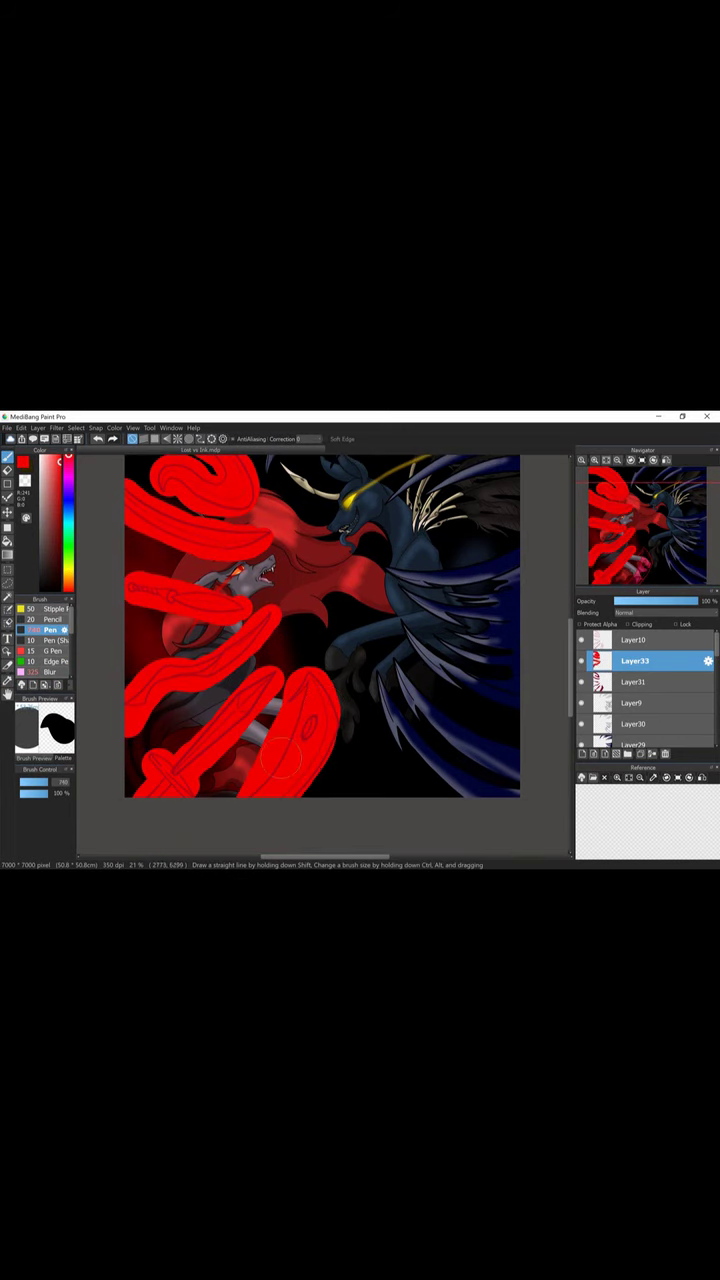
Apply a Gaussian Blur with a value of 64 to the red strokes on Layer33.
{"action": "left_click", "coordinate": [50, 671]}
{"action": "left_click", "coordinate": [149, 427]}
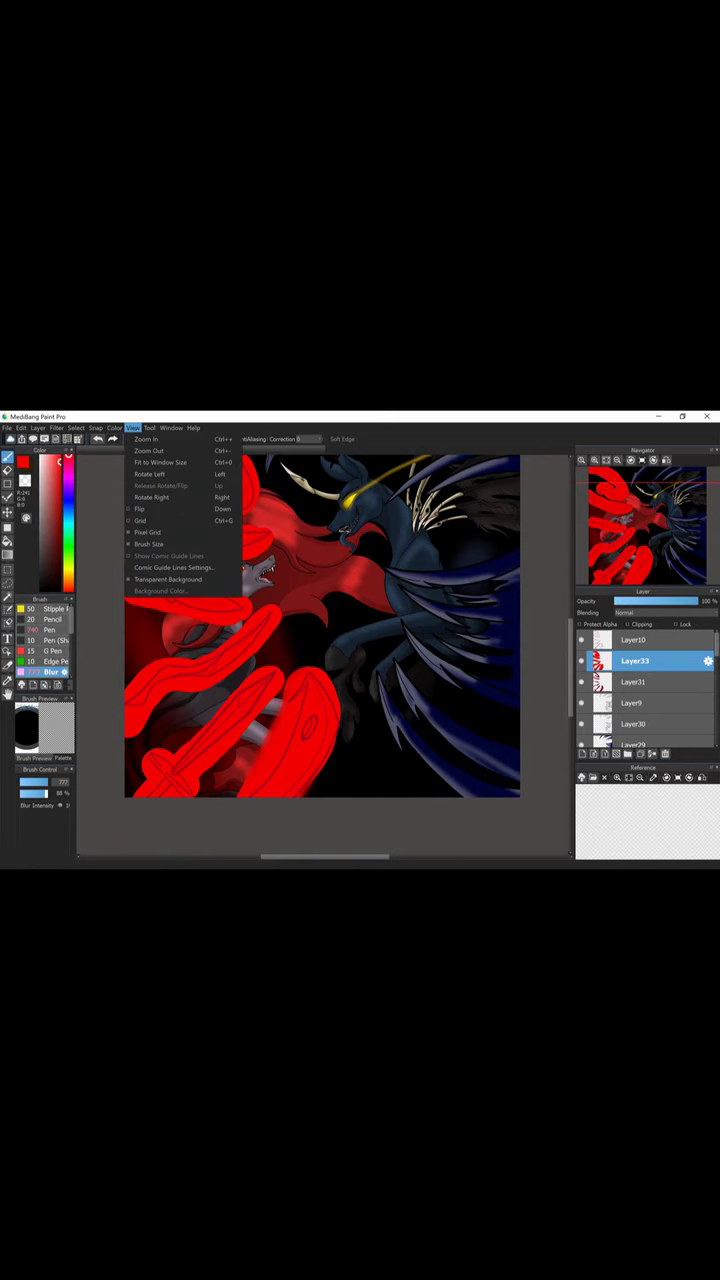
{"action": "key", "text": "Escape"}
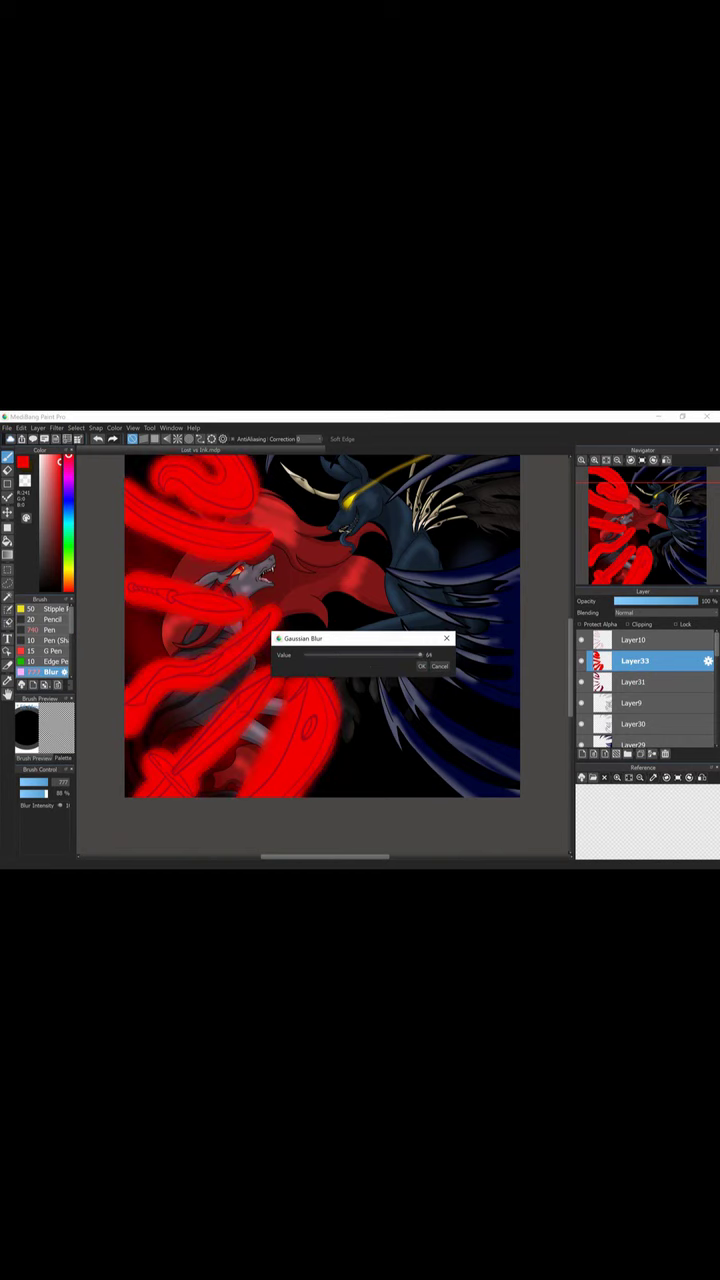
{"action": "key", "text": "Return"}
Set Layer33's blending mode to Lighten and its opacity to 50%.
{"action": "left_click", "coordinate": [665, 612]}
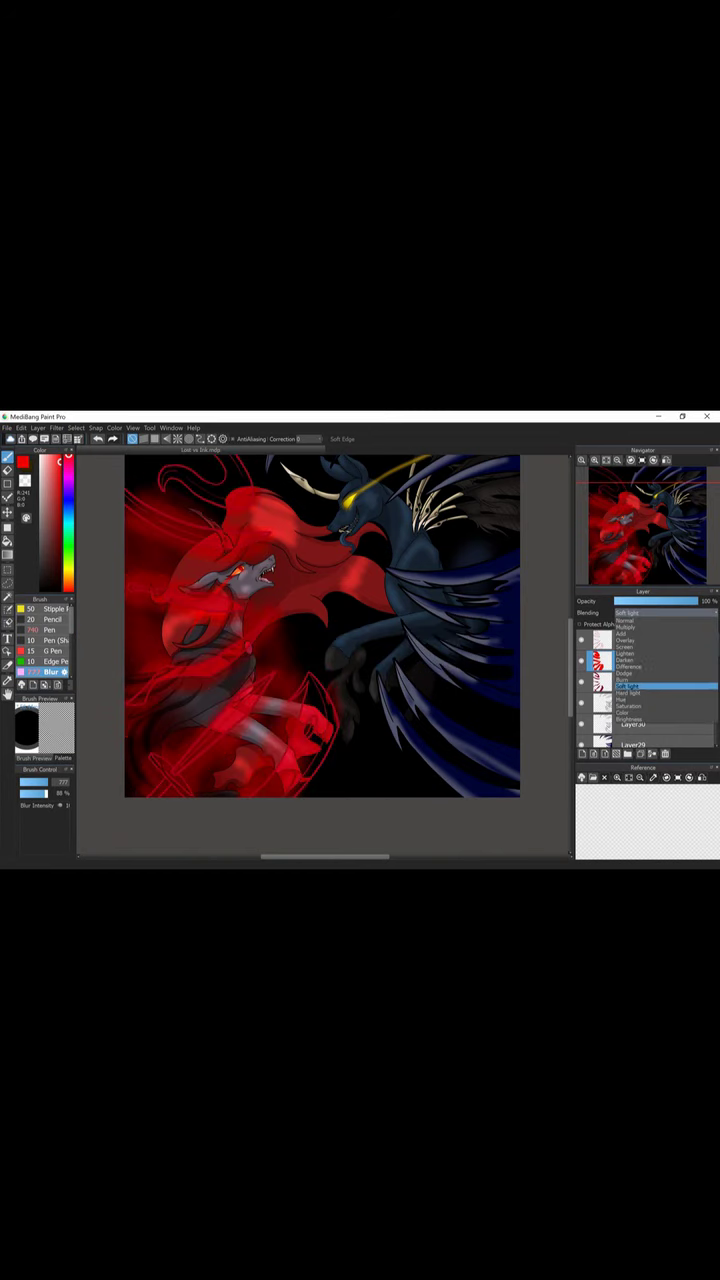
{"action": "key", "text": "Return"}
{"action": "key", "text": "Up"}
{"action": "key", "text": "Up"}
{"action": "key", "text": "Up"}
{"action": "key", "text": "Up"}
{"action": "key", "text": "Up"}
{"action": "left_click", "coordinate": [660, 601]}
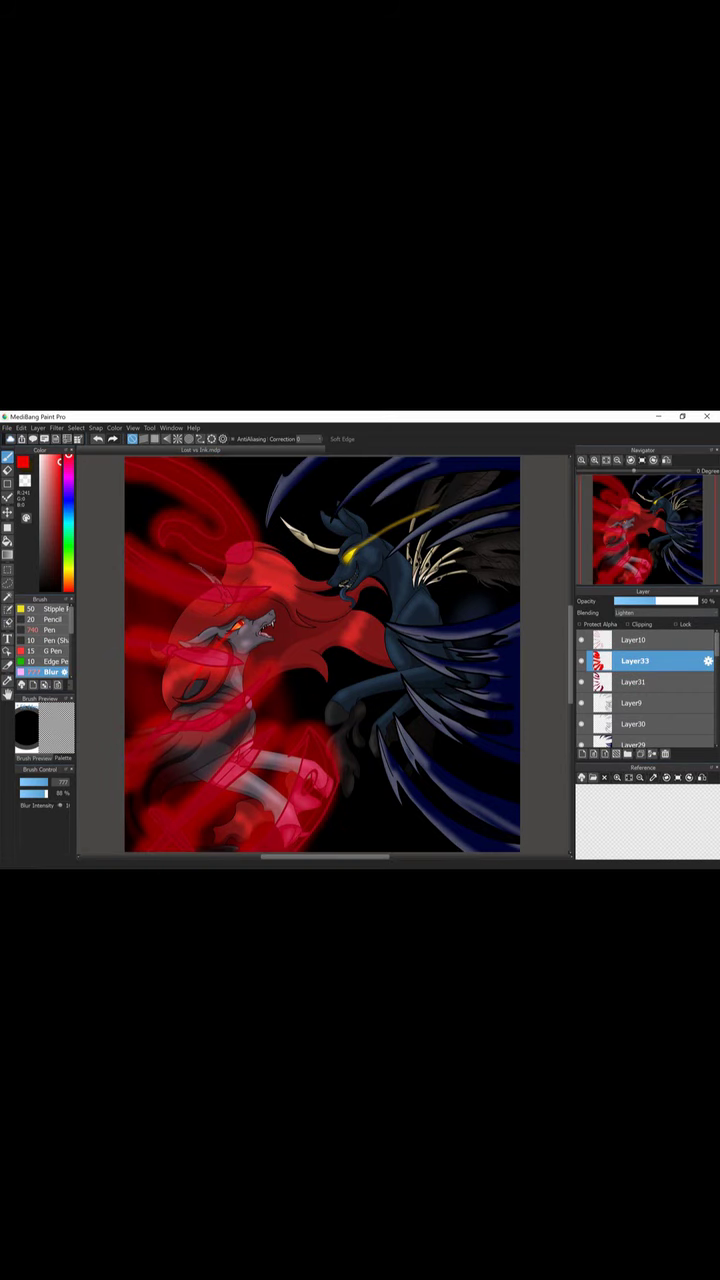
{"action": "left_click", "coordinate": [7, 427]}
{"action": "left_click", "coordinate": [40, 505]}
{"action": "left_click", "coordinate": [291, 641]}
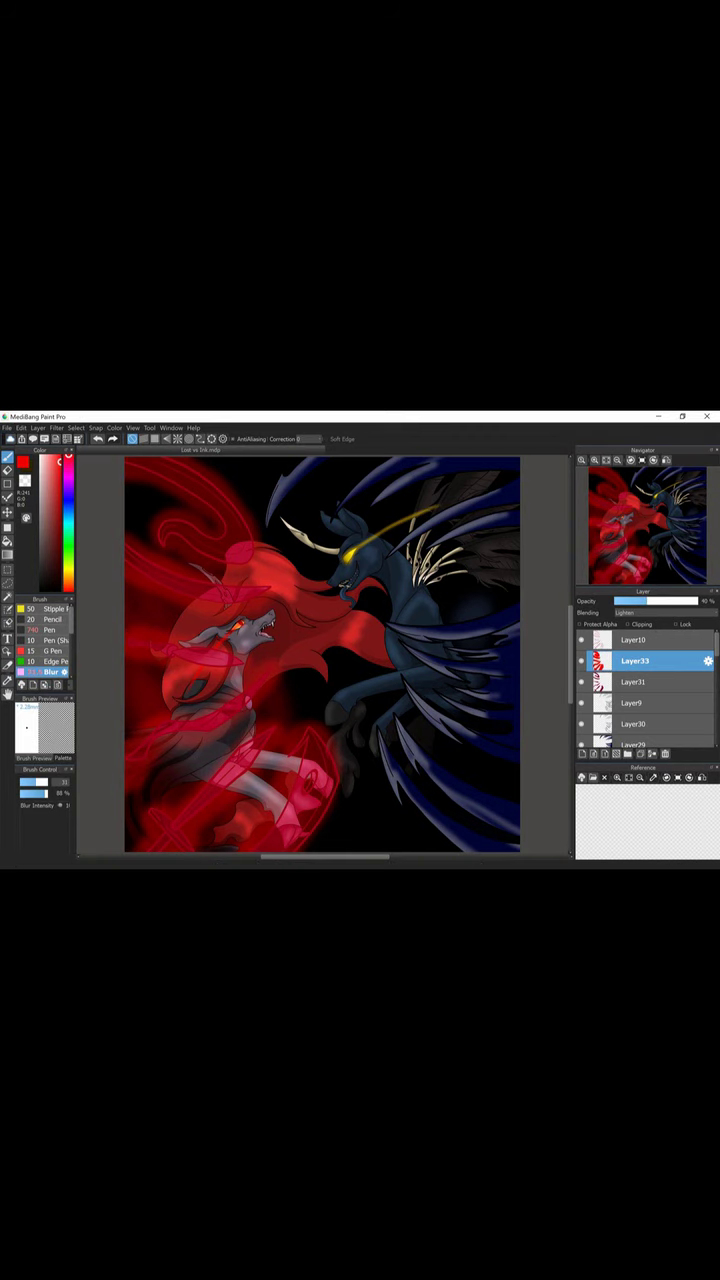
Open the PNG image AWR Signature from the Original Art folder and return to the Lost vs Ink artwork.
{"action": "key", "text": "ctrl+o"}
{"action": "left_click", "coordinate": [318, 627]}
{"action": "left_click", "coordinate": [222, 654]}
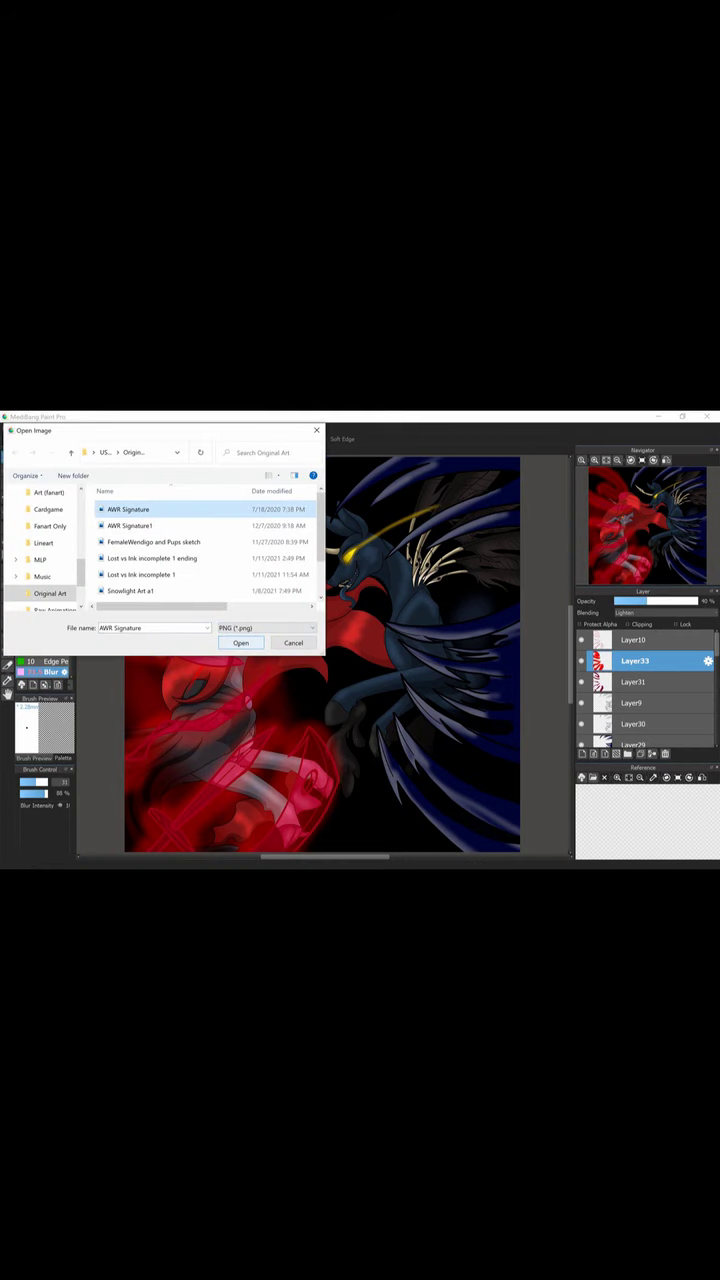
{"action": "left_click", "coordinate": [240, 645]}
{"action": "left_click", "coordinate": [159, 450]}
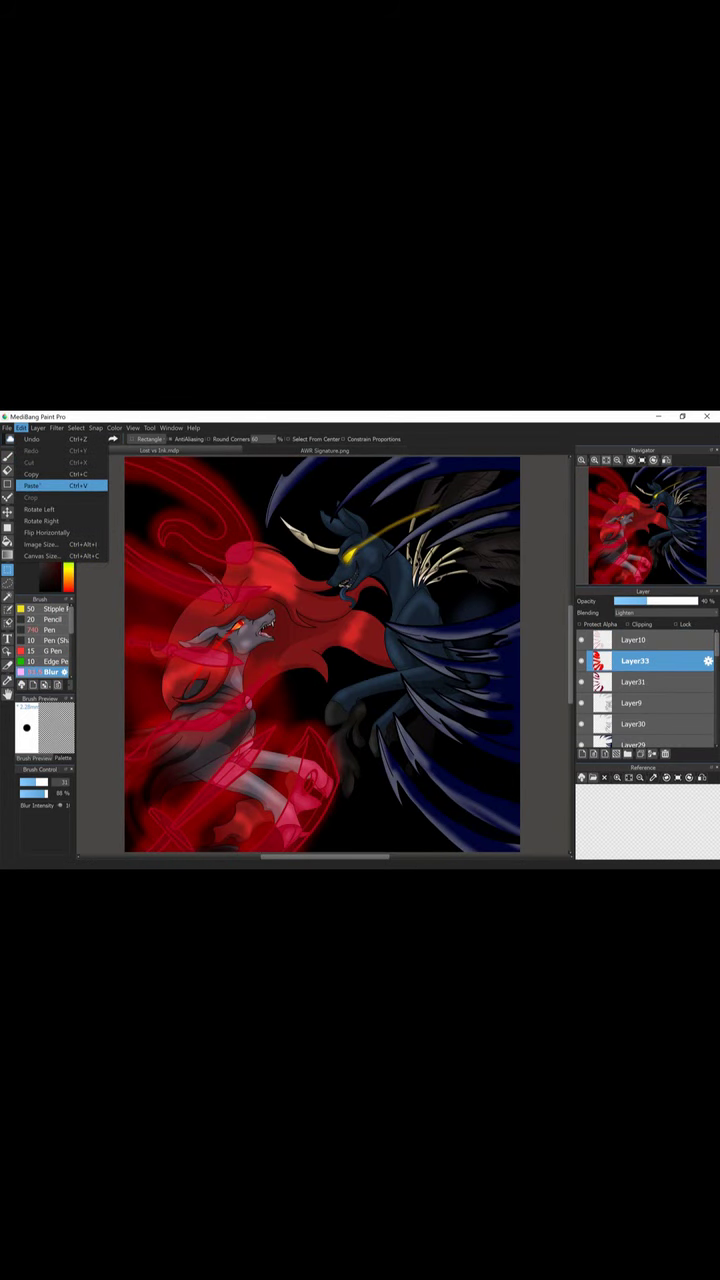
Paste the signature into the artwork, shrink it and place it on the cloaked creature's lower body.
{"action": "key", "text": "ctrl+v"}
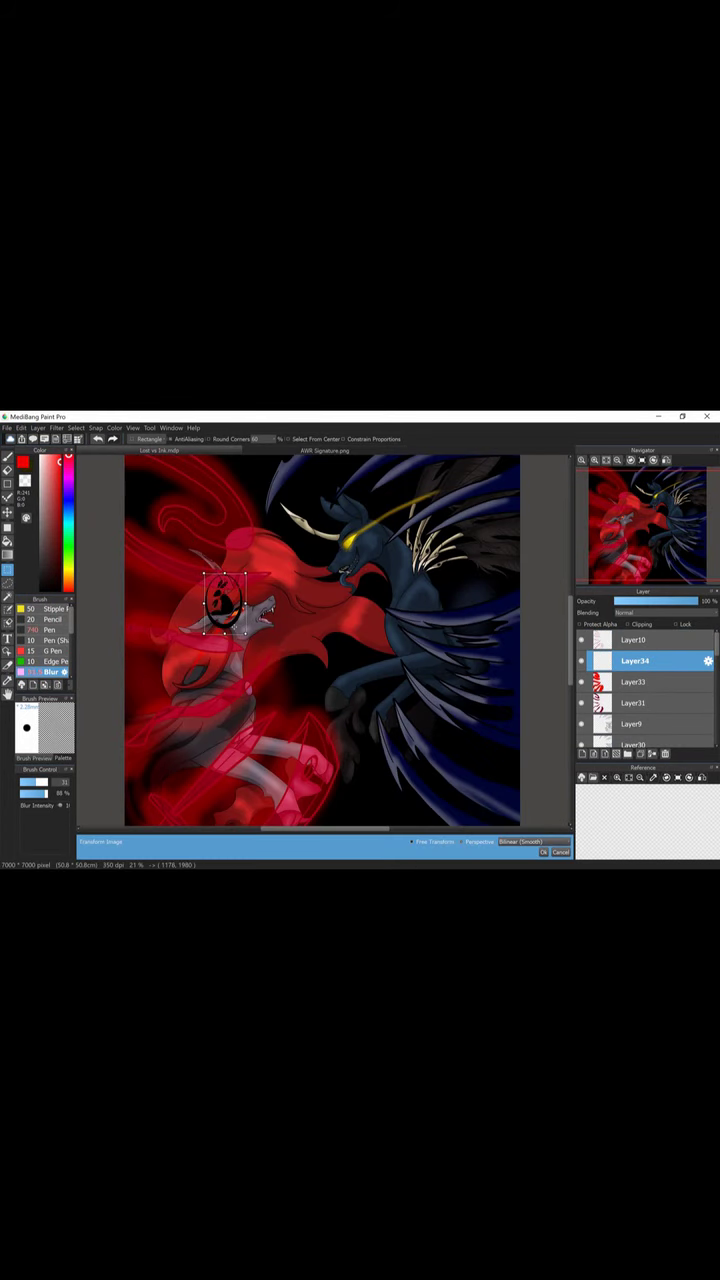
{"action": "scroll", "coordinate": [143, 694], "scroll_direction": "up", "scroll_amount": 4}
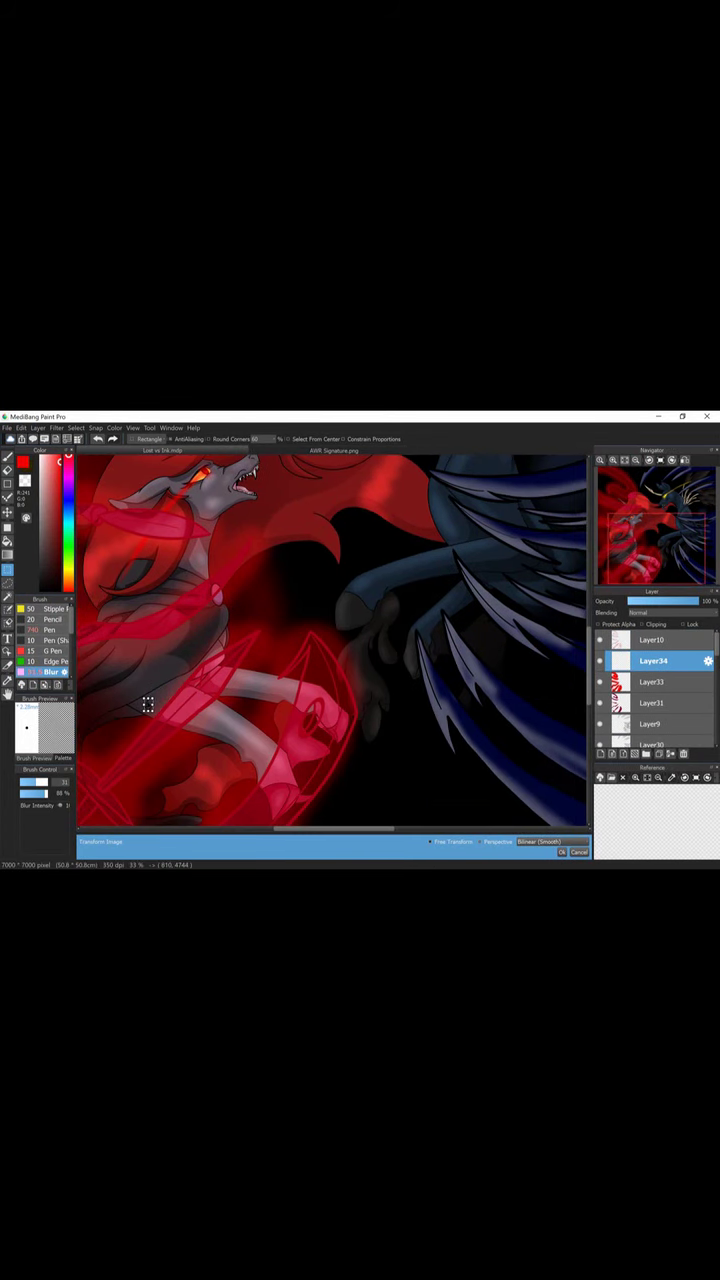
{"action": "key", "text": "Return"}
Add a second small, rotated signature on the winged creature's lower feathers and blend the merged signature layer with Overlay at 29% opacity.
{"action": "key", "text": "alt+t"}
{"action": "key", "text": "ctrl+t"}
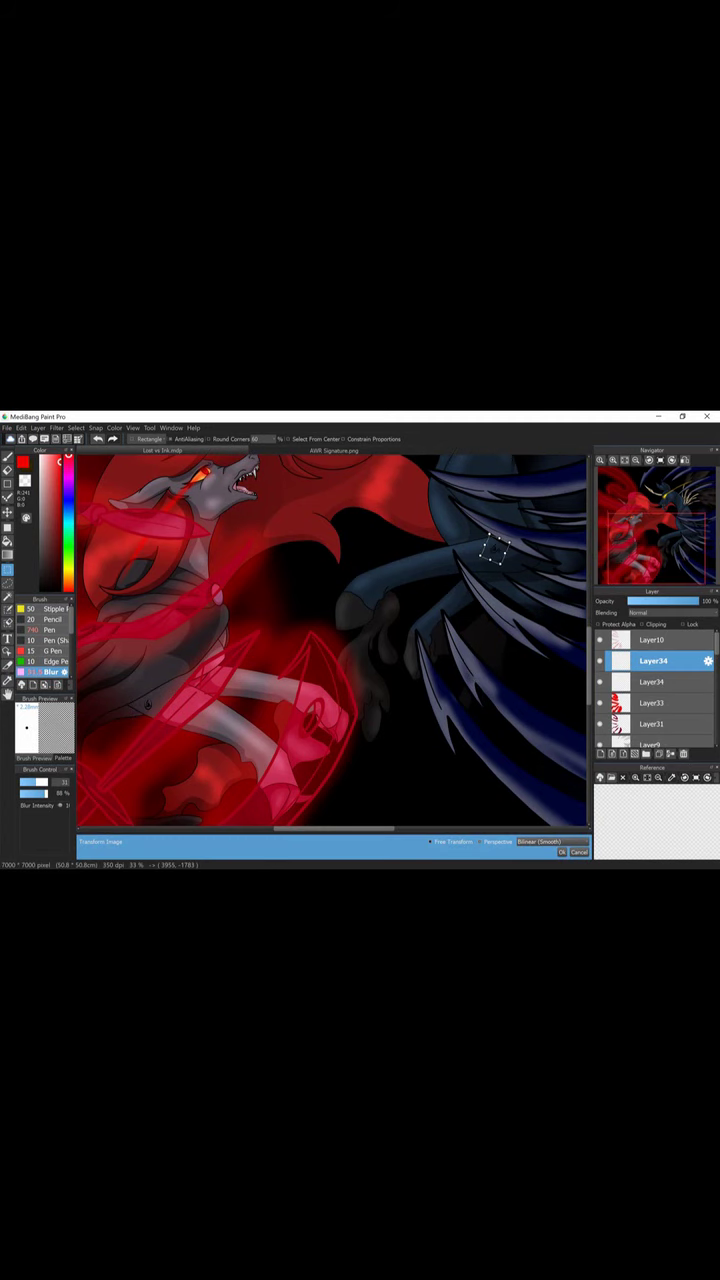
{"action": "key", "text": "Return"}
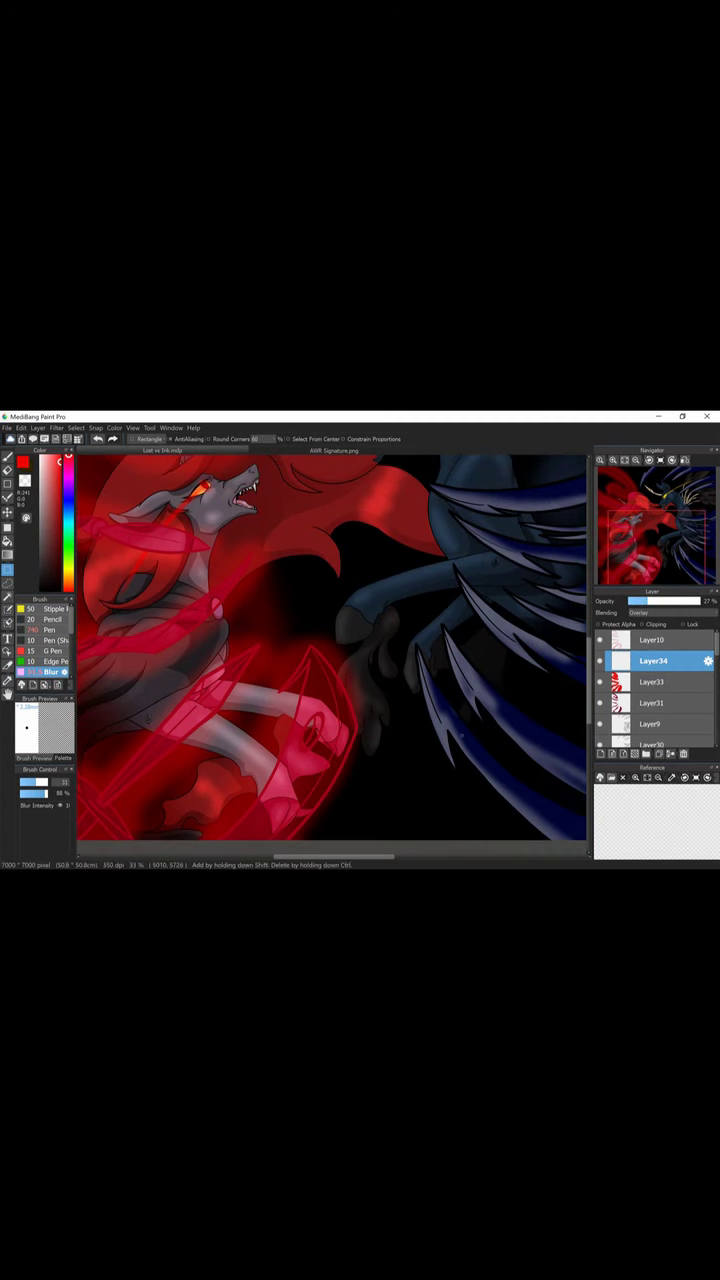
{"action": "scroll", "coordinate": [332, 655], "scroll_direction": "down", "scroll_amount": 4}
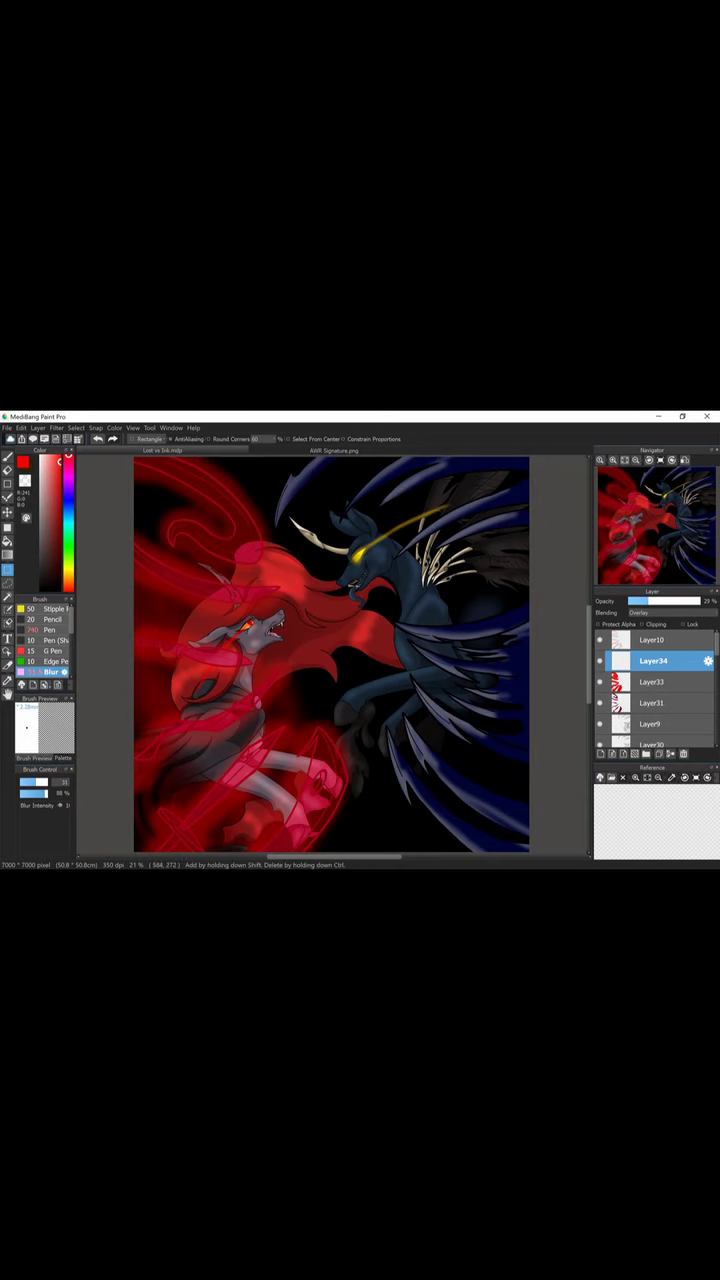
Save the Lost vs Ink artwork and close the AWR Signature image.
{"action": "key", "text": "alt+f"}
{"action": "key", "text": "Escape"}
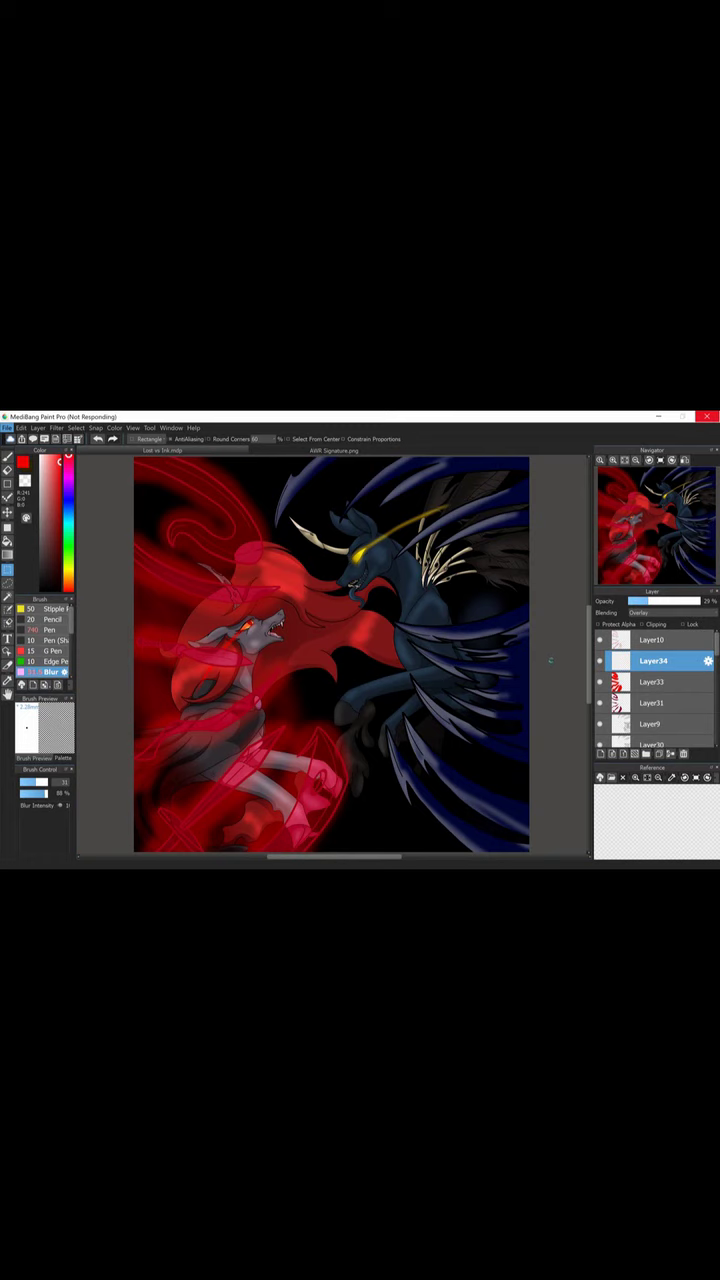
{"action": "left_click", "coordinate": [371, 451]}
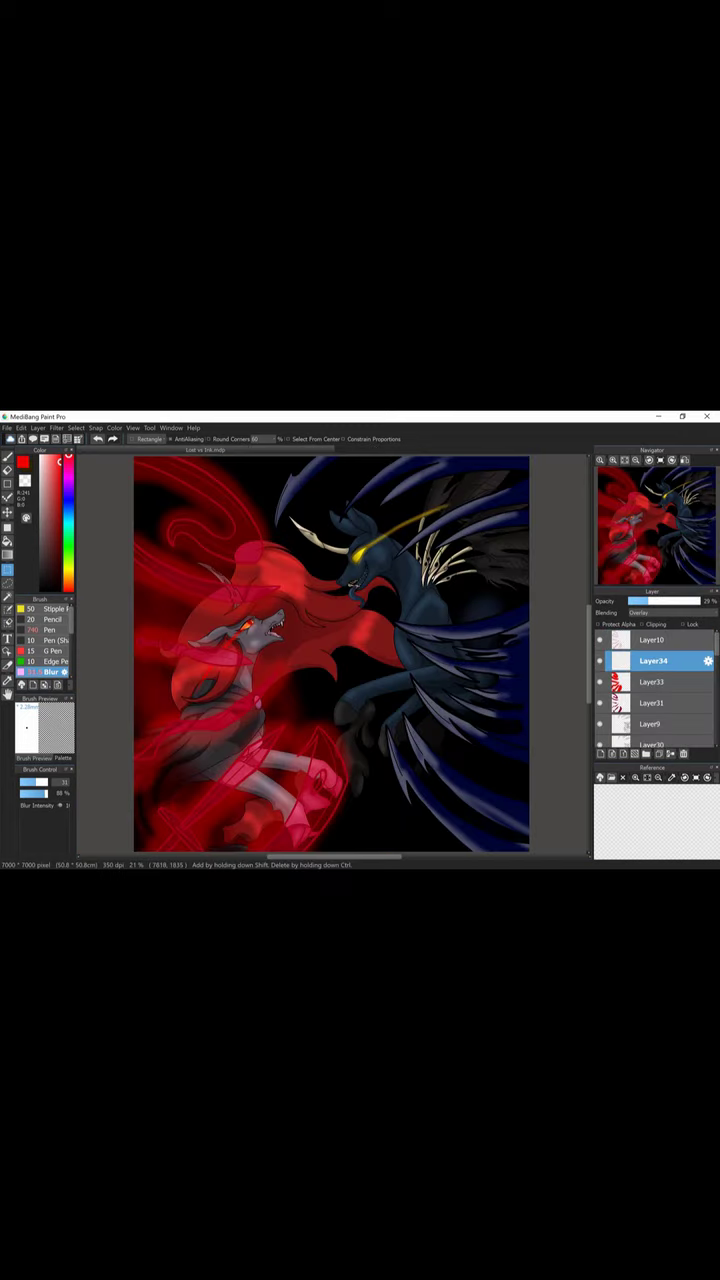